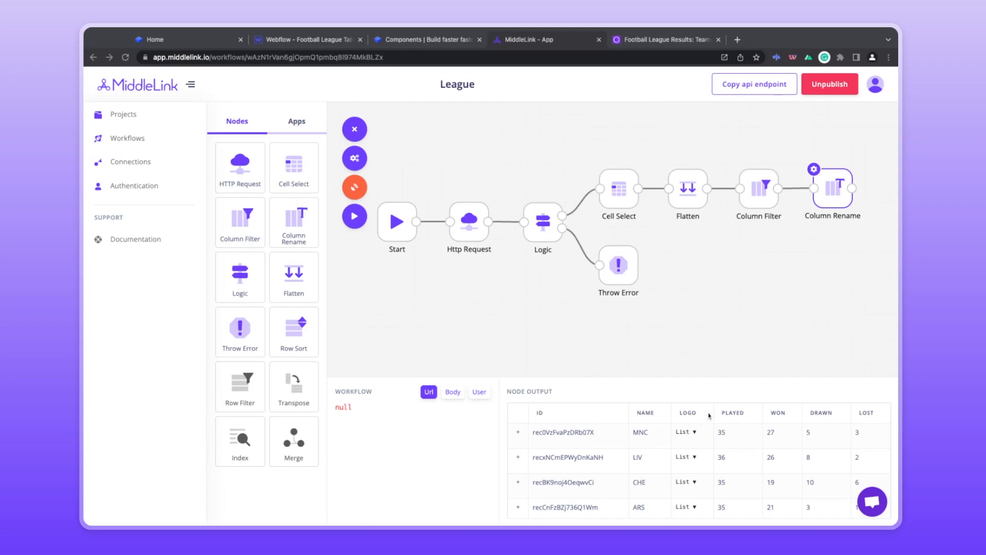
# Review the Root and Summary views of the Teams table in the Airtable base Football League Results
pyautogui.click(639, 39)
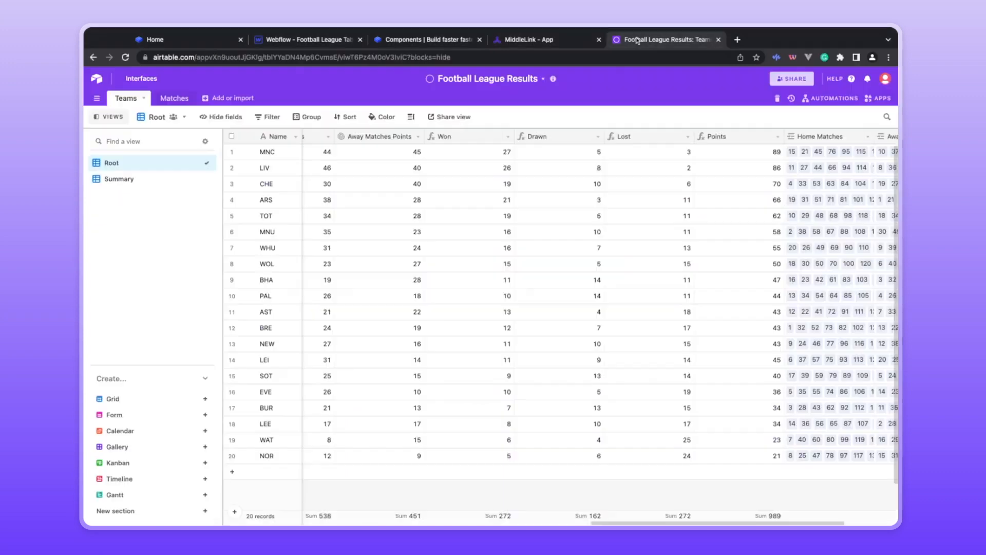
pyautogui.click(126, 179)
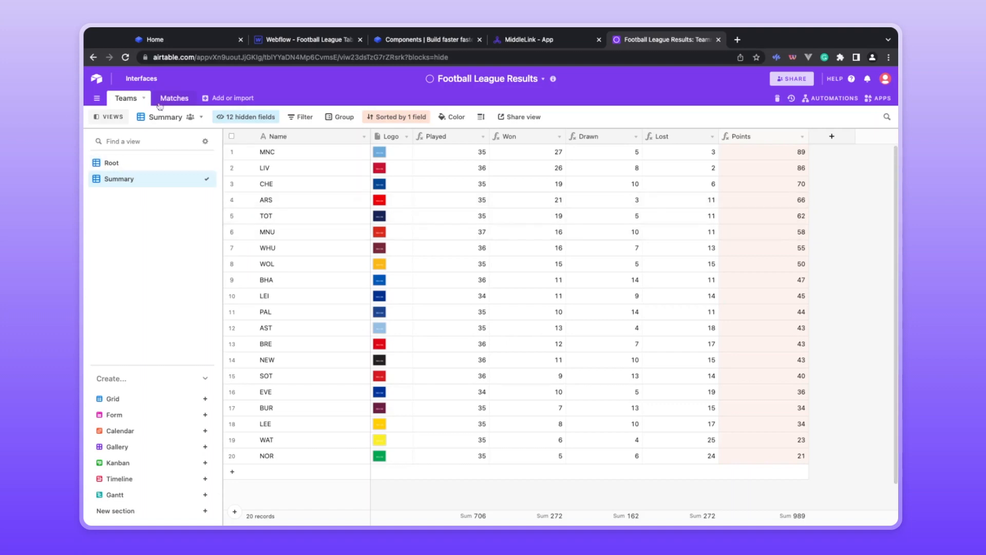
pyautogui.click(138, 164)
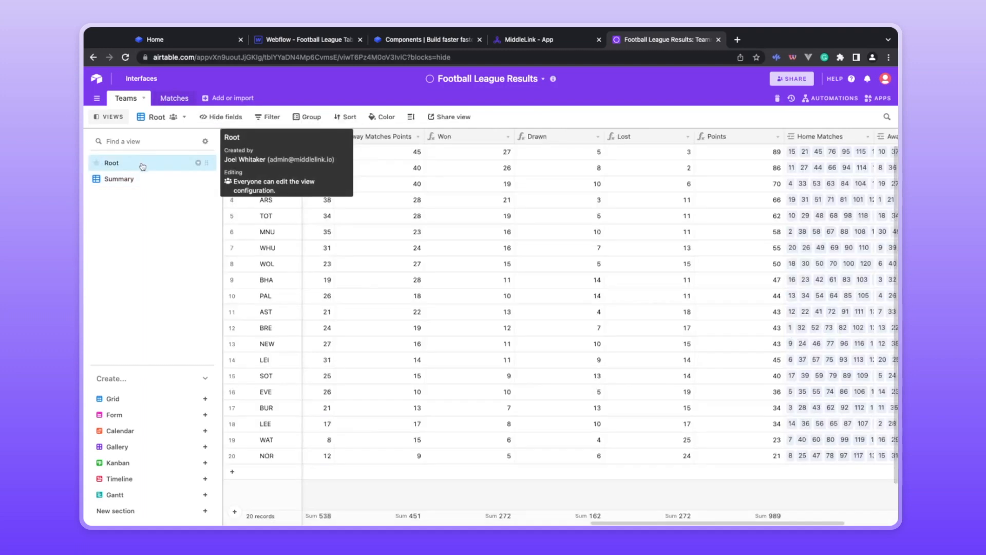
pyautogui.hscroll(-8, 526, 211)
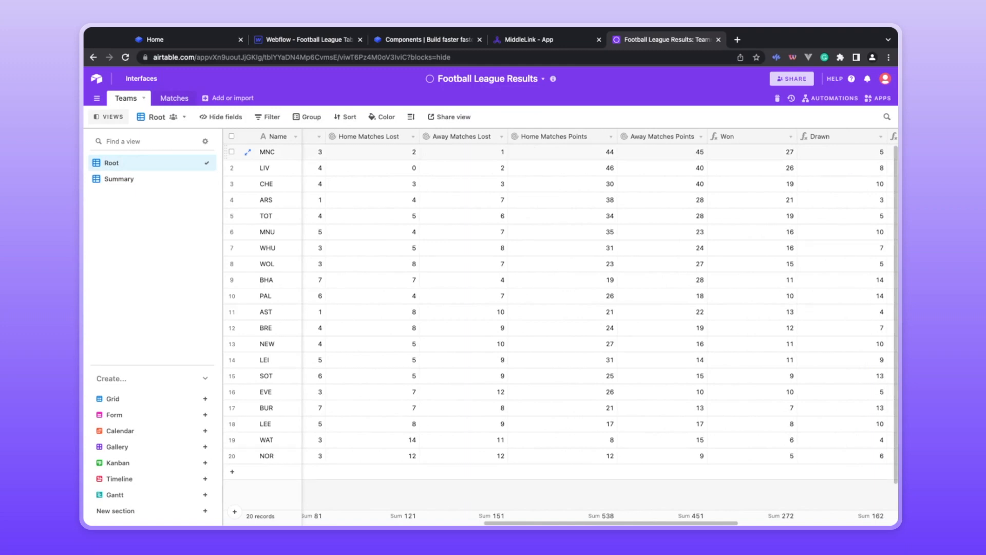
pyautogui.hscroll(6, 701, 158)
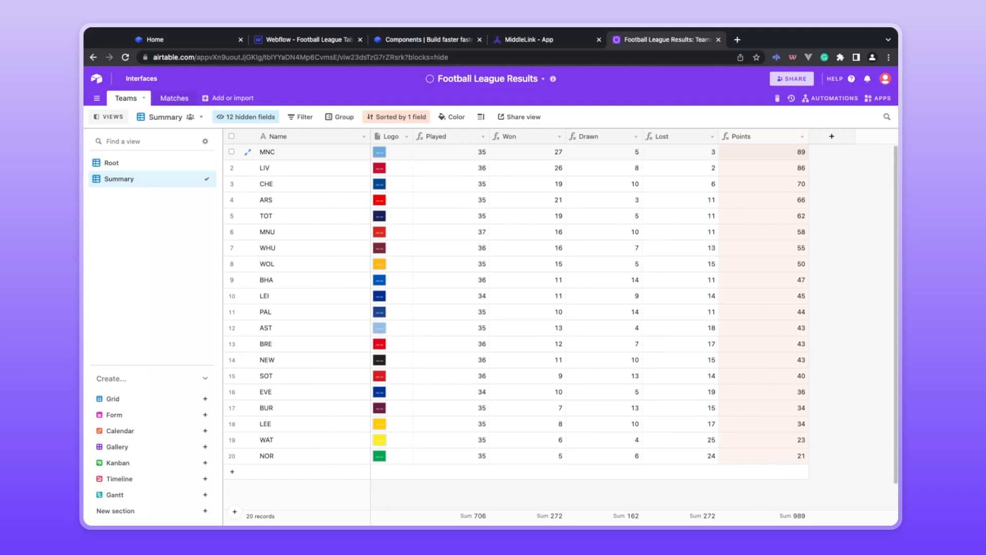
# In MiddleLink's League workflow, include fields__Points in the Column Filter node, save the node and execute the workflow
pyautogui.click(565, 45)
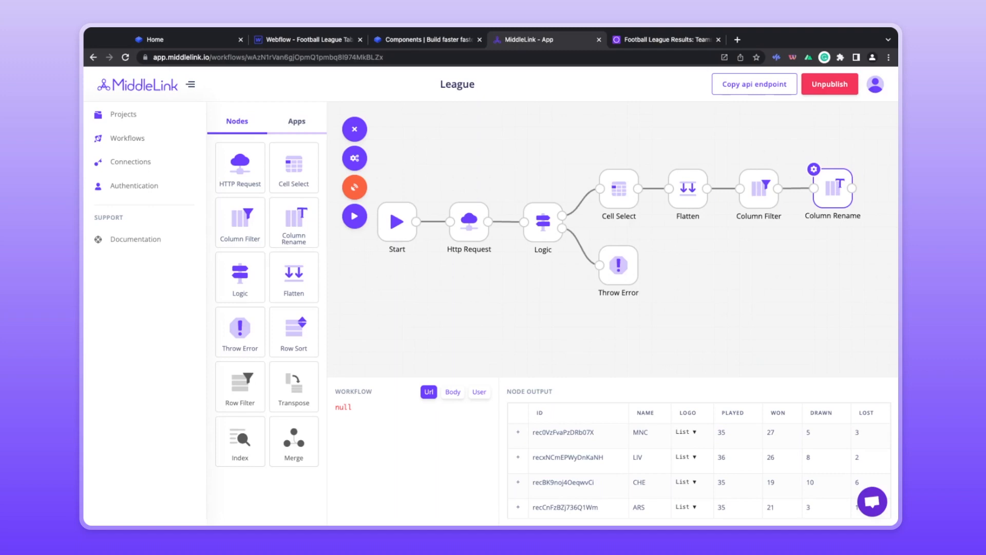
pyautogui.click(355, 216)
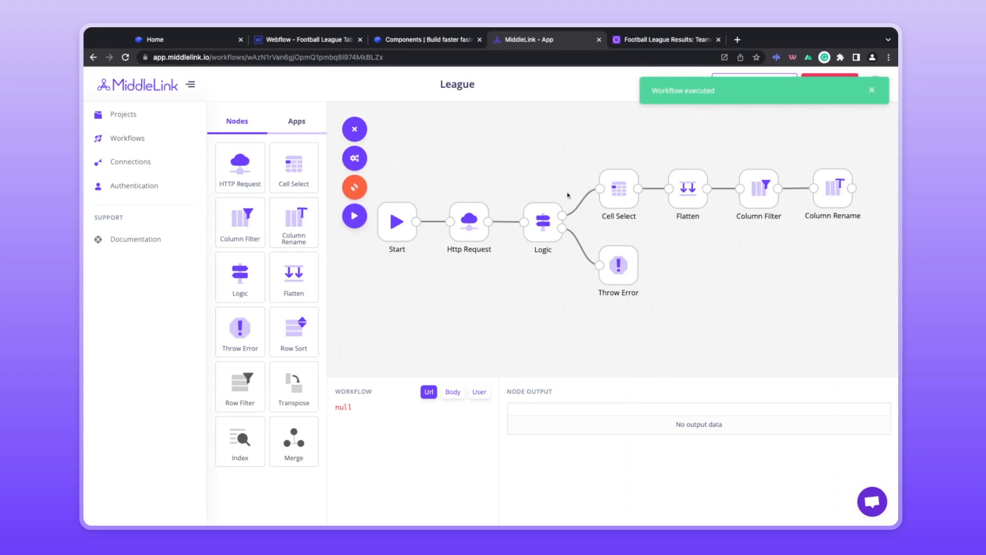
pyautogui.doubleClick(751, 192)
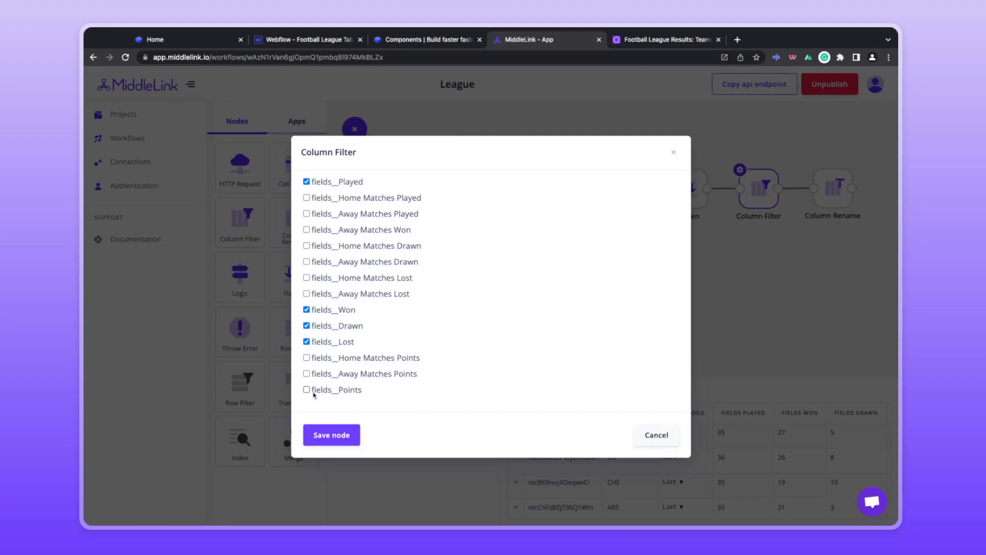
pyautogui.click(331, 434)
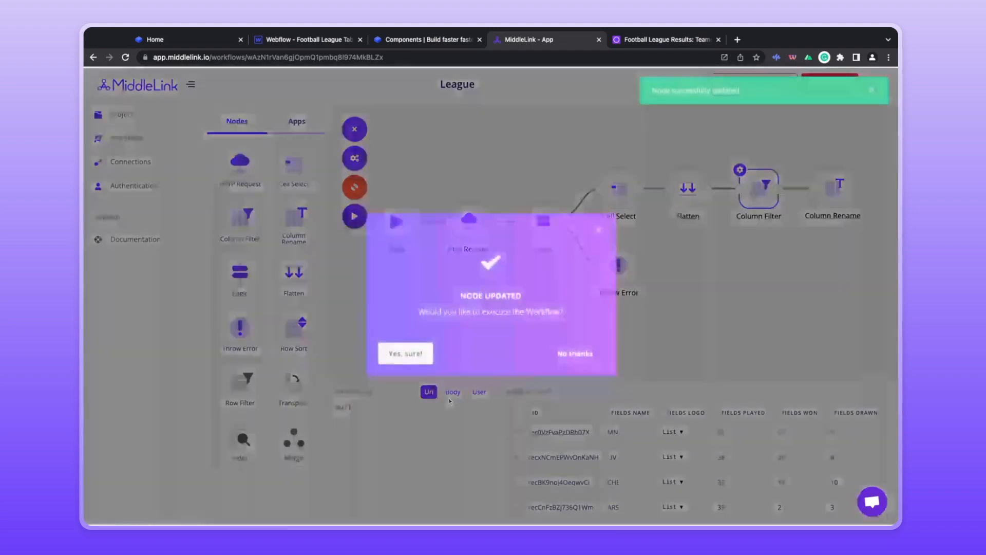
pyautogui.click(404, 355)
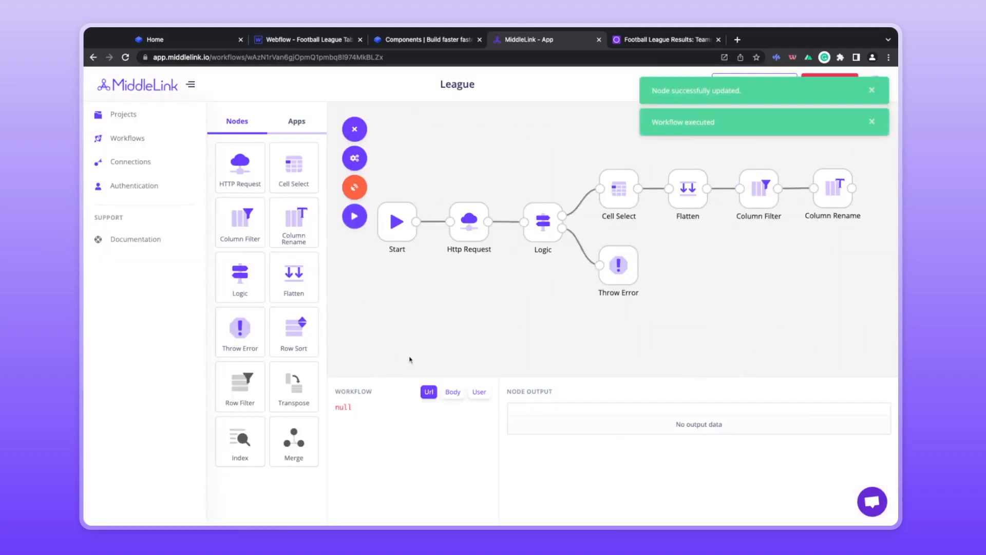
# Rename fields__Points to points in the Column Rename node, save it, execute the workflow and show the node's output
pyautogui.click(830, 174)
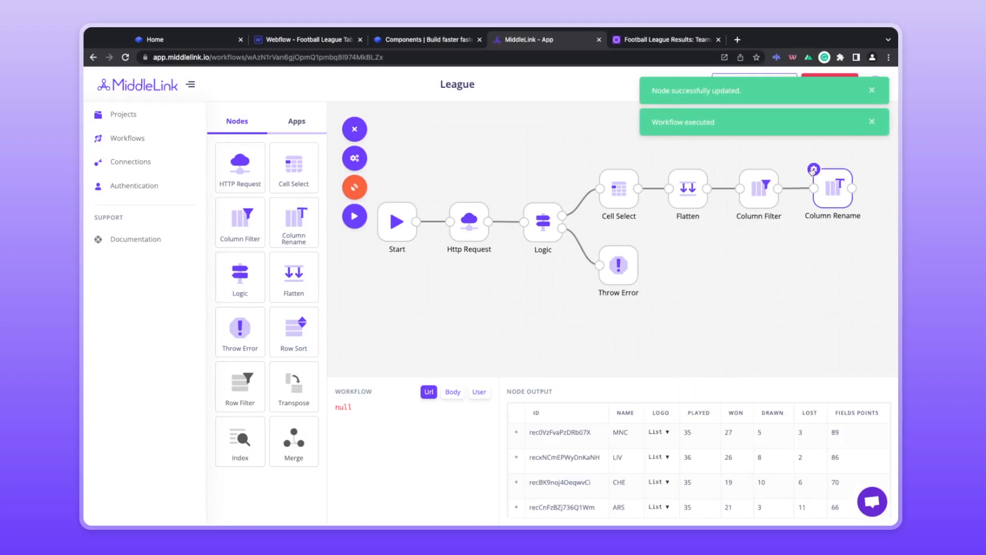
pyautogui.click(813, 169)
pyautogui.scroll(-2, 389, 374)
pyautogui.click(390, 354)
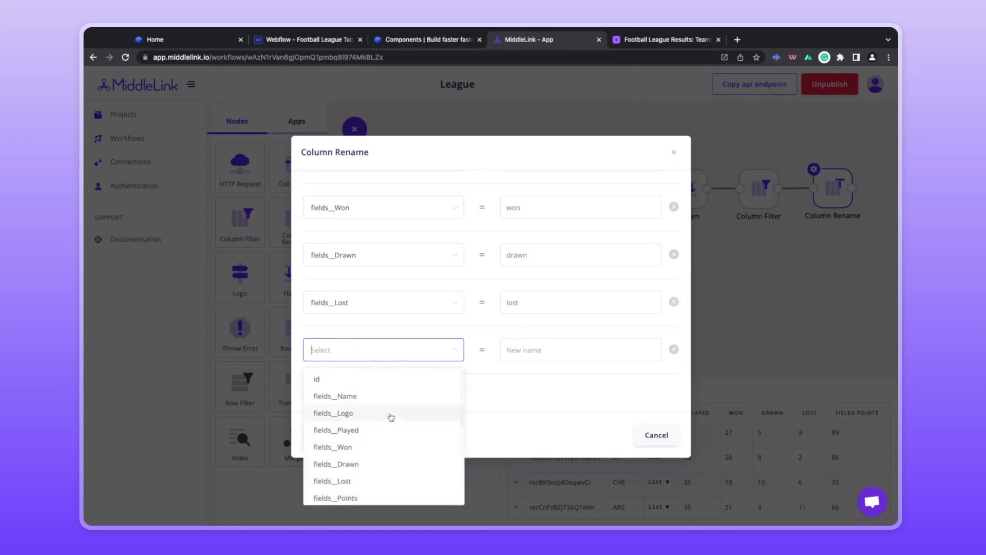
pyautogui.click(380, 492)
pyautogui.click(534, 350)
pyautogui.write('points')
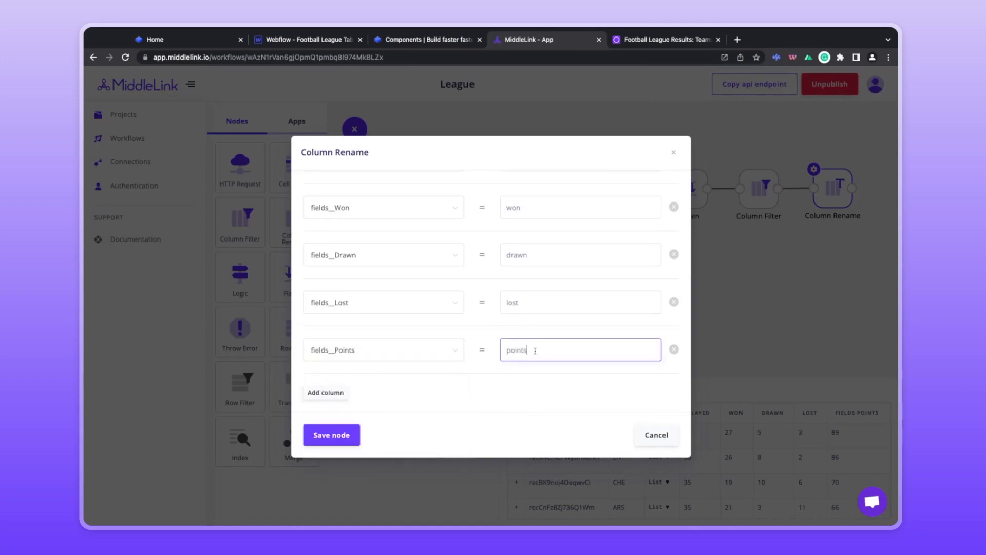
pyautogui.click(331, 434)
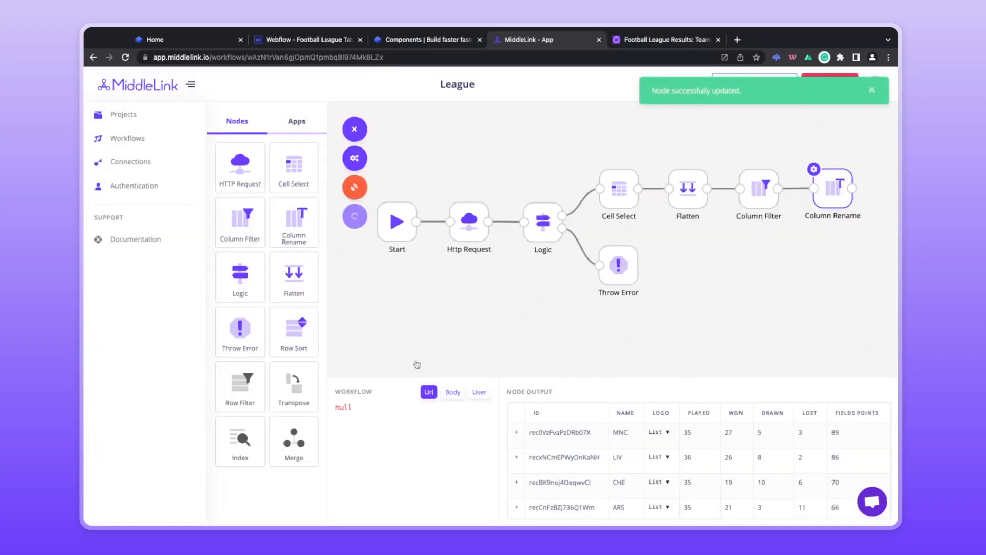
pyautogui.click(834, 183)
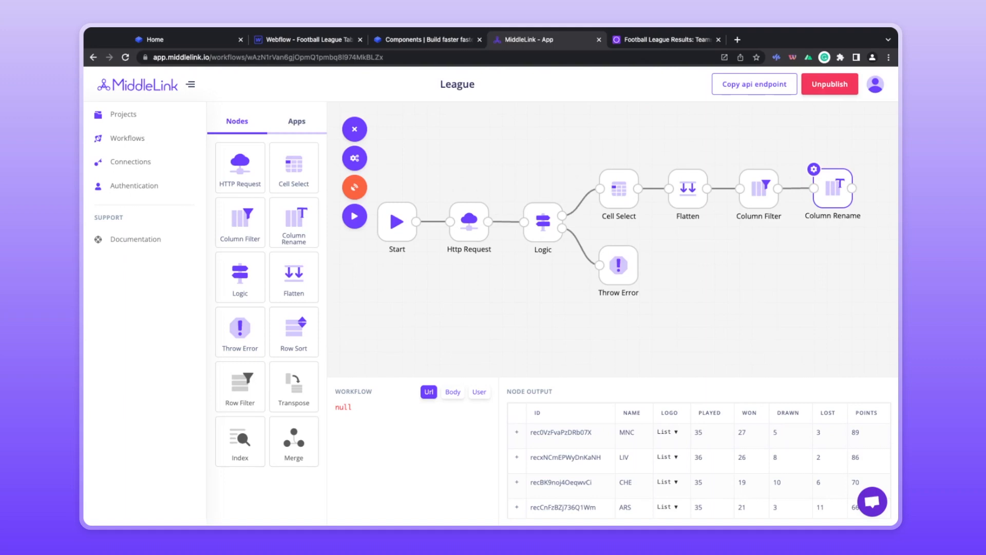
# Look at the League Table page design in Webflow and read through the Components.io landing page
pyautogui.click(303, 39)
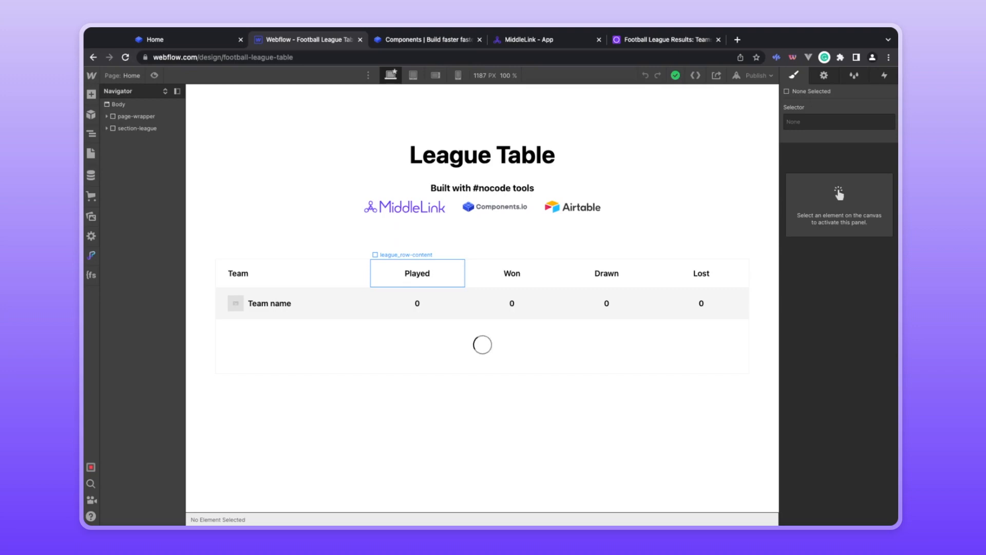
pyautogui.click(412, 42)
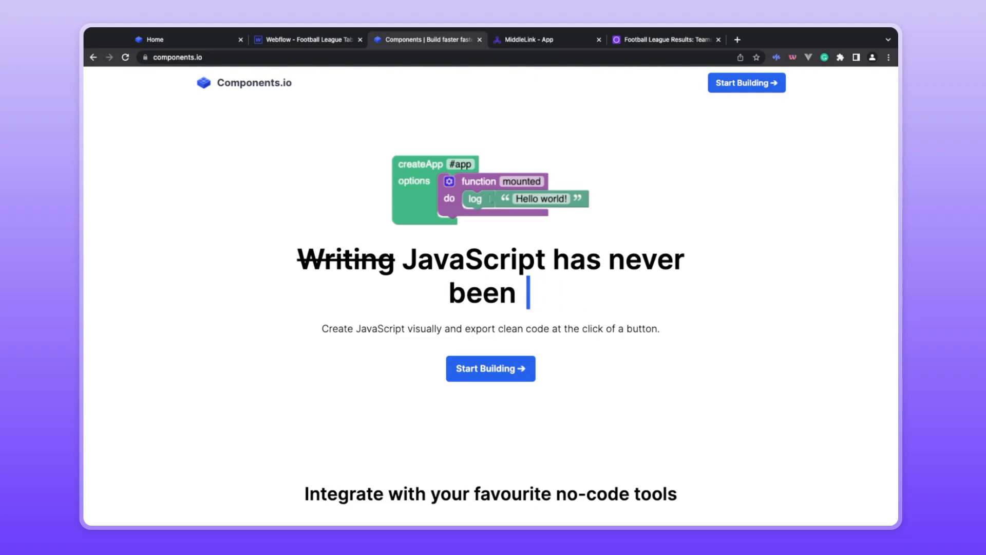
pyautogui.scroll(-6, 781, 279)
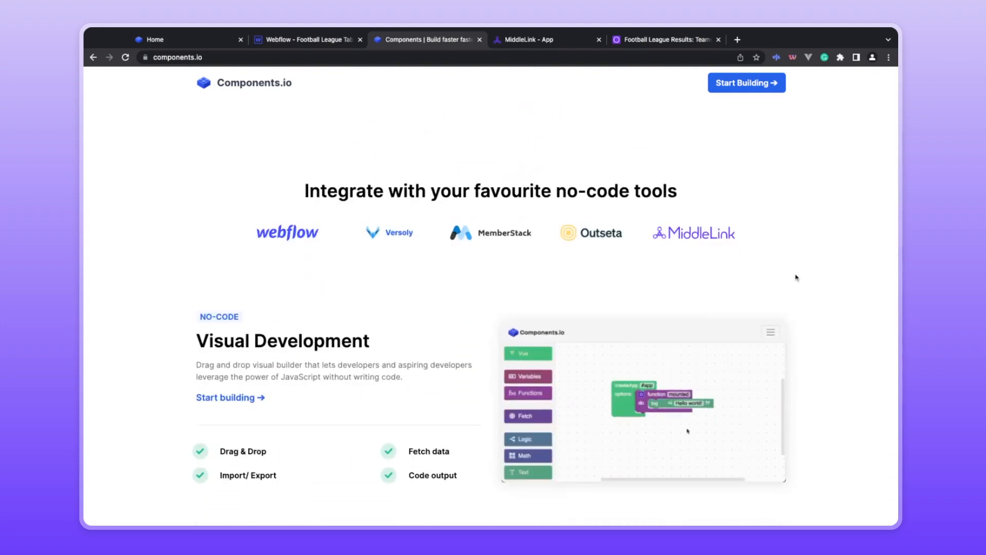
pyautogui.scroll(-4, 830, 281)
pyautogui.scroll(1, 830, 282)
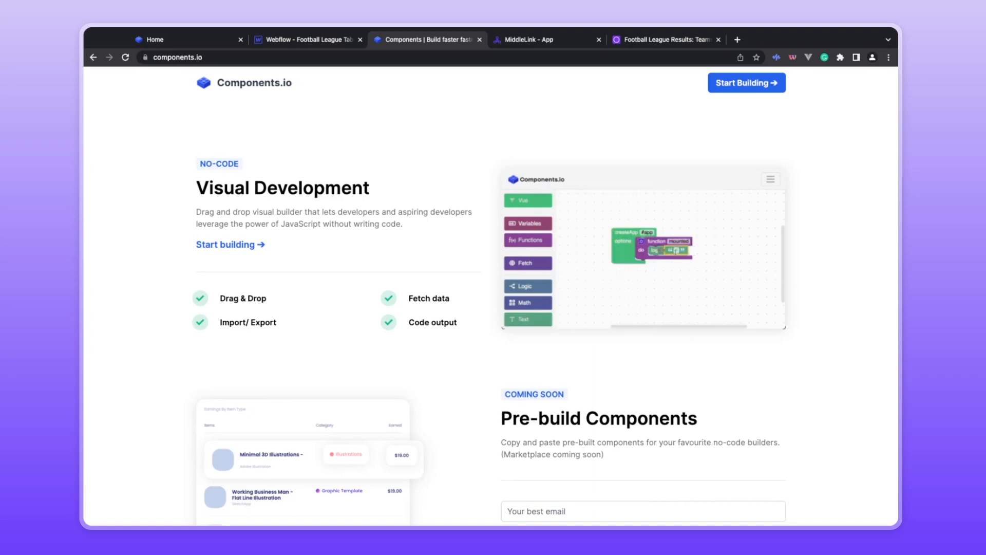
pyautogui.scroll(-1, 816, 277)
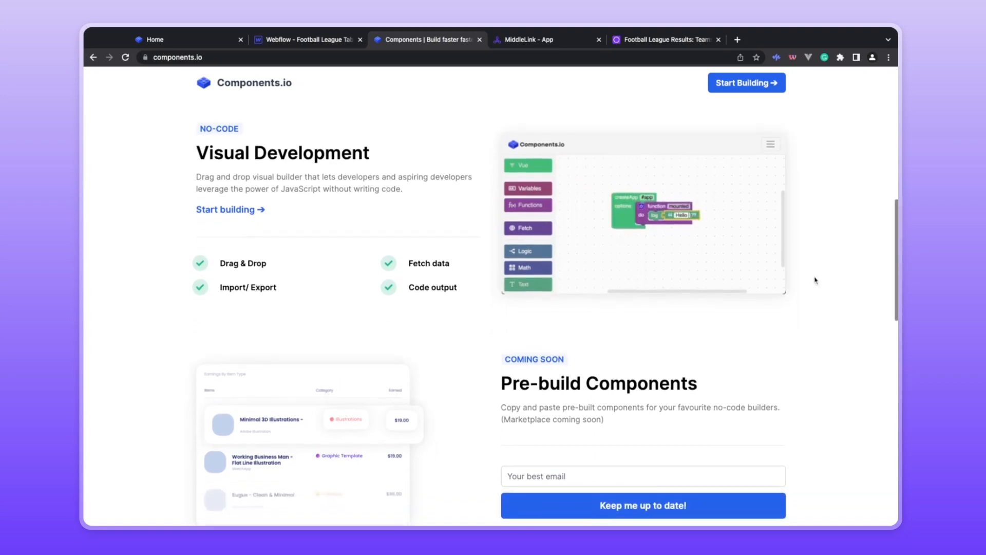
pyautogui.scroll(-1, 820, 268)
pyautogui.scroll(-6, 821, 268)
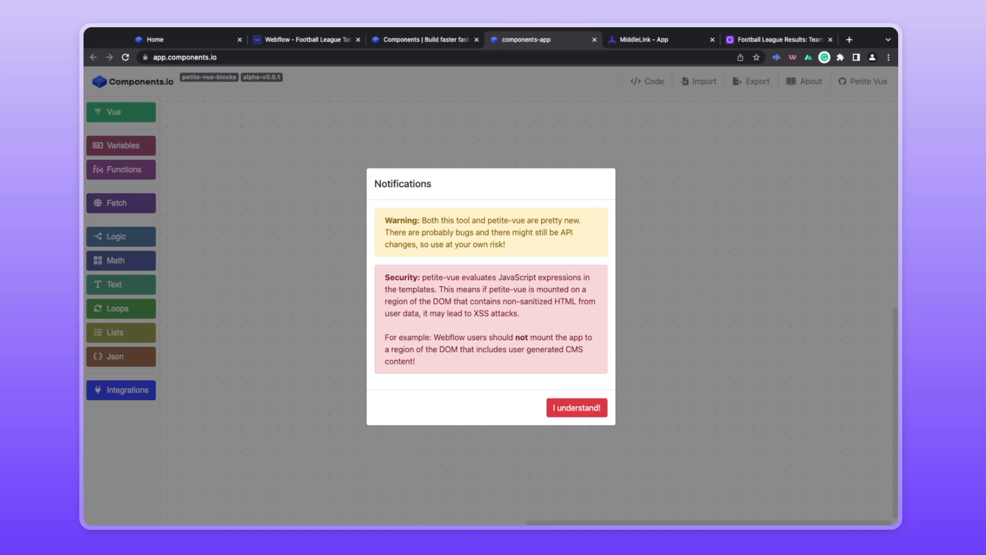
# Acknowledge the Components.io builder's notifications, place a createApp block targeting #app on the canvas, and close the landing page
pyautogui.click(563, 409)
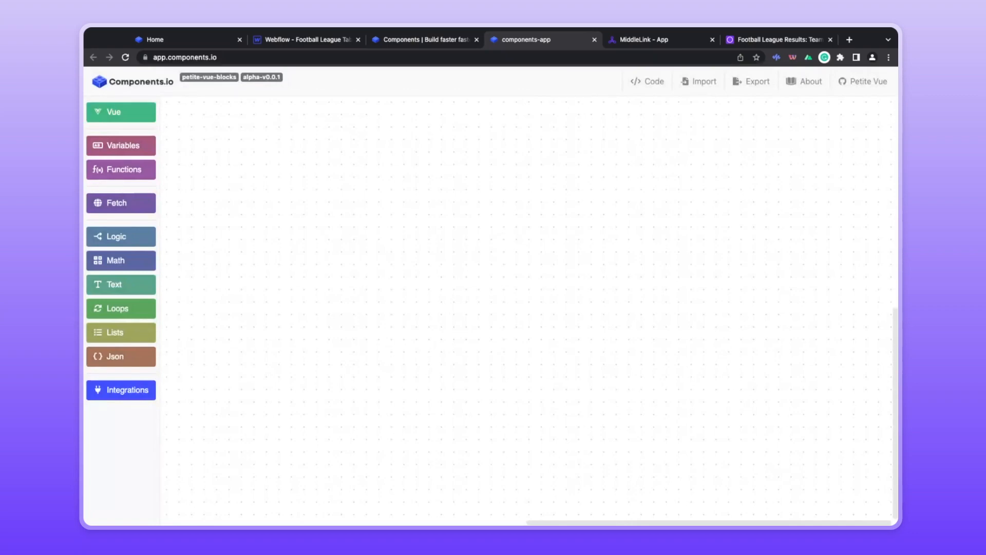
pyautogui.click(120, 111)
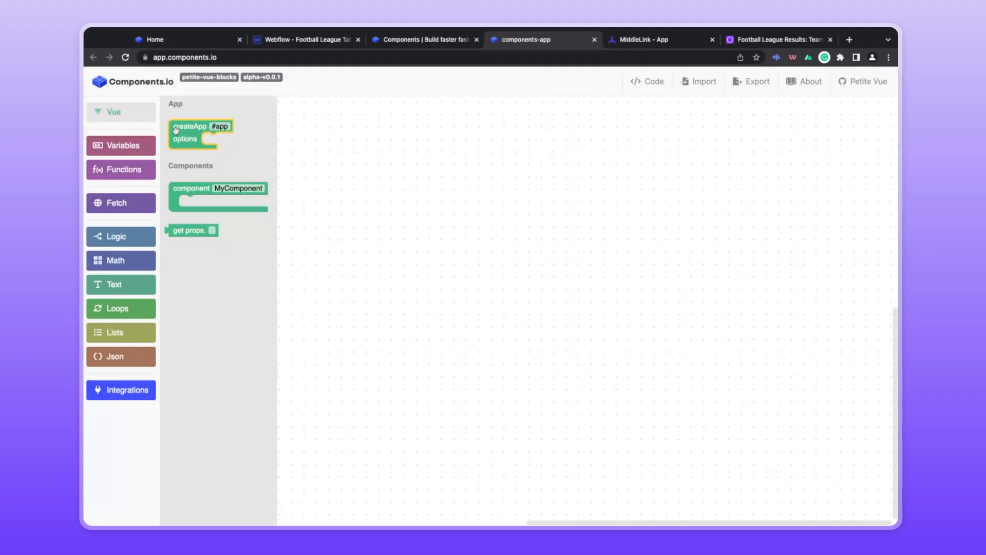
pyautogui.moveTo(180, 135); pyautogui.dragTo(378, 204)
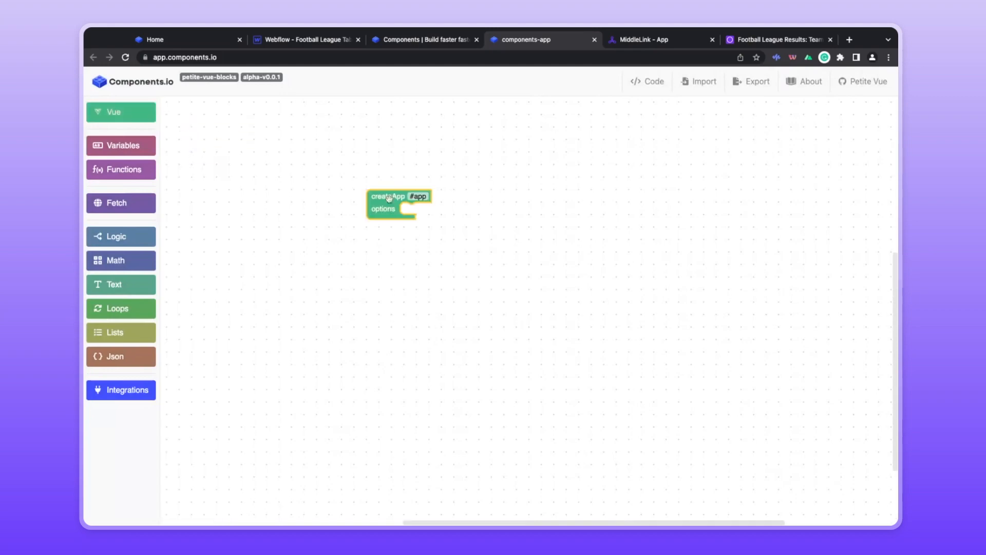
pyautogui.click(419, 196)
pyautogui.click(379, 198)
pyautogui.middleClick(407, 40)
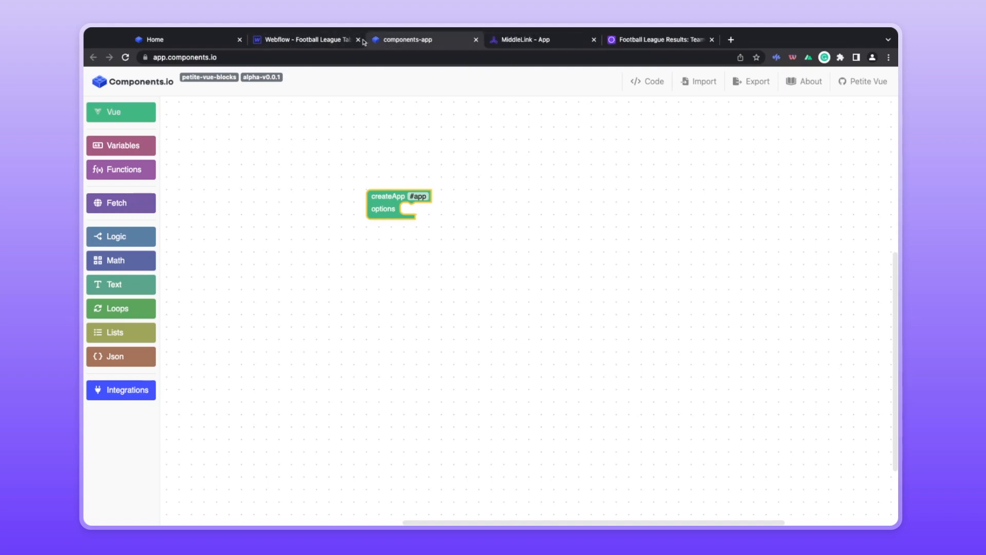
# Check the League Table page in Webflow and return to Components.io to look over the Variables and Vue blocks
pyautogui.click(331, 40)
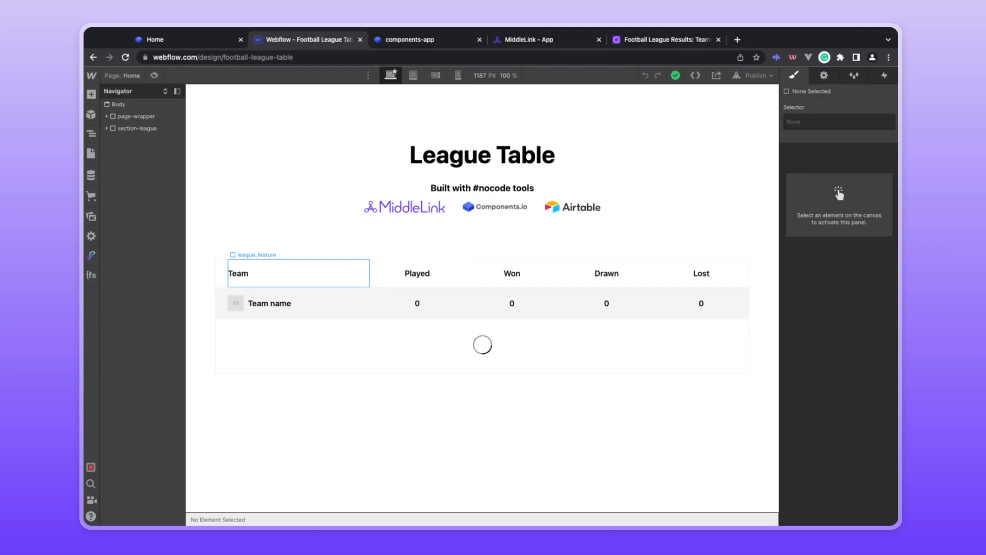
pyautogui.click(417, 38)
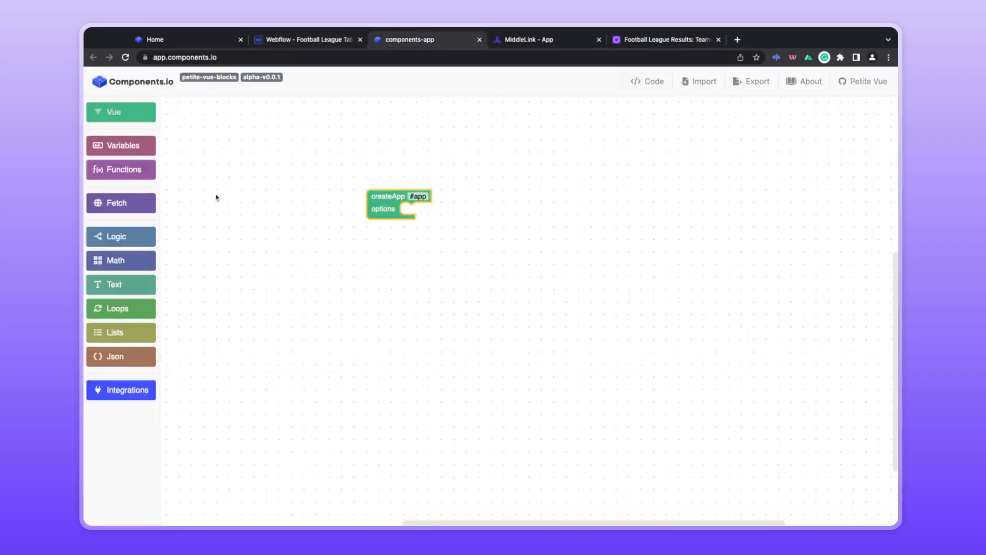
pyautogui.click(129, 150)
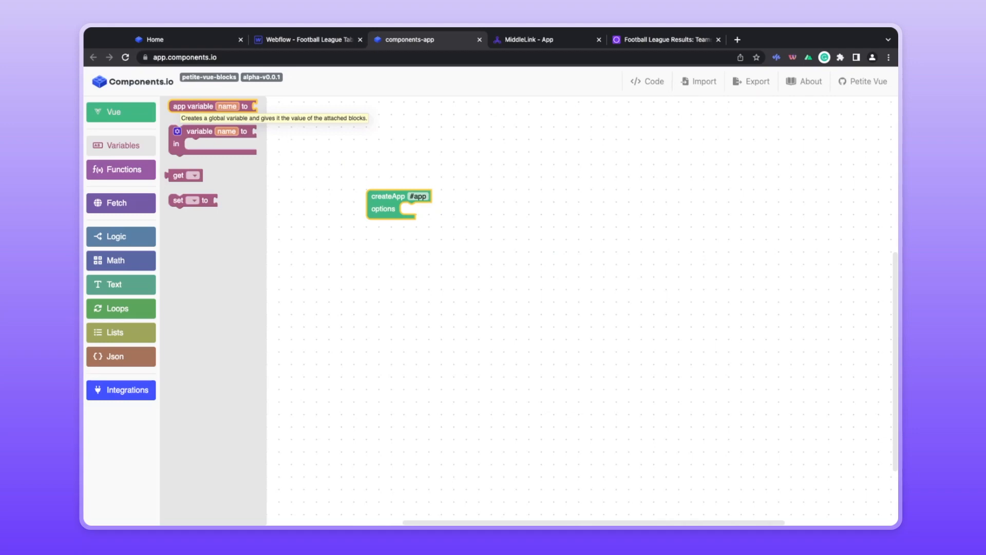
pyautogui.click(120, 111)
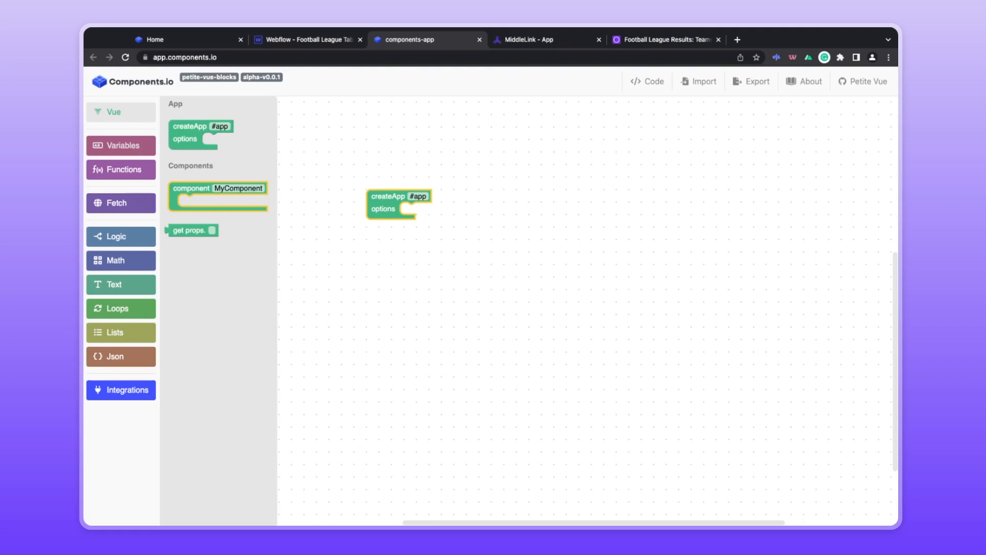
# Add a local variable block inside the createApp options and name its variable teams
pyautogui.click(138, 147)
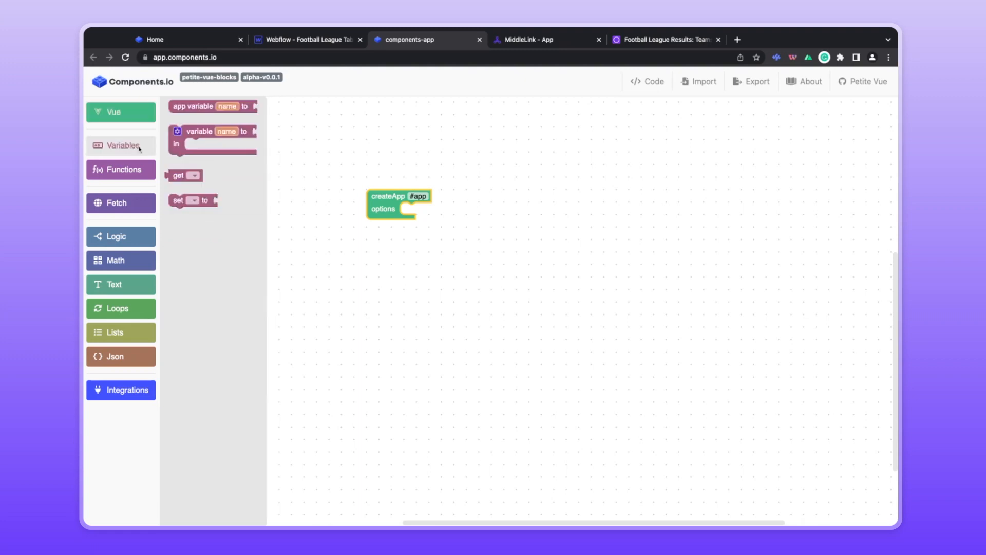
pyautogui.moveTo(180, 145); pyautogui.dragTo(414, 222)
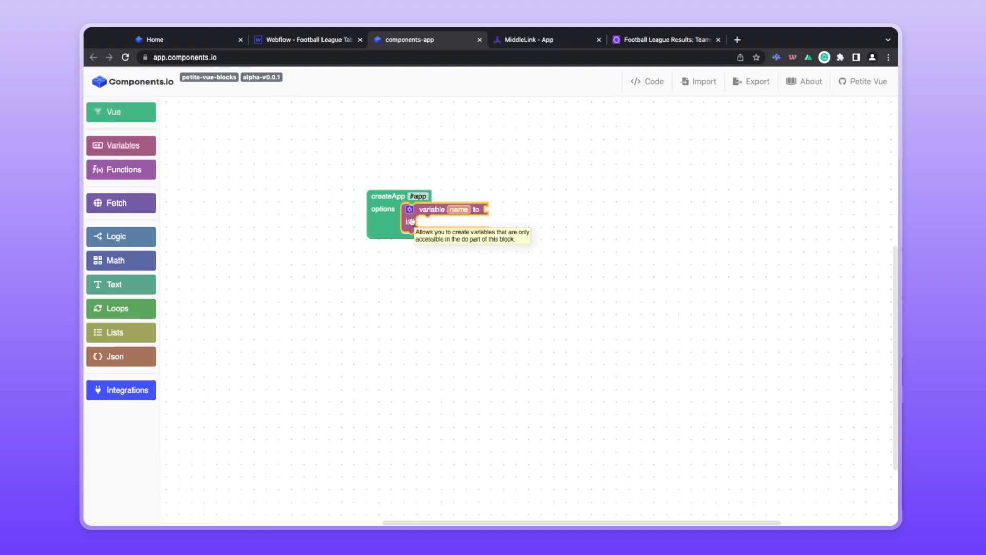
pyautogui.click(455, 210)
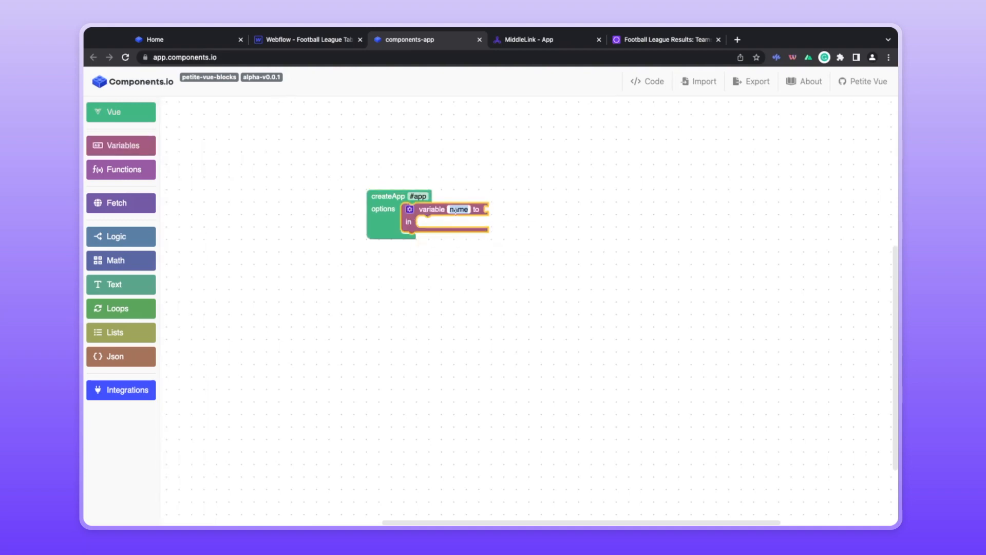
pyautogui.write('teams')
# Add a second local variable named isLoading to the teams variable block
pyautogui.click(410, 209)
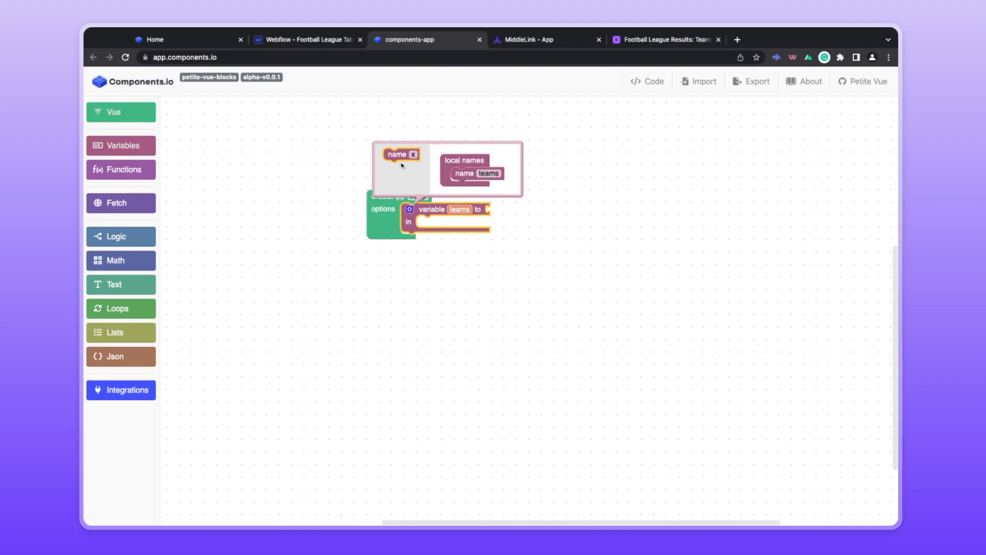
pyautogui.moveTo(401, 165); pyautogui.dragTo(480, 174)
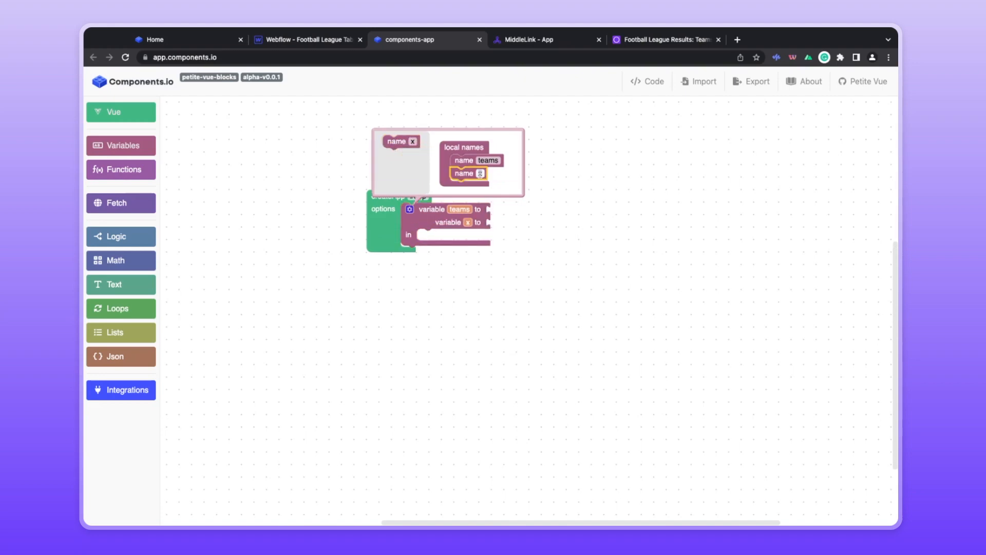
pyautogui.click(480, 174)
pyautogui.write('isLoading')
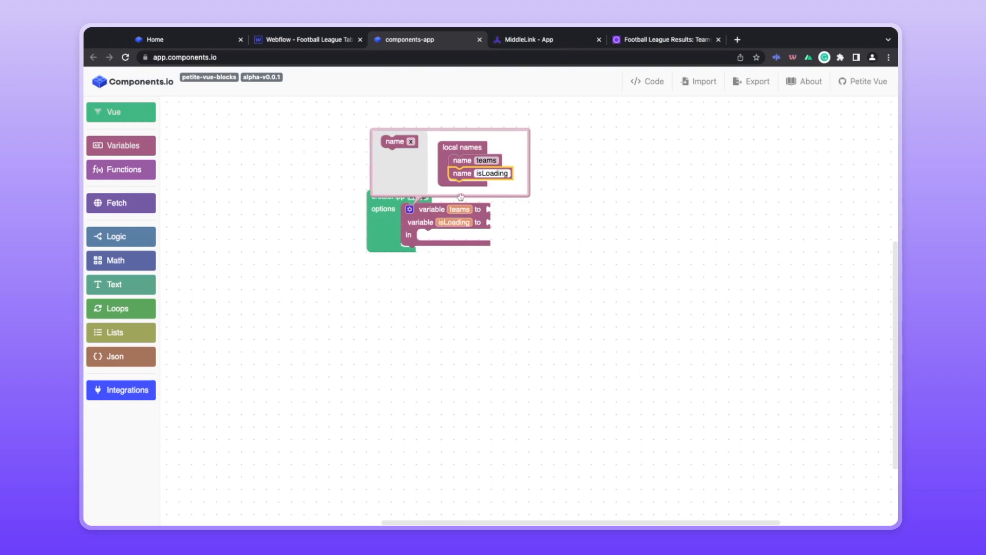
# Close the local names editor, initialise teams with an empty list, and set isLoading to false
pyautogui.click(410, 209)
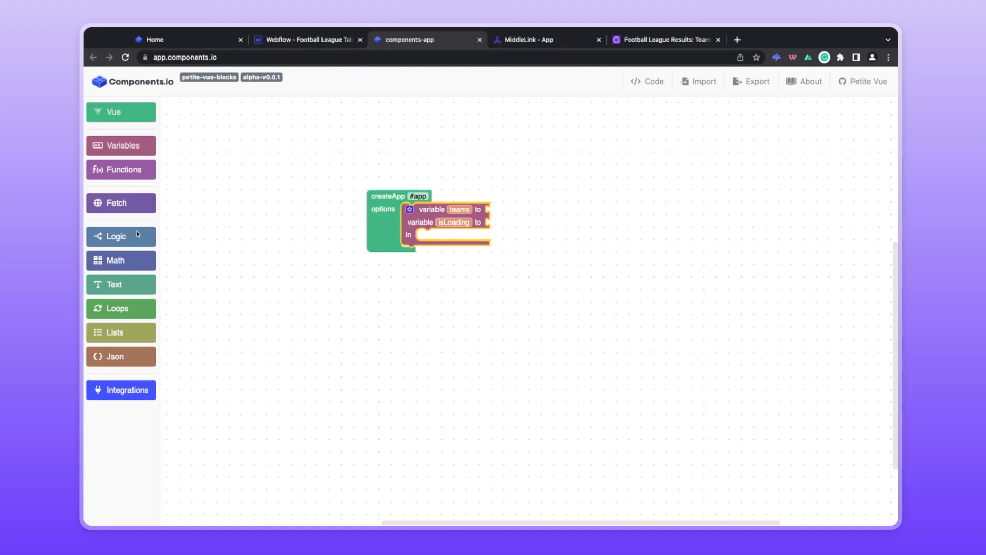
pyautogui.moveTo(181, 106); pyautogui.dragTo(505, 210)
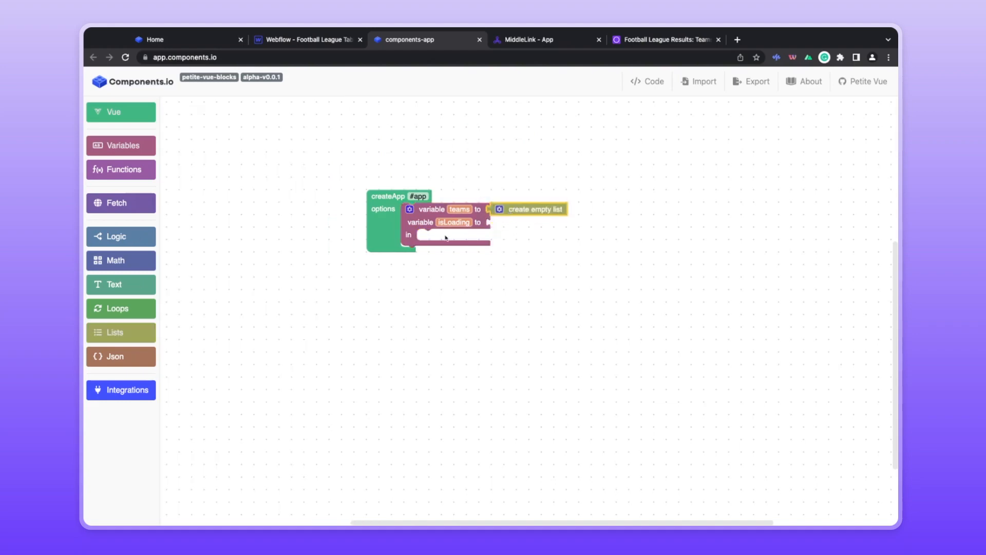
pyautogui.moveTo(466, 262); pyautogui.dragTo(506, 225)
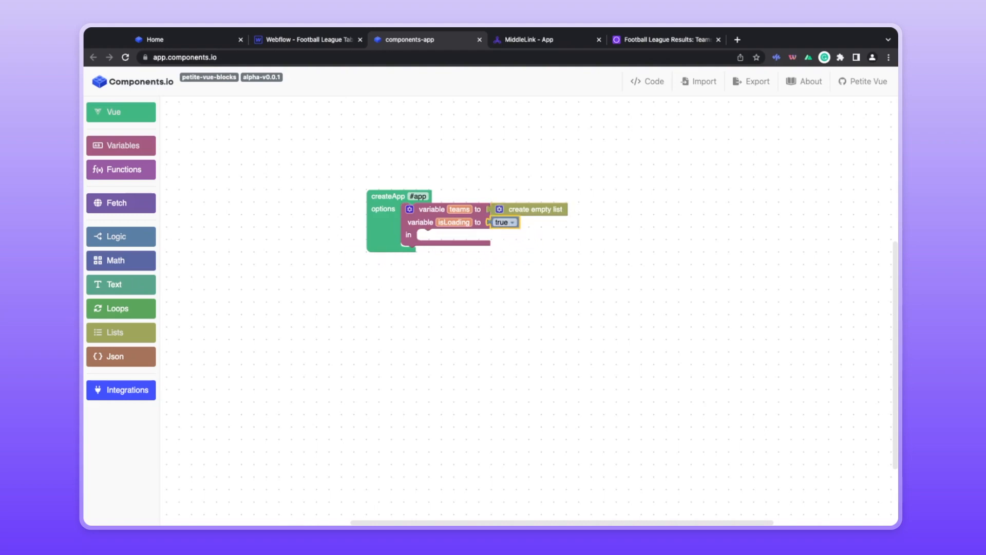
pyautogui.click(505, 221)
pyautogui.click(504, 260)
# Add a function block inside the local variables block and name it fetchData
pyautogui.click(131, 174)
pyautogui.moveTo(173, 119); pyautogui.dragTo(421, 249)
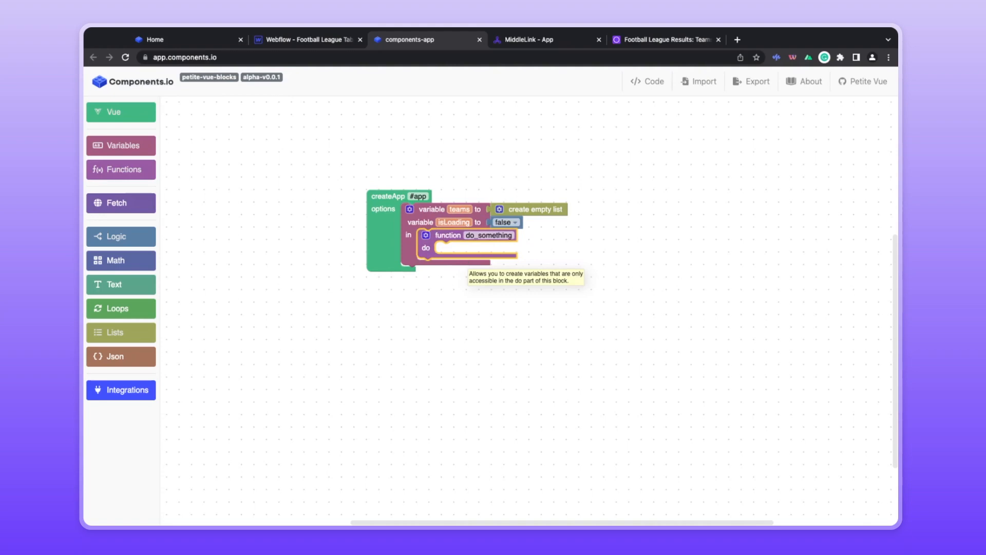
pyautogui.click(476, 235)
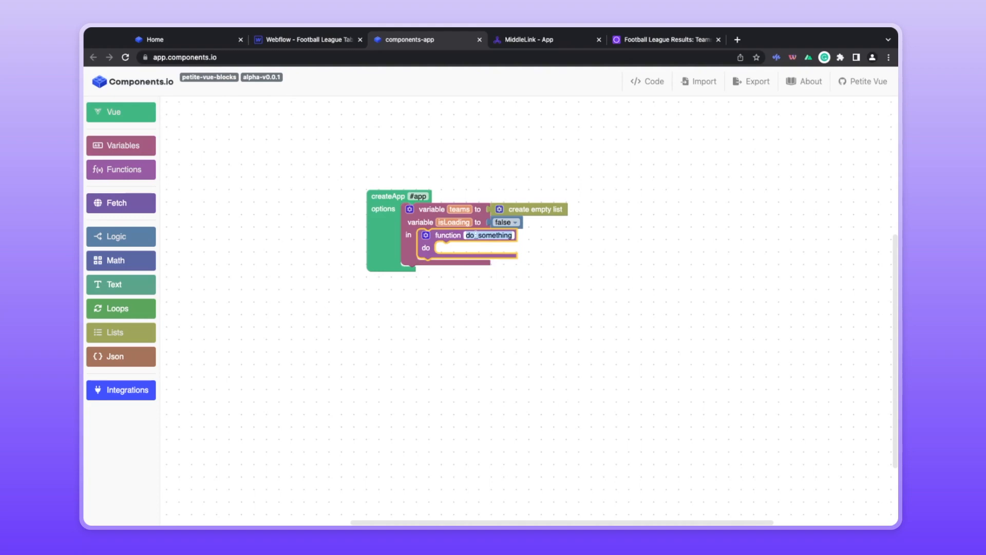
pyautogui.write('fetchdata')
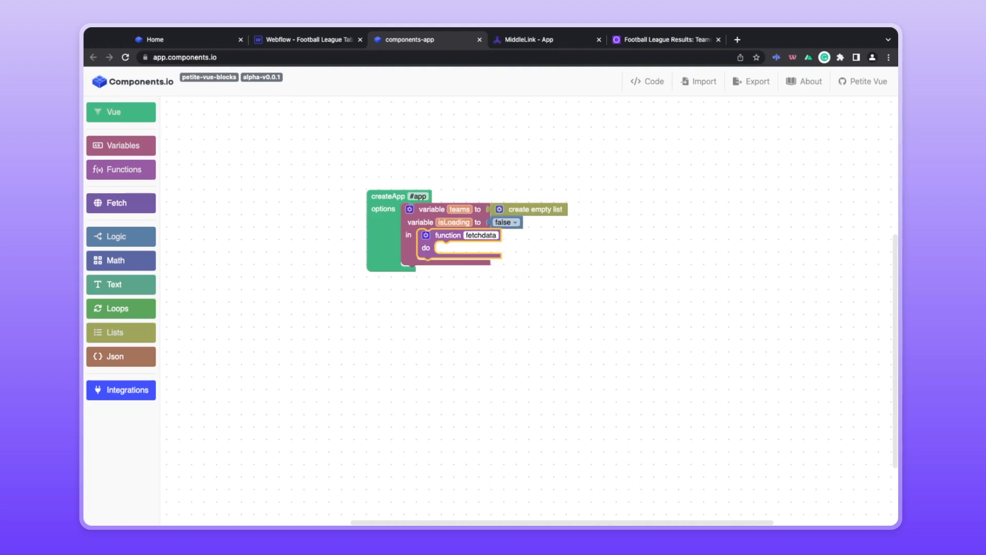
pyautogui.press('BackSpace')
pyautogui.write('D')
pyautogui.click(534, 246)
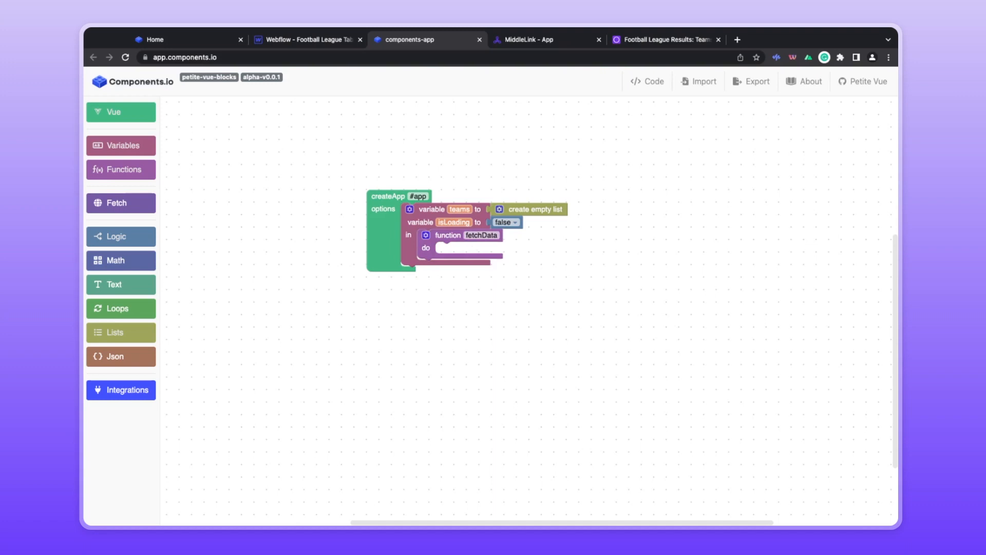
# Inside the fetchData function, add a block that sets isLoading to true
pyautogui.click(452, 222)
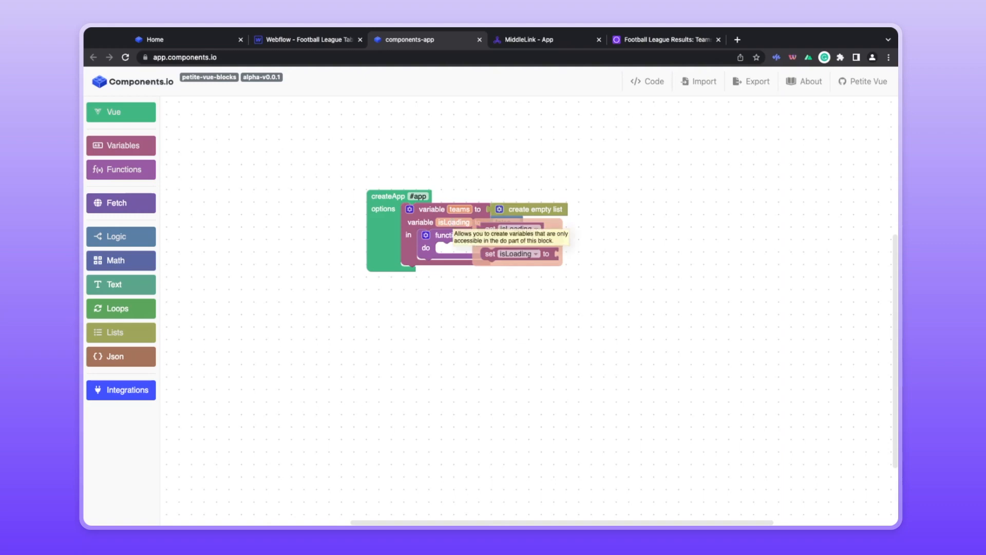
pyautogui.click(493, 253)
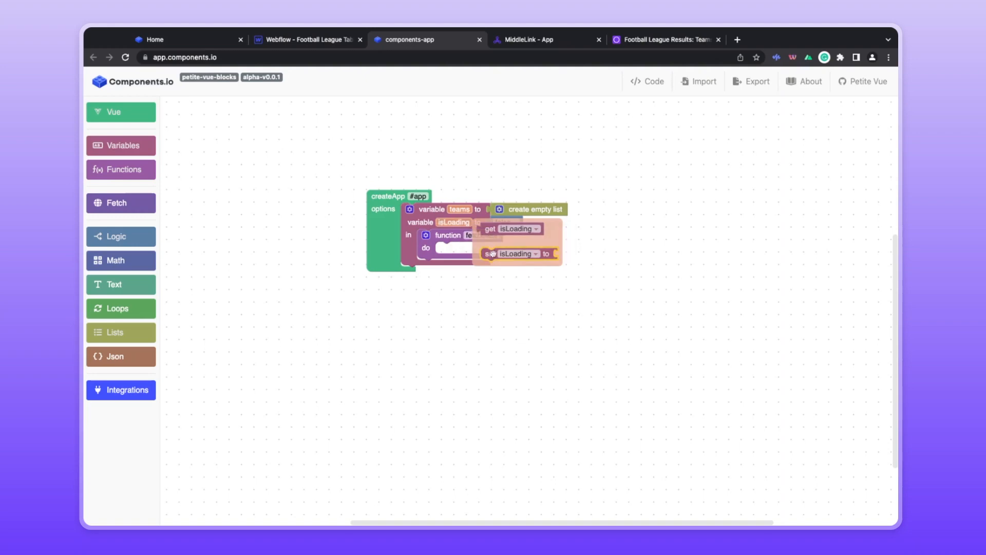
pyautogui.moveTo(492, 253); pyautogui.dragTo(447, 249)
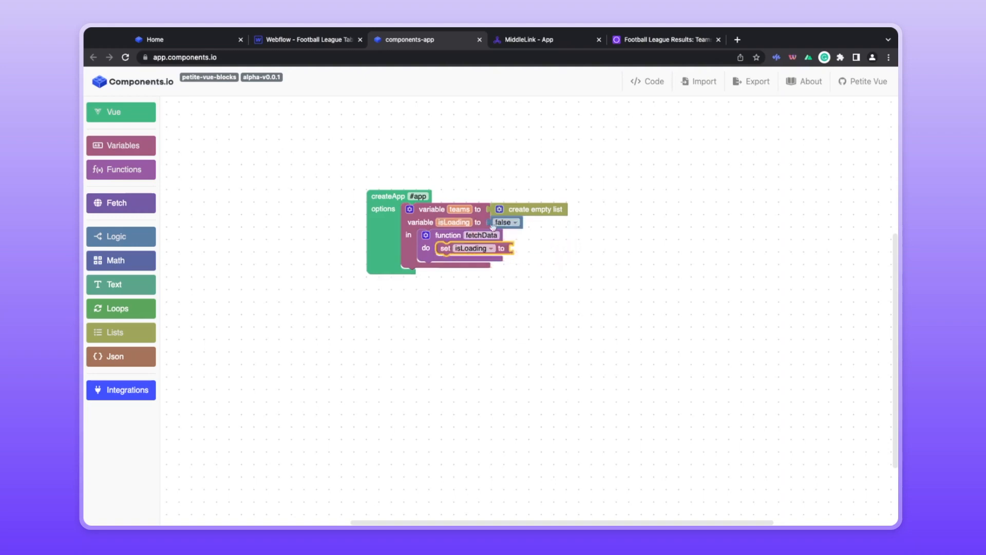
pyautogui.click(135, 237)
pyautogui.click(168, 235)
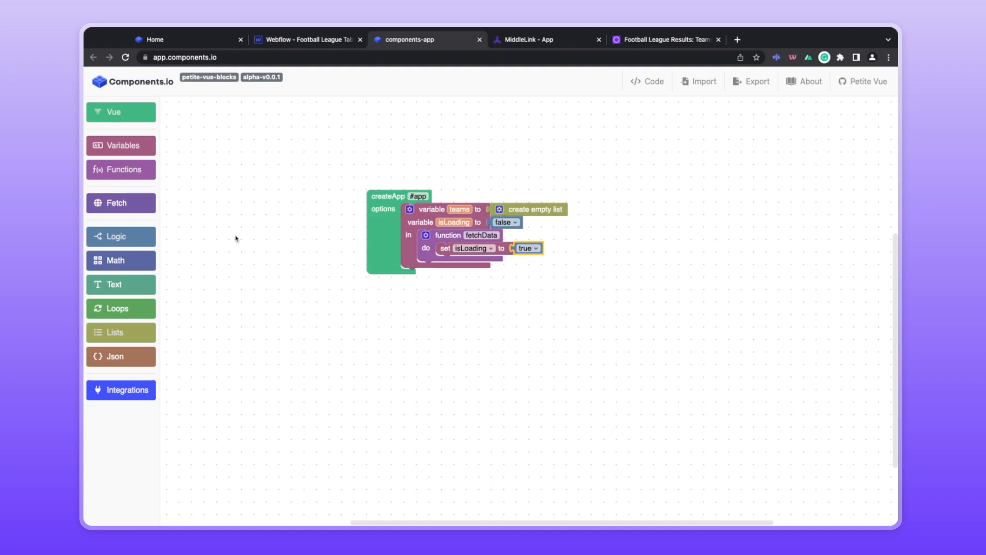
# Place a get fetch request block under the isLoading setter and check the League workflow's method in MiddleLink's settings
pyautogui.click(121, 205)
pyautogui.click(170, 162)
pyautogui.moveTo(170, 163); pyautogui.dragTo(437, 318)
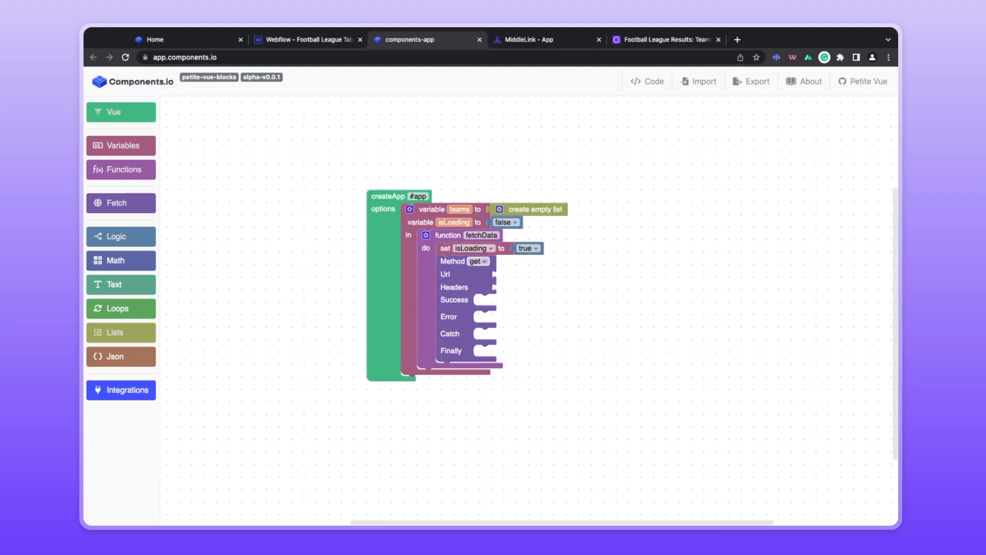
pyautogui.hotkey('ctrl', 'Tab')
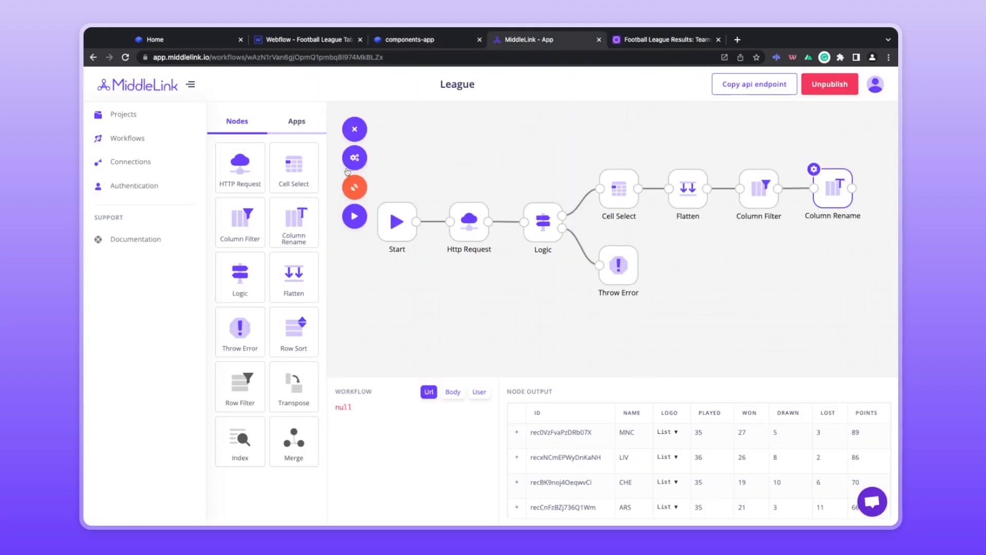
pyautogui.click(354, 158)
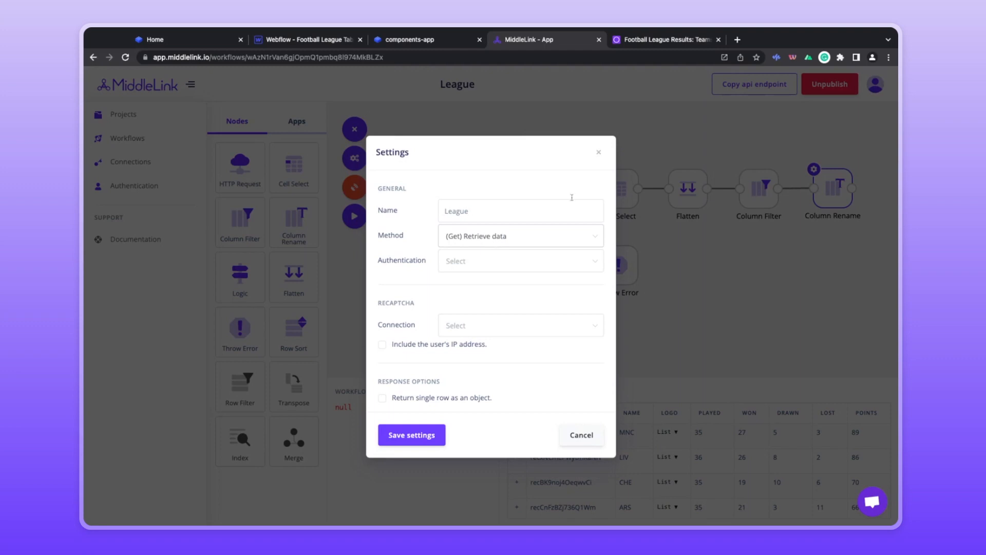
pyautogui.click(426, 40)
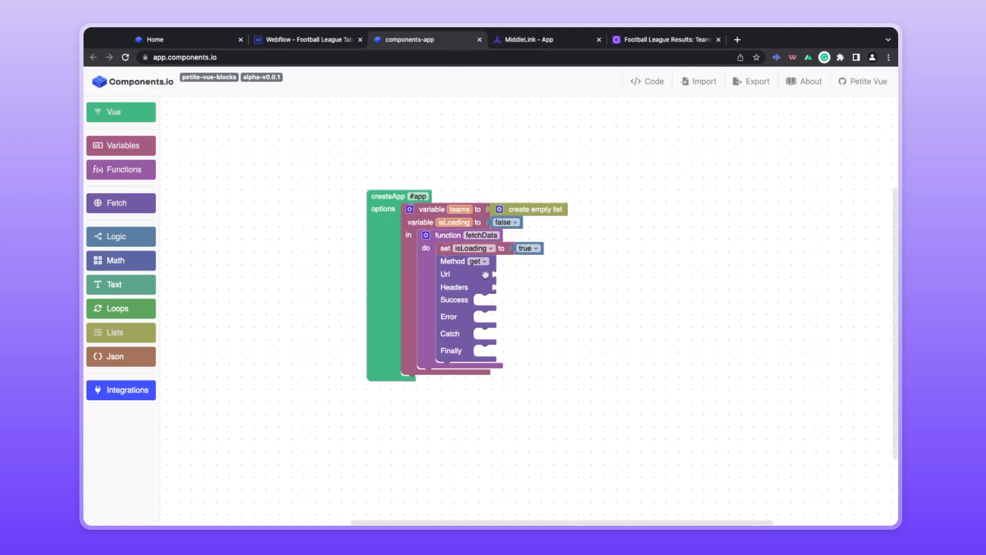
# Attach a text block to the request's Url and fill it with the API endpoint copied from the MiddleLink League workflow
pyautogui.click(115, 284)
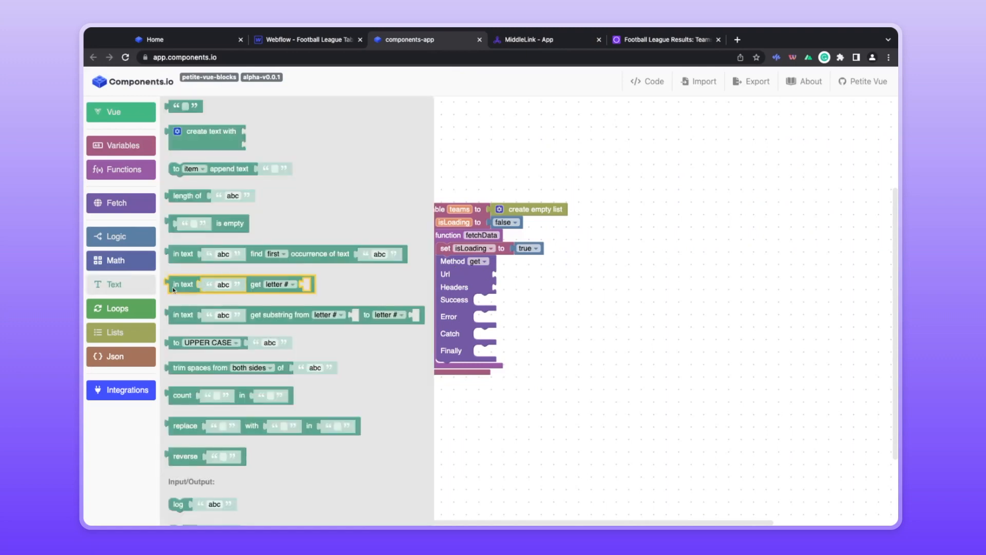
pyautogui.moveTo(177, 108); pyautogui.dragTo(500, 277)
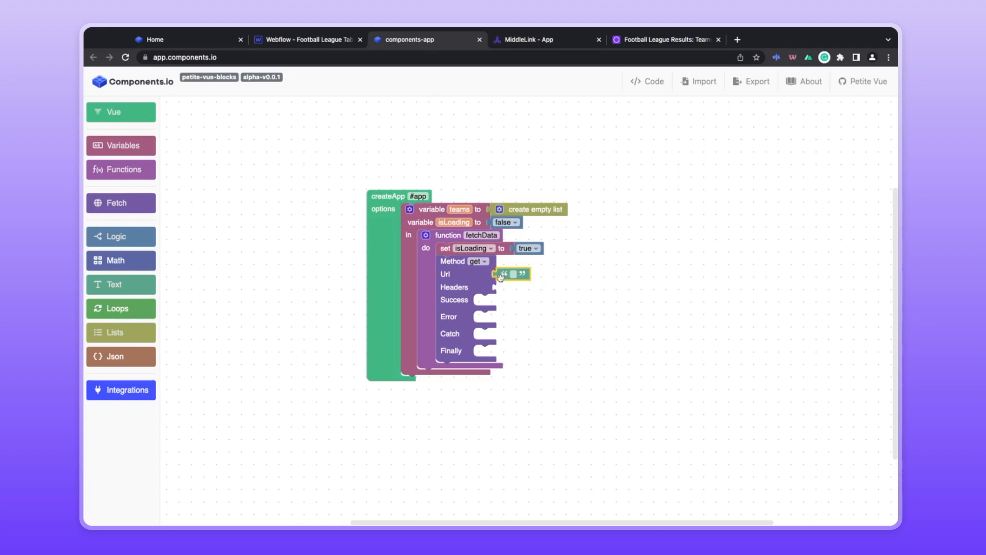
pyautogui.click(528, 39)
pyautogui.click(724, 87)
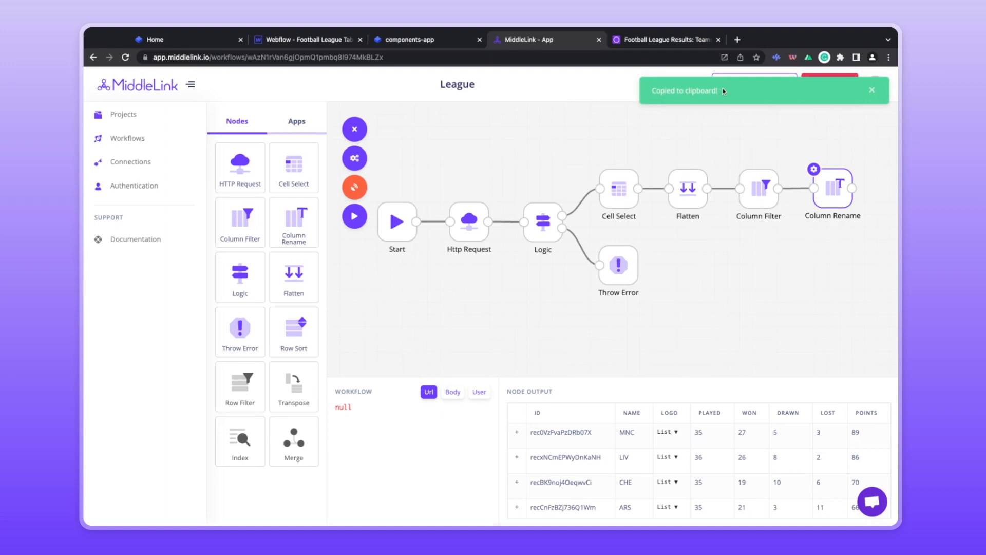
pyautogui.click(411, 39)
pyautogui.click(512, 274)
pyautogui.hotkey('ctrl', 'v')
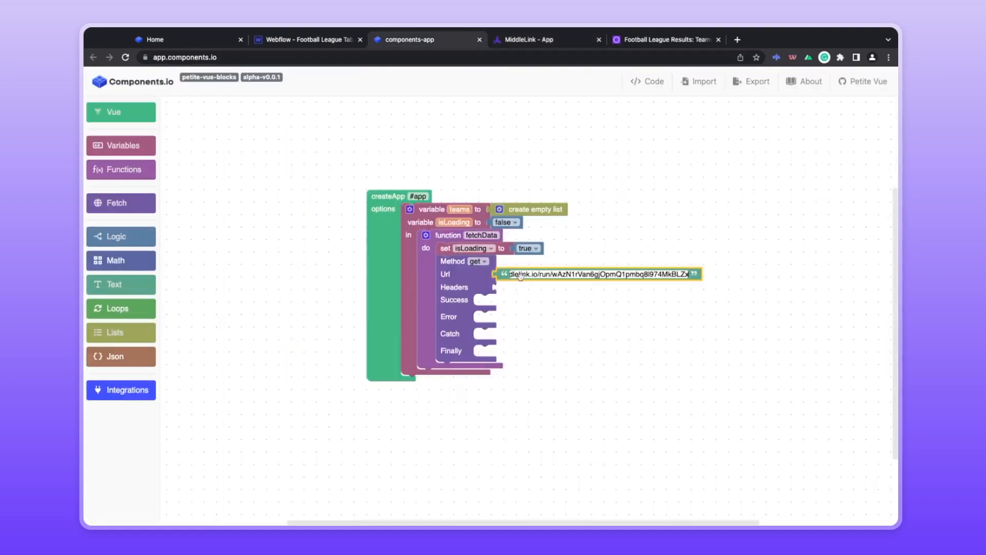
# Give the request's Headers a JSON object with an X-Auth-Token key that uses the get Memberstack (v1) token block
pyautogui.click(458, 288)
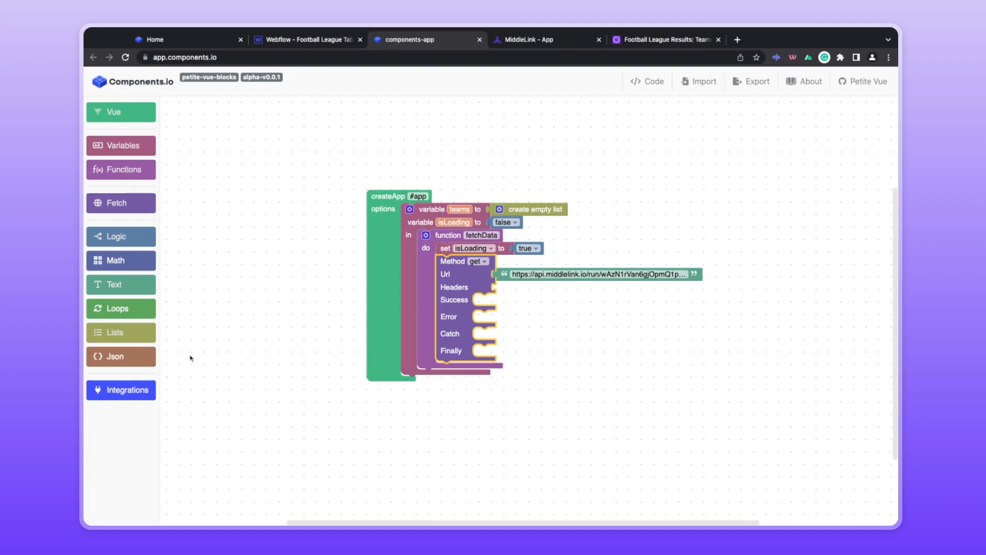
pyautogui.click(118, 357)
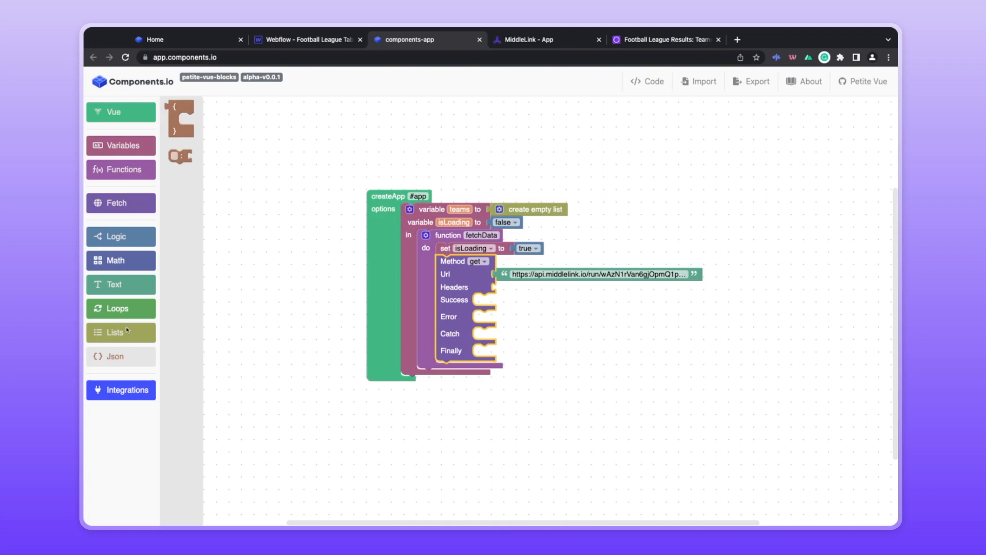
pyautogui.moveTo(177, 109); pyautogui.dragTo(510, 288)
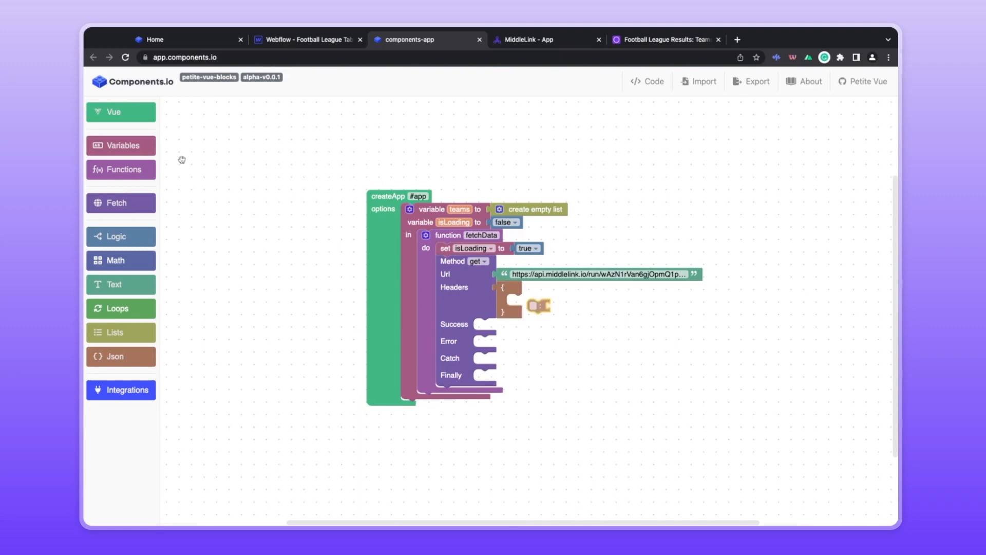
pyautogui.moveTo(535, 305); pyautogui.dragTo(514, 302)
pyautogui.click(513, 300)
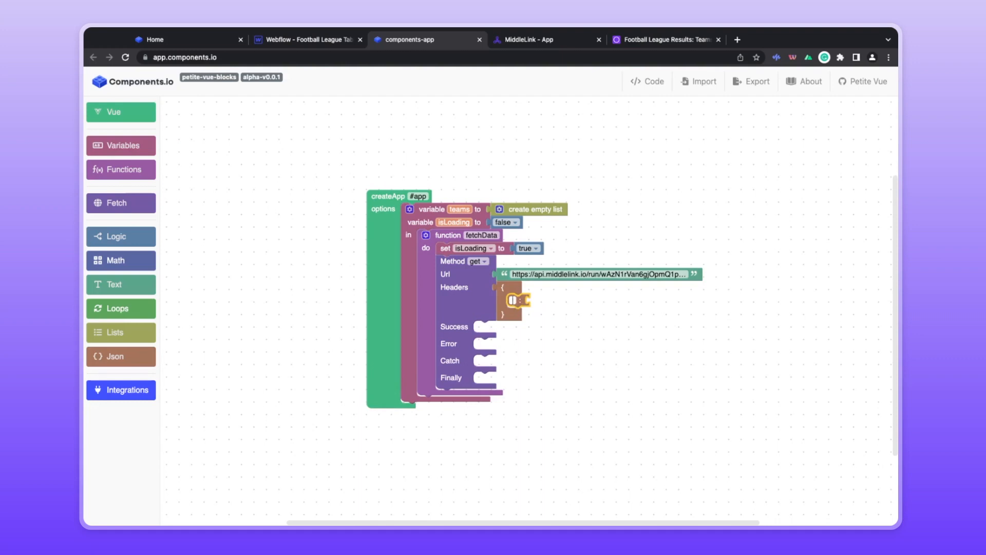
pyautogui.write('X-Auth-Token')
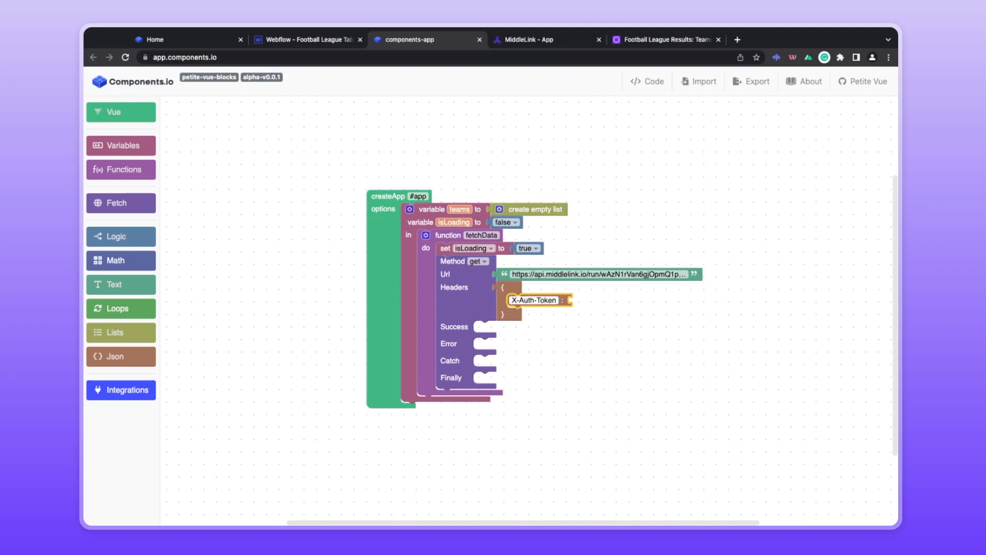
pyautogui.click(114, 389)
pyautogui.moveTo(191, 174); pyautogui.dragTo(595, 301)
pyautogui.click(588, 324)
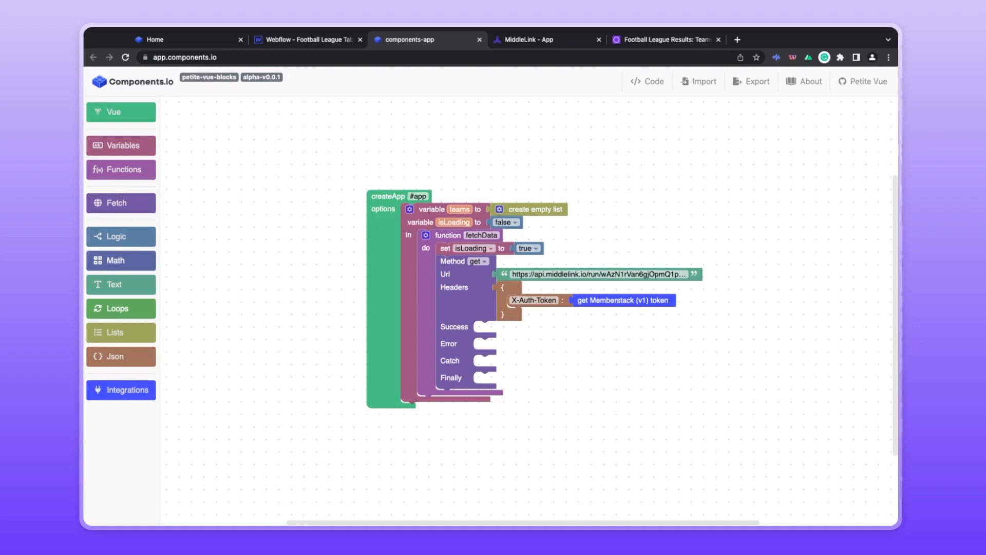
# Check the League workflow's authentication options in MiddleLink, and delete the Headers JSON object from the request in Components.io
pyautogui.hotkey('ctrl', 'Tab')
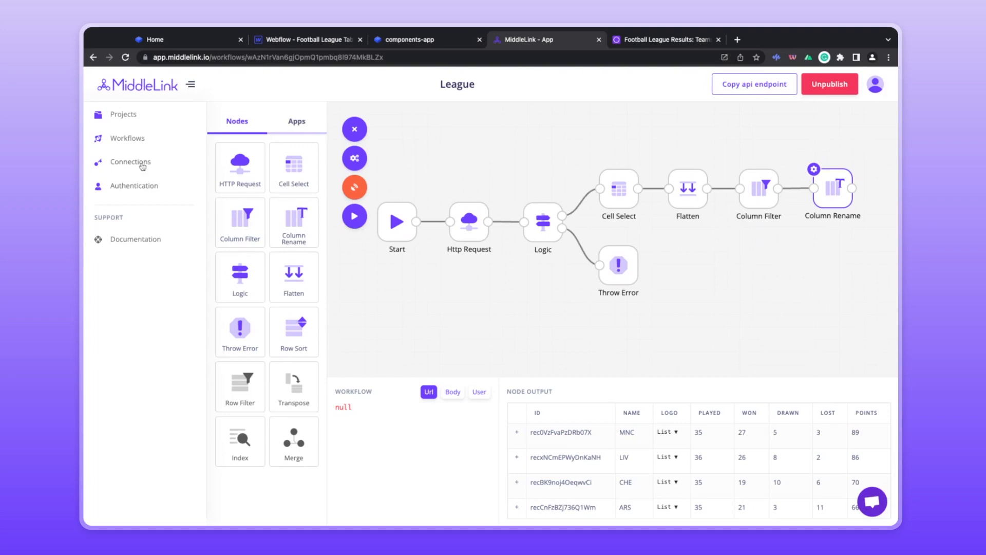
pyautogui.click(354, 158)
pyautogui.click(494, 260)
pyautogui.click(578, 167)
pyautogui.click(598, 153)
pyautogui.click(435, 41)
pyautogui.click(506, 289)
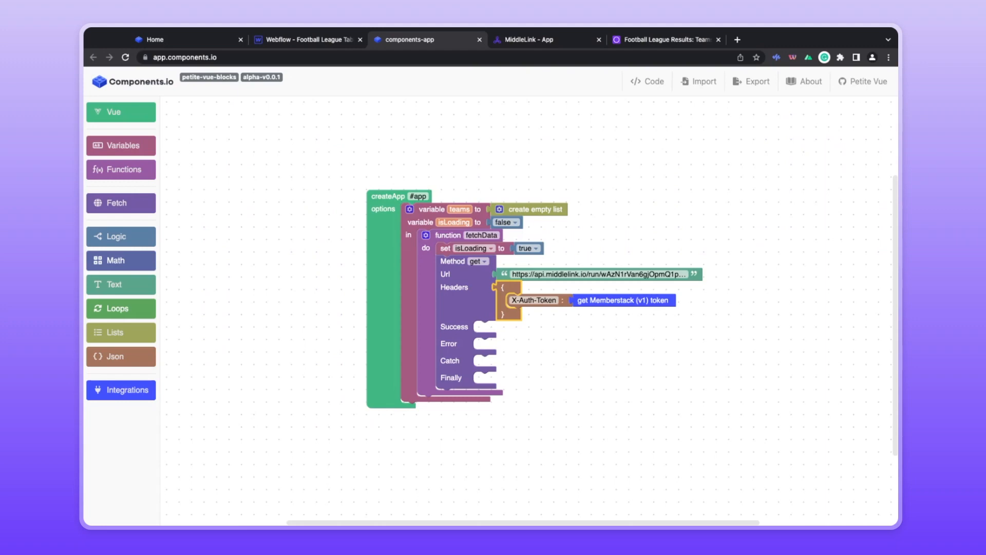
pyautogui.press('Delete')
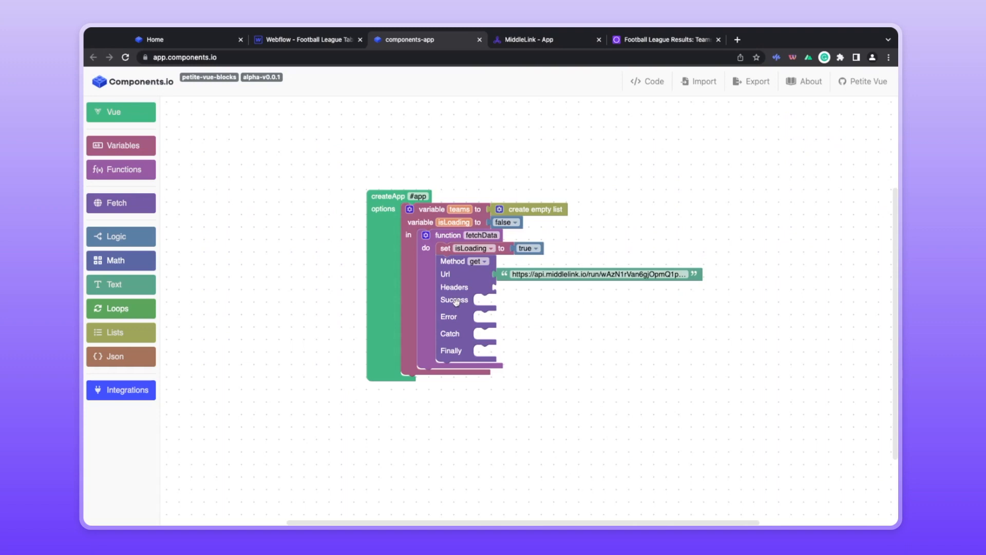
# Place a set teams block in the request's Success slot and look over the Fetch blocks that return data
pyautogui.moveTo(452, 210)
pyautogui.moveTo(489, 241); pyautogui.dragTo(478, 300)
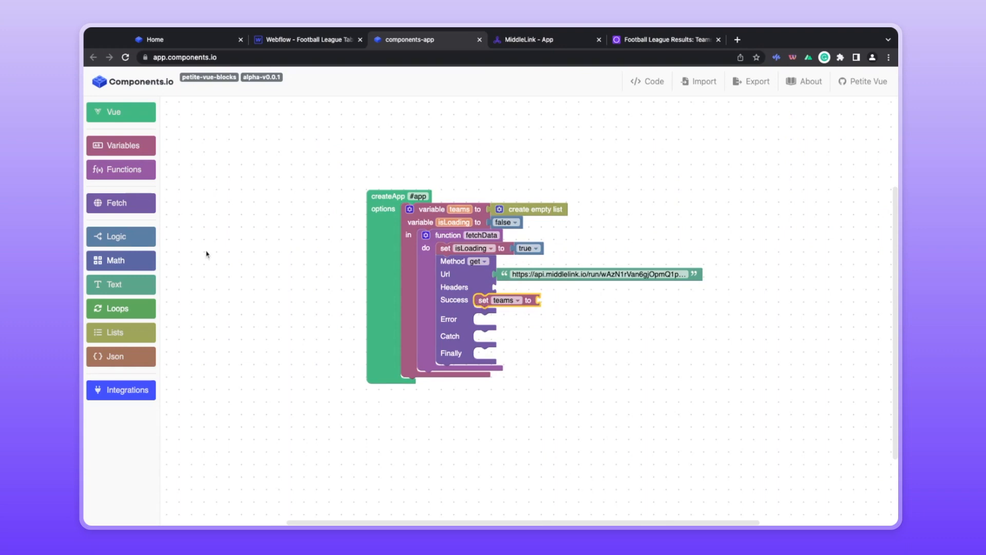
pyautogui.click(134, 208)
pyautogui.click(172, 226)
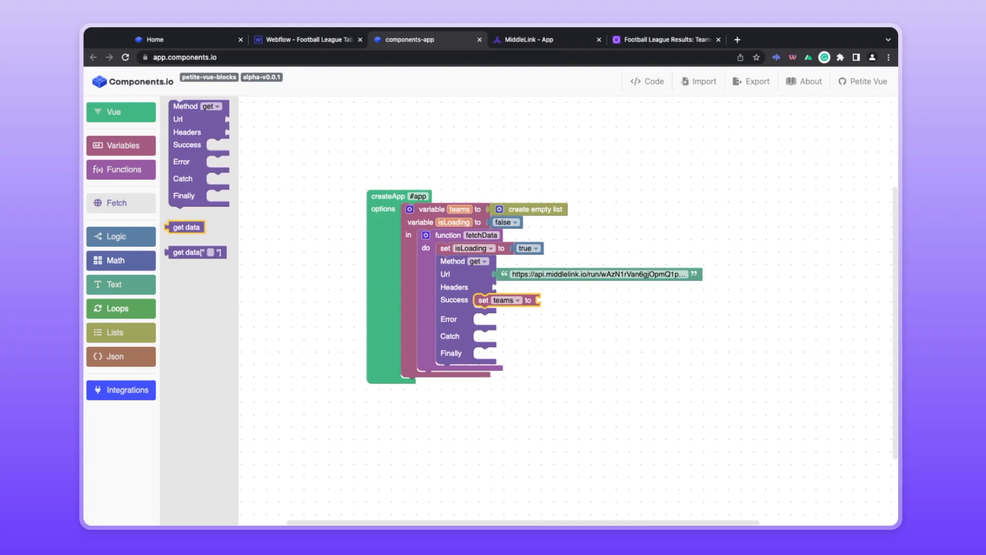
pyautogui.click(182, 254)
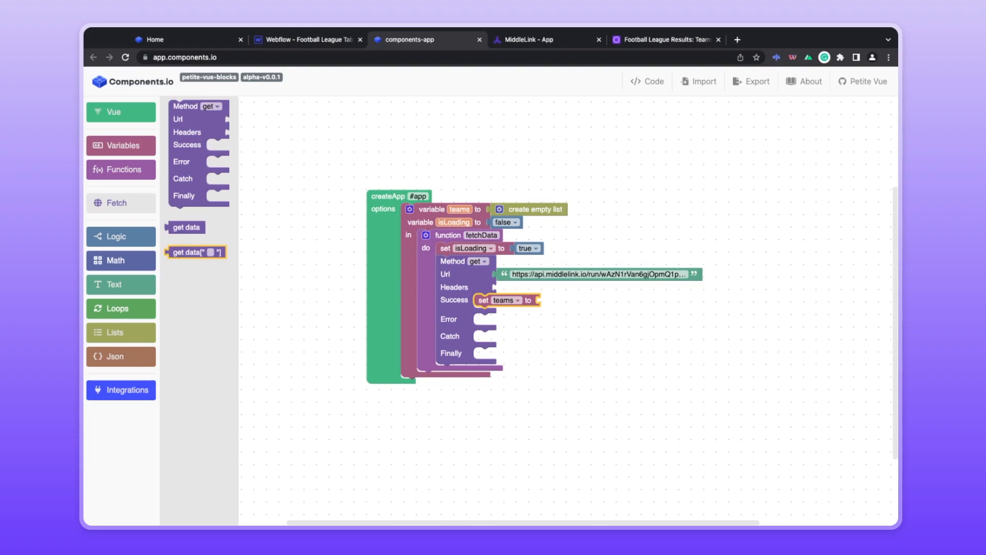
# Review the League workflow's node output in MiddleLink, and attach a get data block to the teams setter in Components.io
pyautogui.hotkey('ctrl', 'Tab')
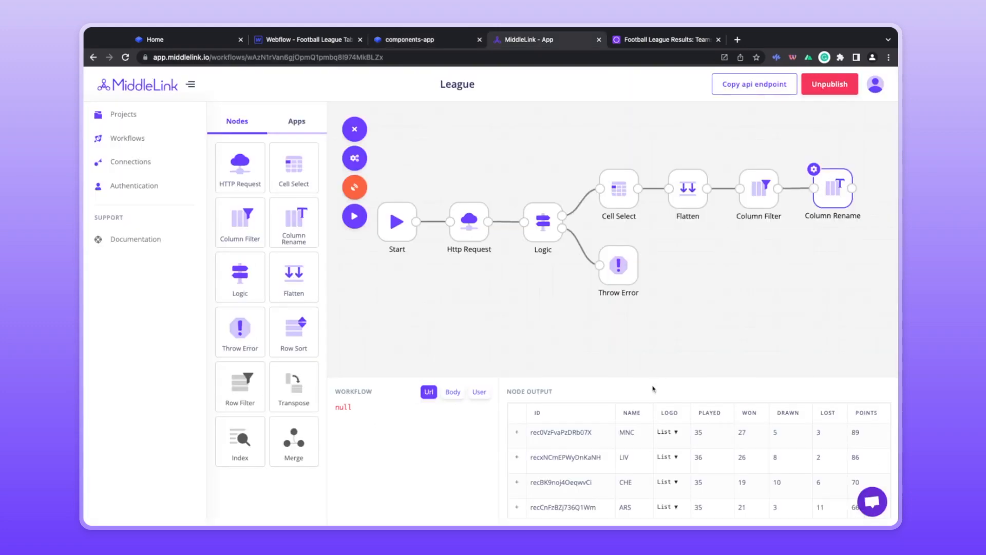
pyautogui.scroll(-3, 620, 432)
pyautogui.scroll(4, 620, 434)
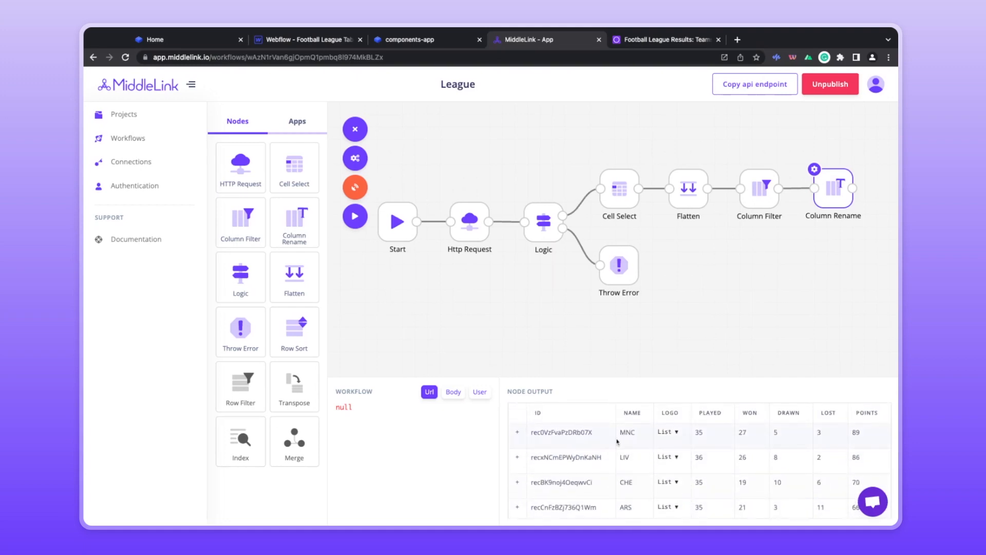
pyautogui.click(442, 36)
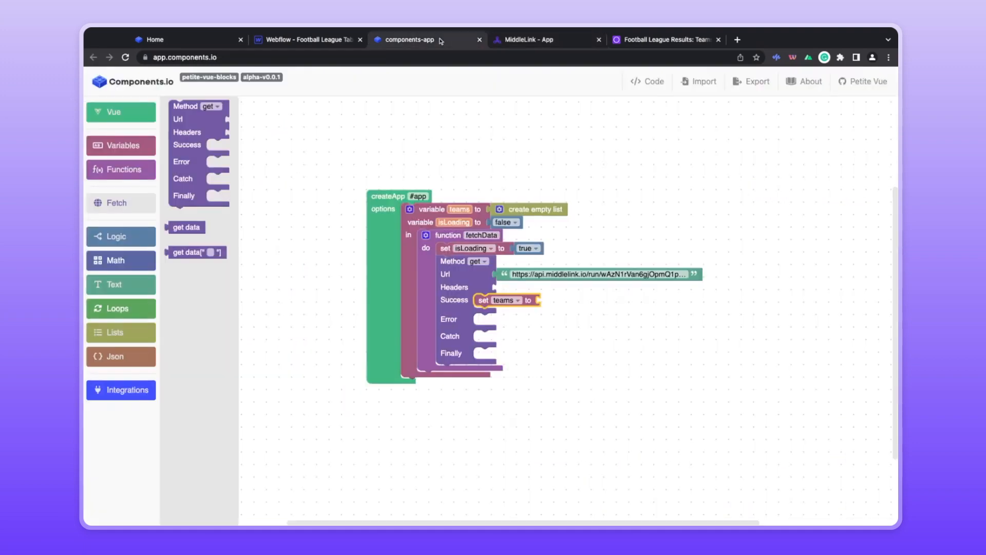
pyautogui.moveTo(172, 223); pyautogui.dragTo(544, 295)
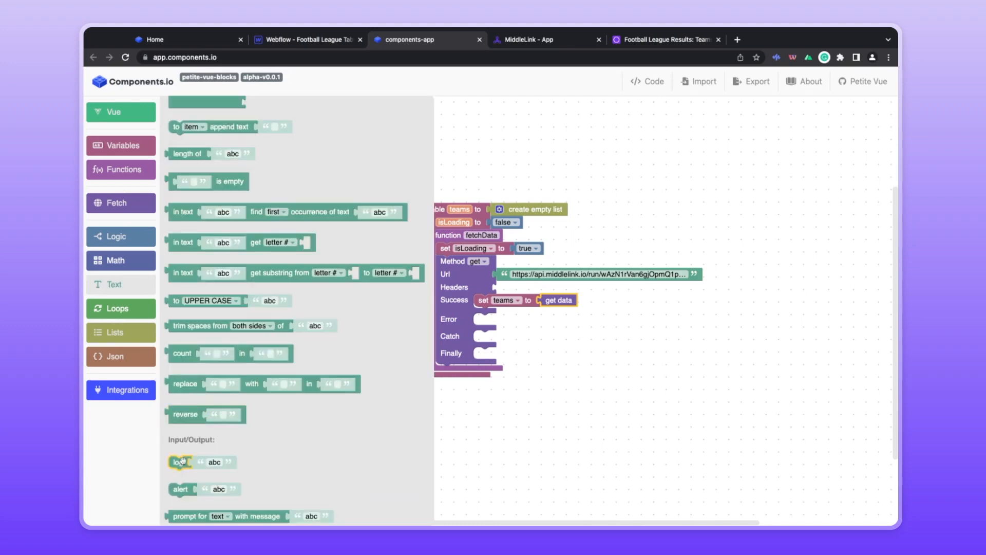
# Place a log block in the request's Error slot with the text "An API error!"
pyautogui.moveTo(182, 460); pyautogui.dragTo(487, 326)
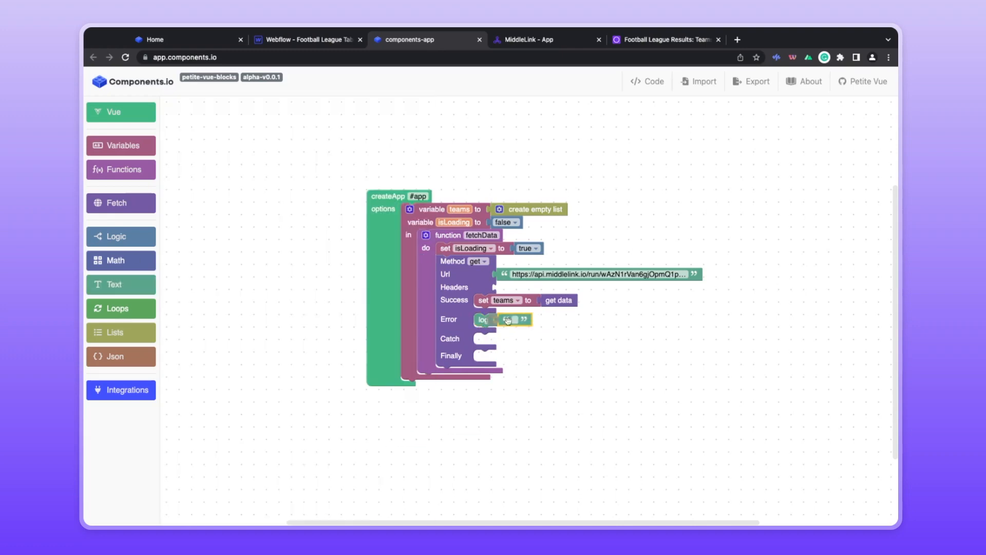
pyautogui.click(515, 319)
pyautogui.write('An API error!')
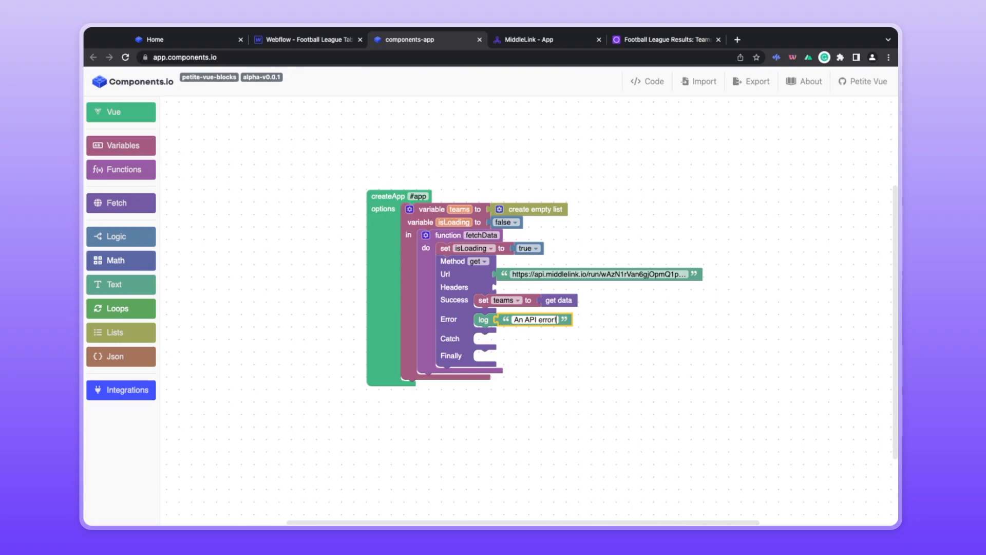
# Duplicate the log block into the request's Catch slot and change its text to "An error!"
pyautogui.click(482, 320)
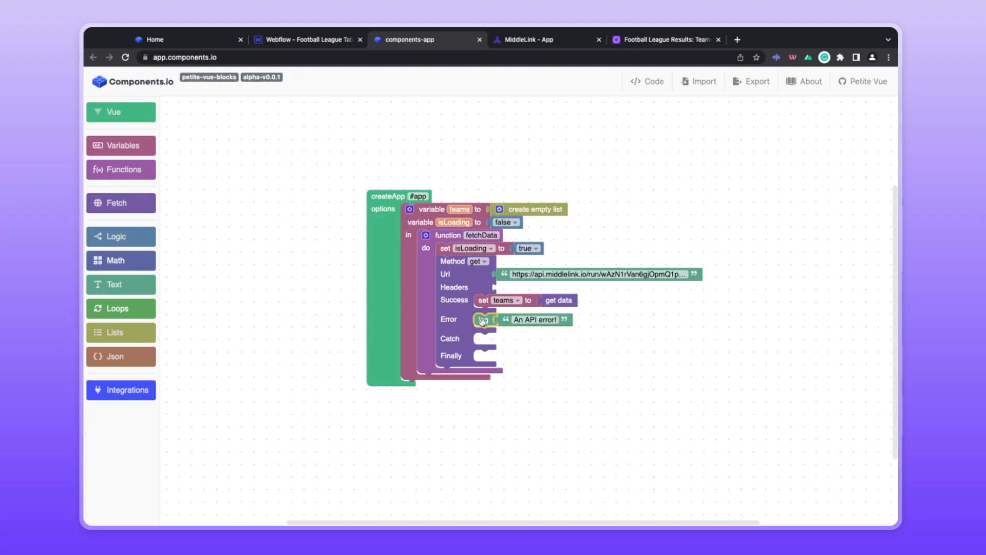
pyautogui.press('super+v')
pyautogui.moveTo(497, 348); pyautogui.dragTo(483, 339)
pyautogui.click(529, 339)
pyautogui.write('An error!')
pyautogui.click(545, 364)
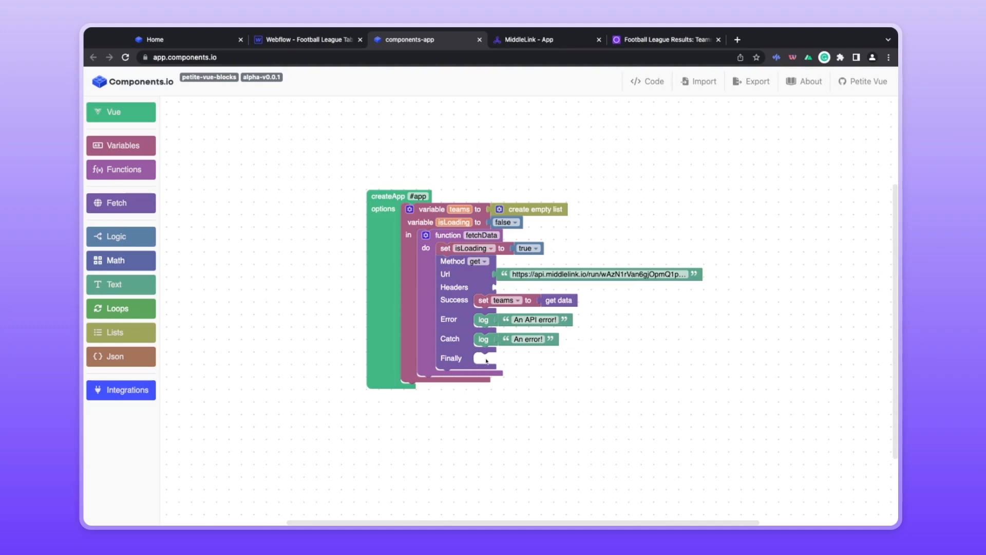
# Duplicate the set isLoading block into the request's Finally slot and set its value to false
pyautogui.click(444, 250)
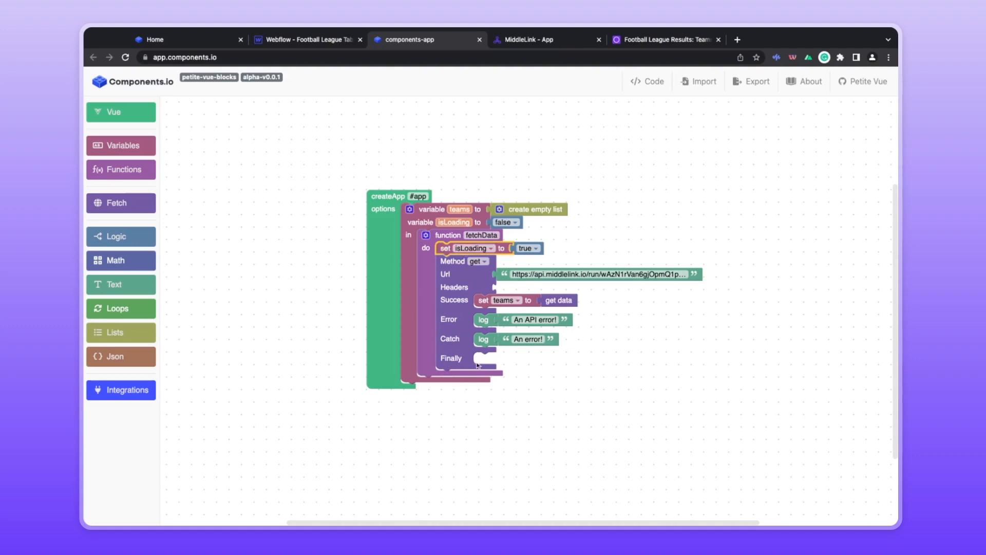
pyautogui.hotkey('ctrl', 'v')
pyautogui.moveTo(472, 276); pyautogui.dragTo(483, 358)
pyautogui.click(560, 359)
pyautogui.click(568, 393)
pyautogui.click(558, 397)
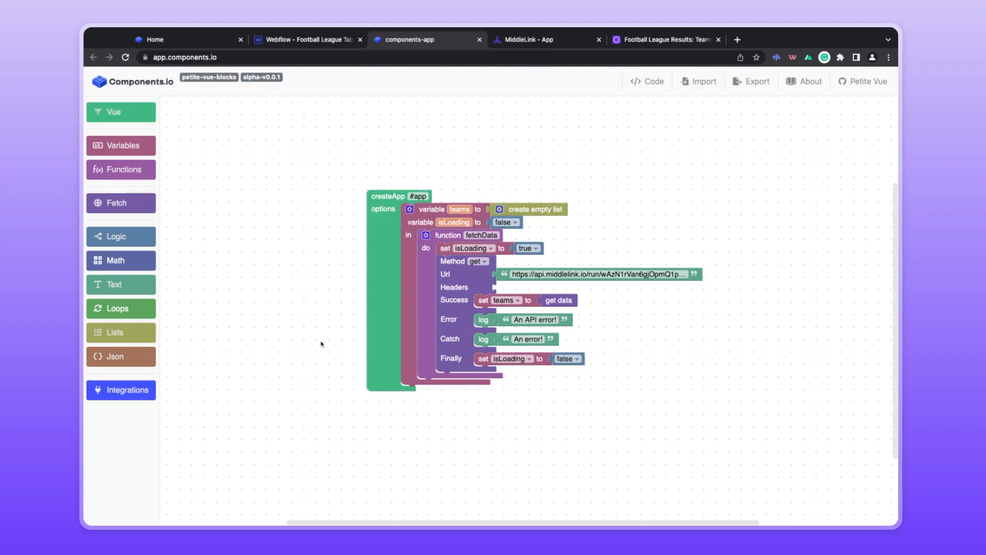
# Check the league table page in Webflow, and in Components.io try a restart Webflow block in the Finally slot and remove it
pyautogui.click(308, 40)
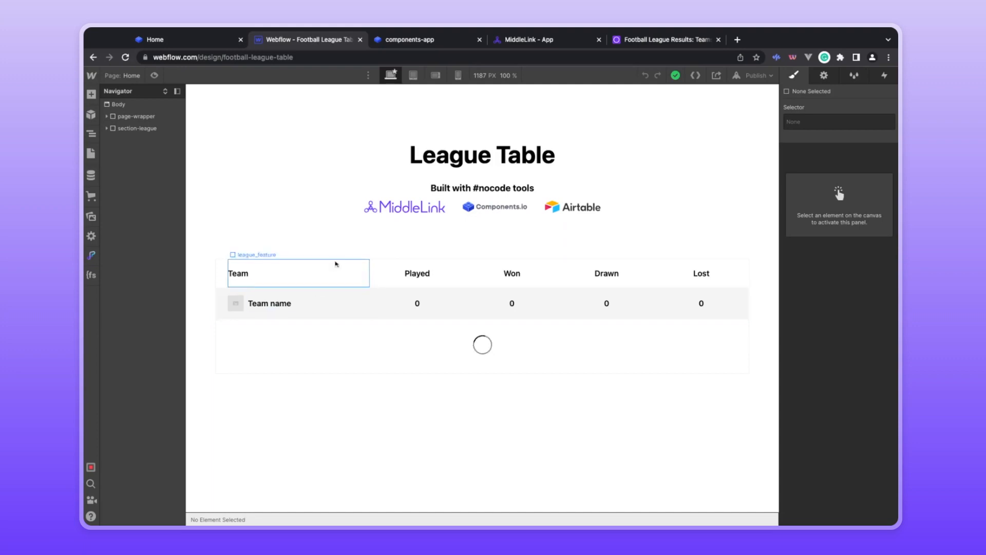
pyautogui.click(428, 46)
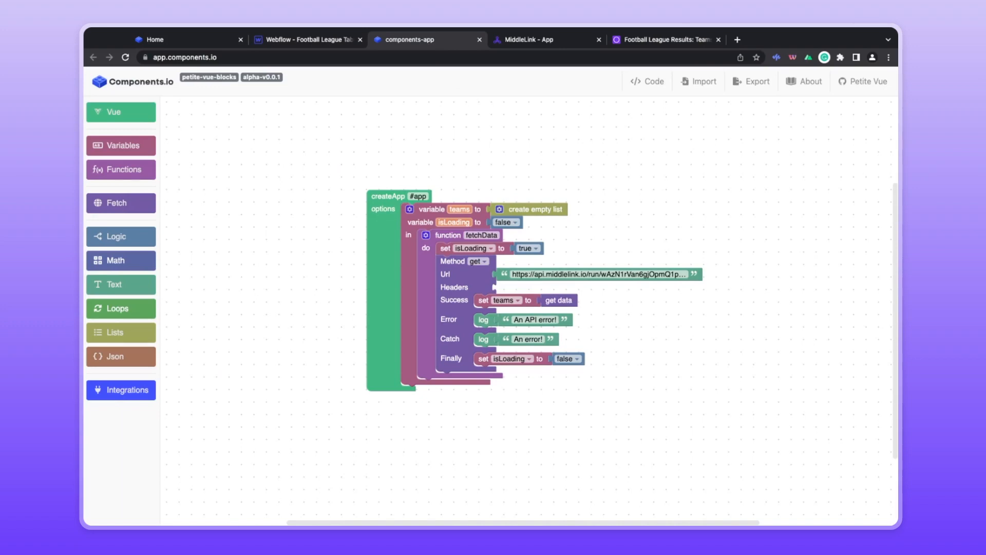
pyautogui.click(128, 394)
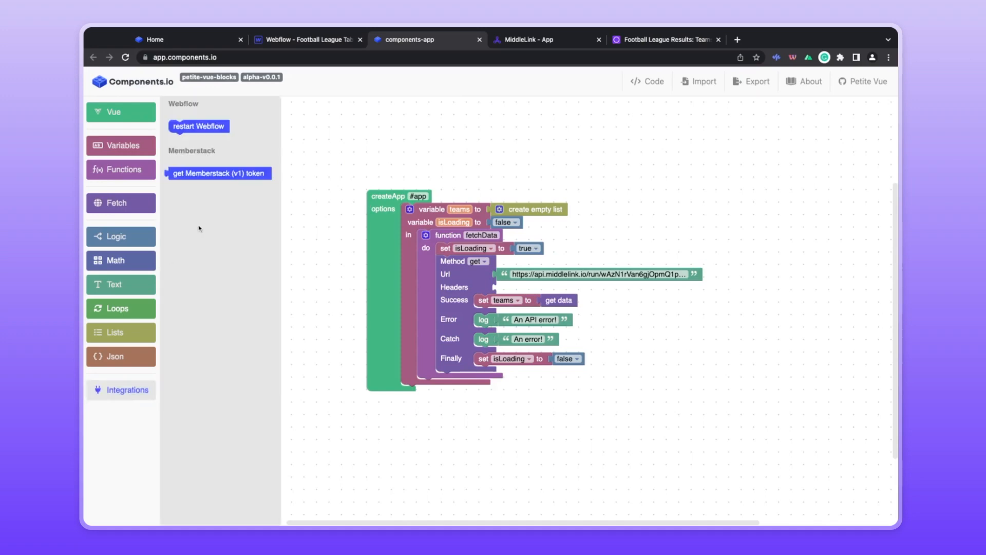
pyautogui.click(181, 124)
pyautogui.moveTo(177, 127); pyautogui.dragTo(488, 375)
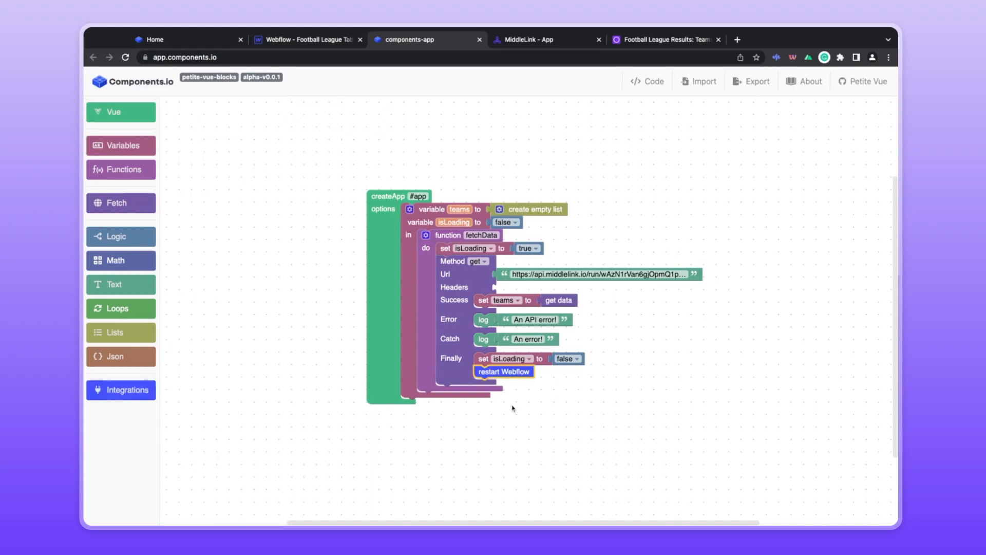
pyautogui.click(515, 427)
pyautogui.click(506, 371)
pyautogui.press('Delete')
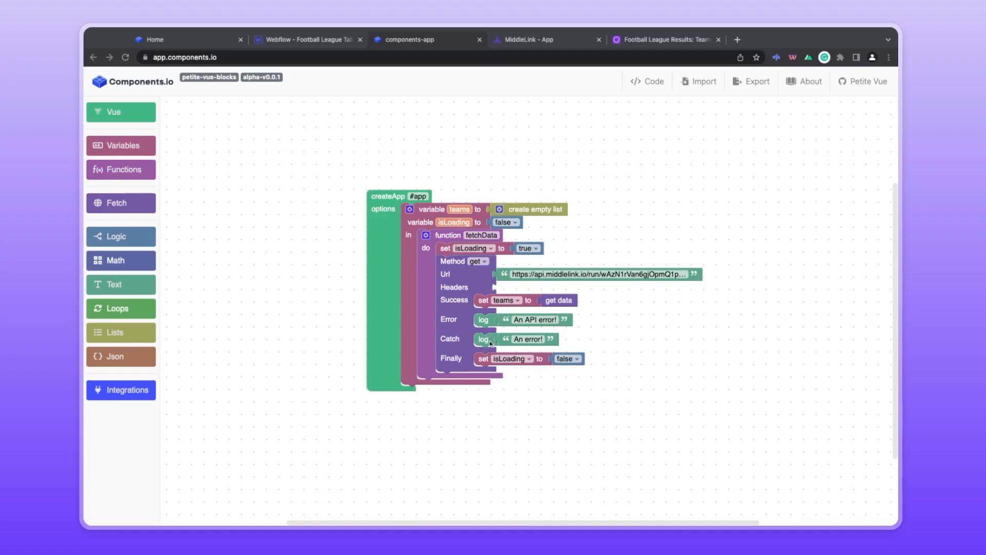
# Review the app's generated code and copy the whole snippet
pyautogui.click(644, 83)
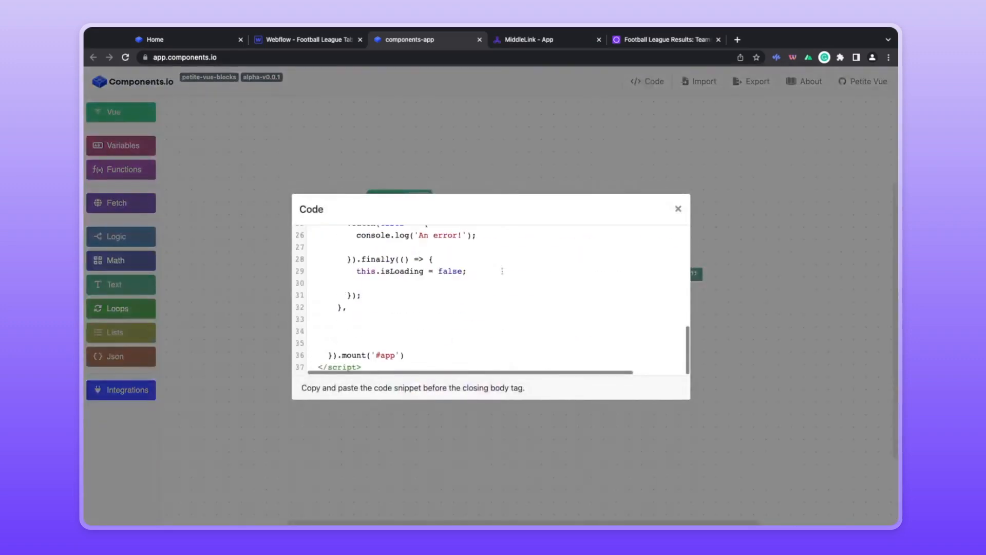
pyautogui.scroll(6, 502, 270)
pyautogui.click(502, 271)
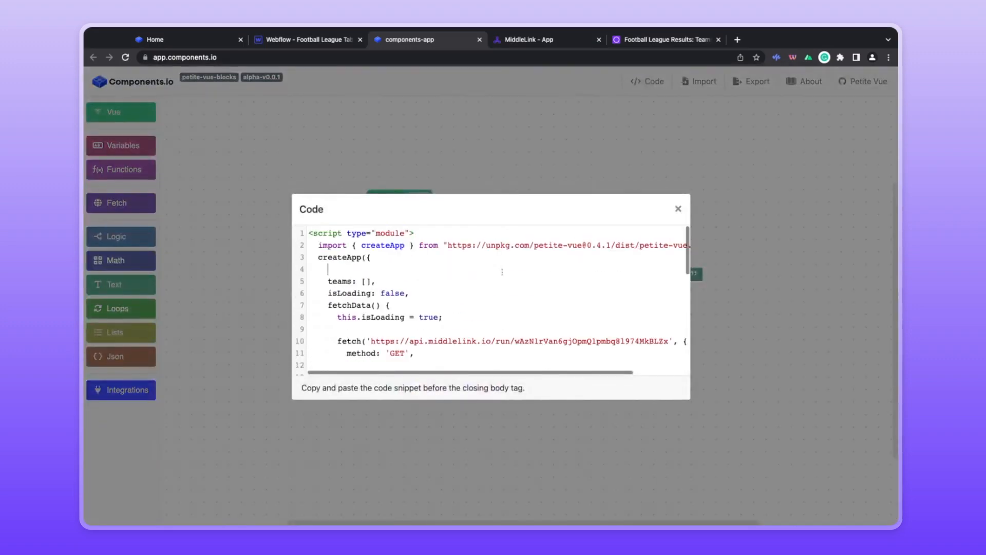
pyautogui.press('super+a')
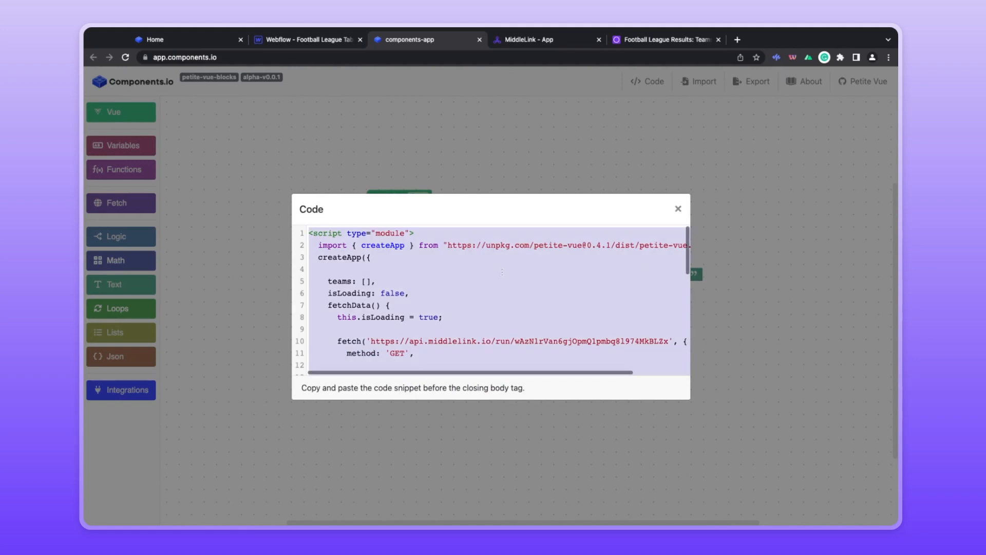
pyautogui.click(677, 208)
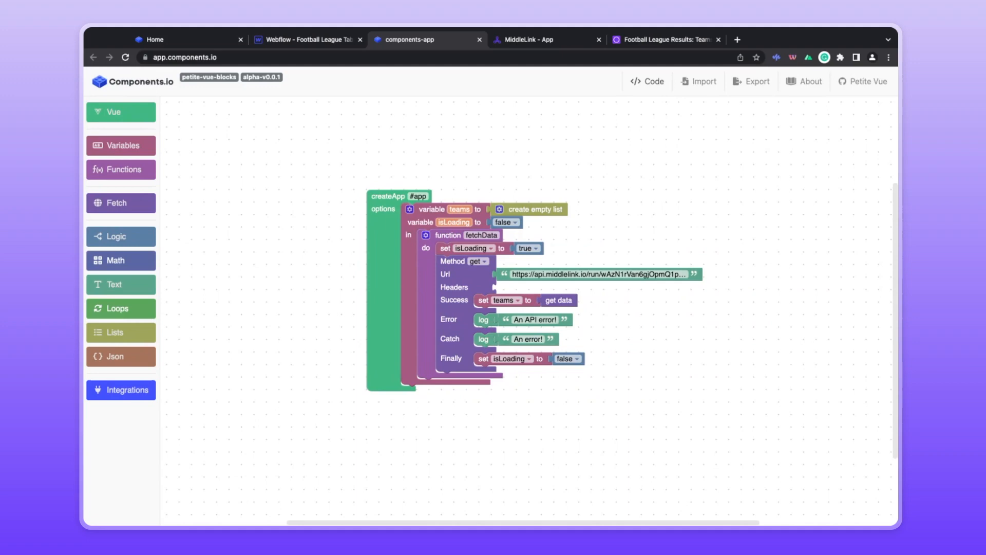
pyautogui.click(648, 81)
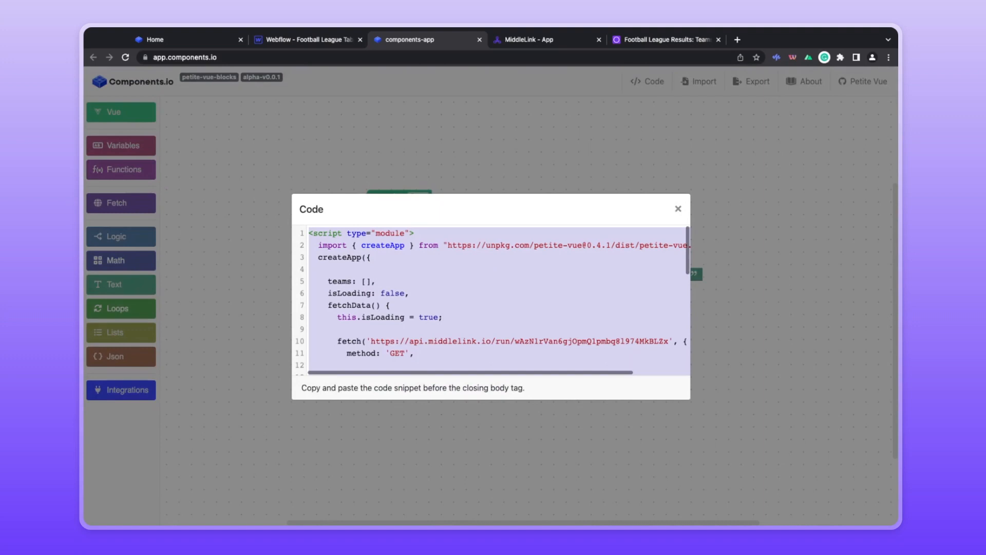
pyautogui.click(678, 208)
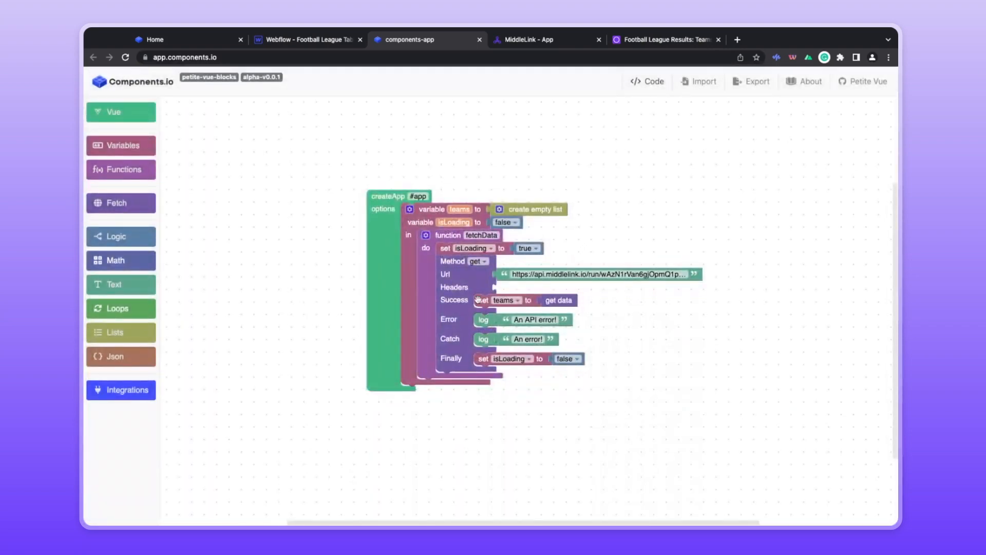
# Switch to Webflow and paste the snippet into the Home page's custom code before the closing body tag, outdented one level
pyautogui.click(325, 39)
pyautogui.click(90, 153)
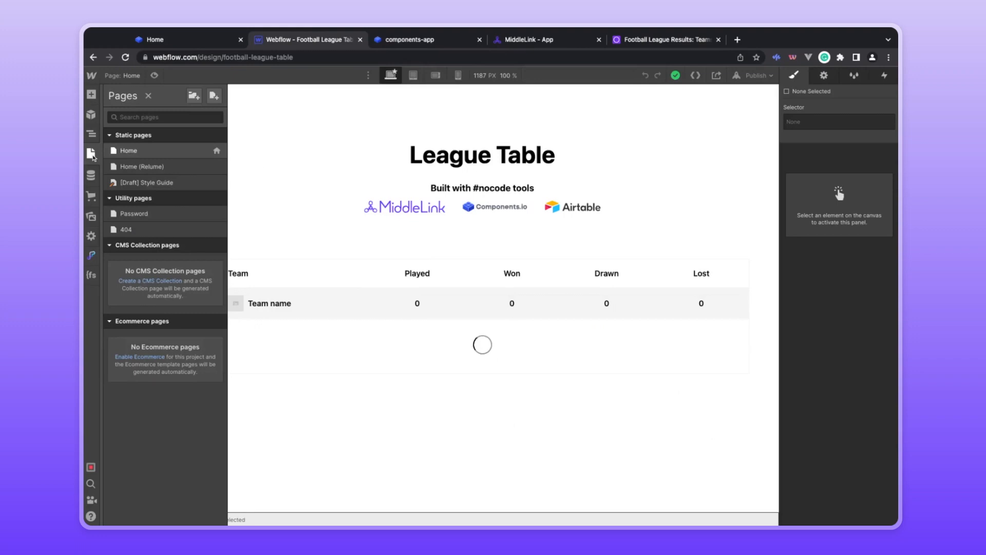
pyautogui.click(217, 150)
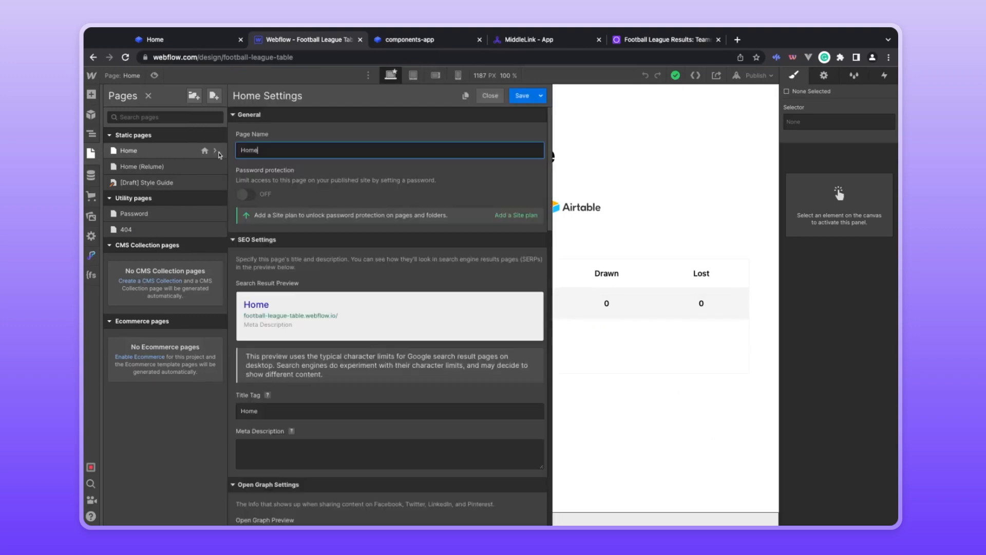
pyautogui.scroll(-15, 358, 254)
pyautogui.click(334, 331)
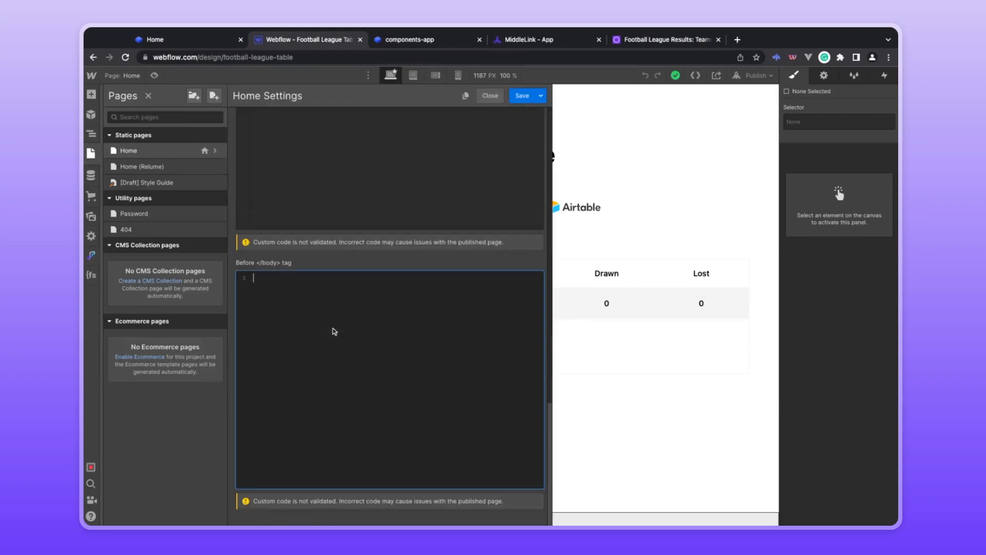
pyautogui.press('super+v')
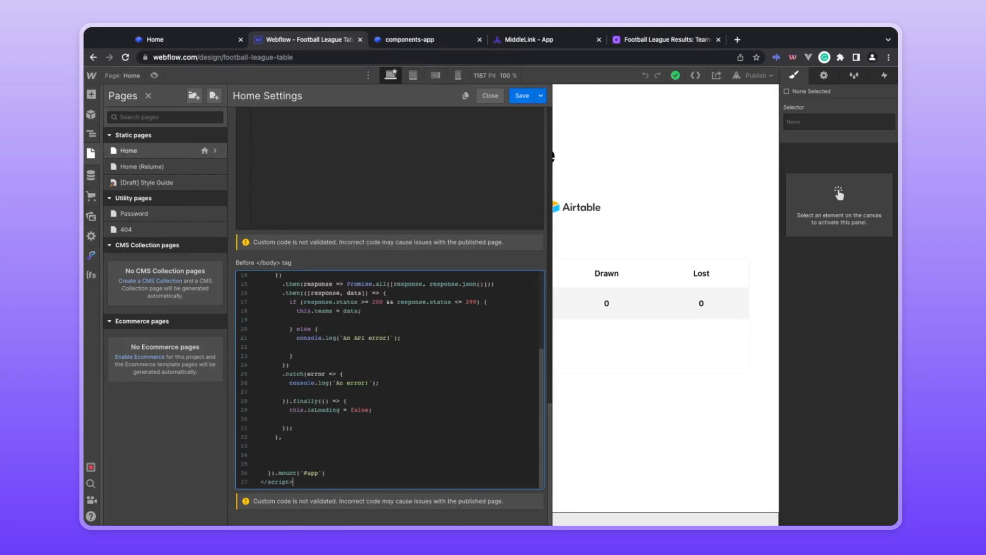
pyautogui.press('super+a')
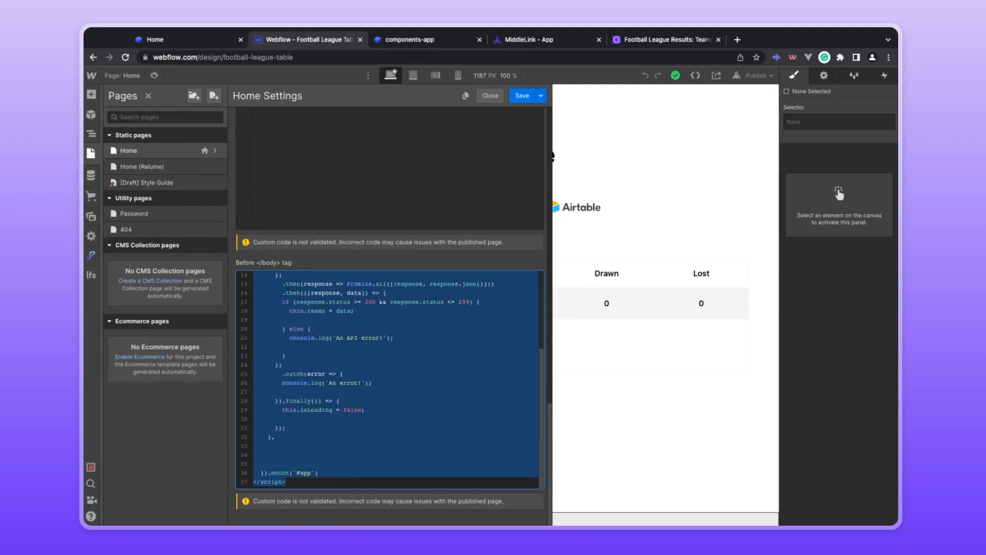
pyautogui.scroll(5, 391, 380)
pyautogui.click(290, 382)
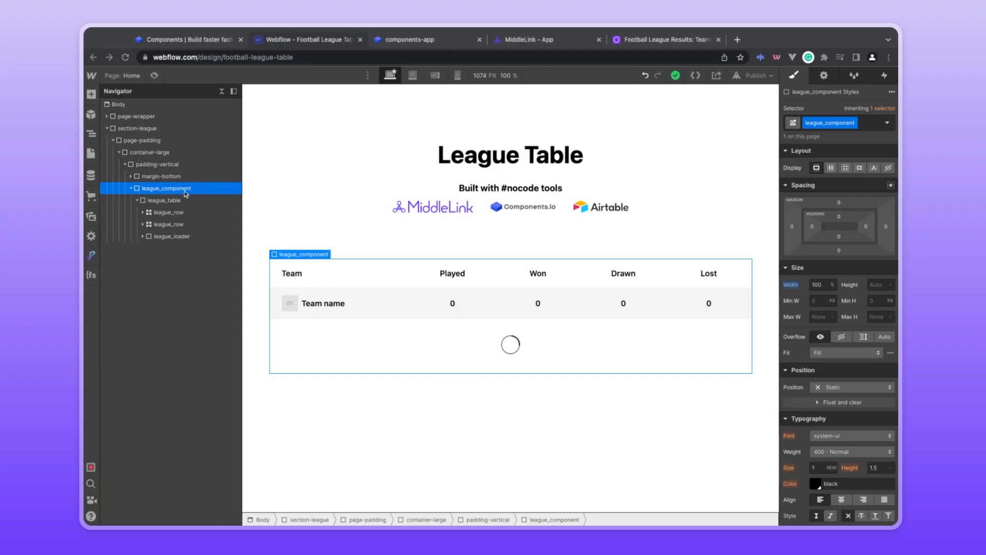
# Check the createApp block's target selector in Components.io and return to the league table page in Webflow
pyautogui.click(131, 189)
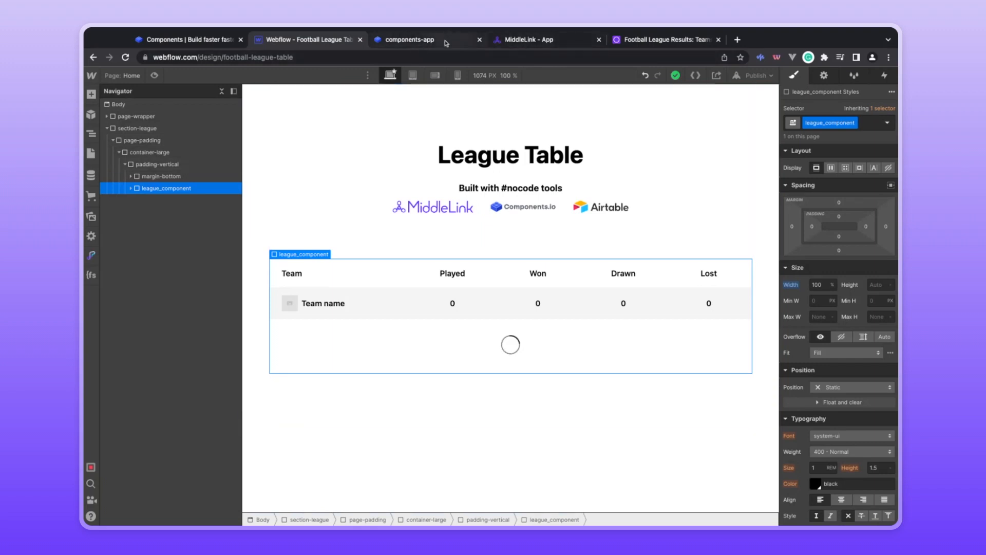
pyautogui.click(424, 39)
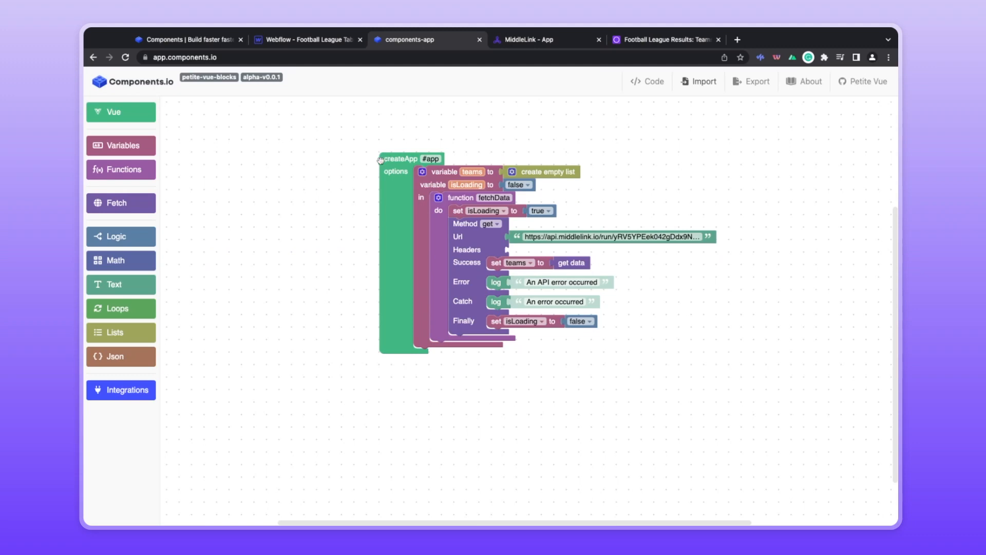
pyautogui.click(424, 160)
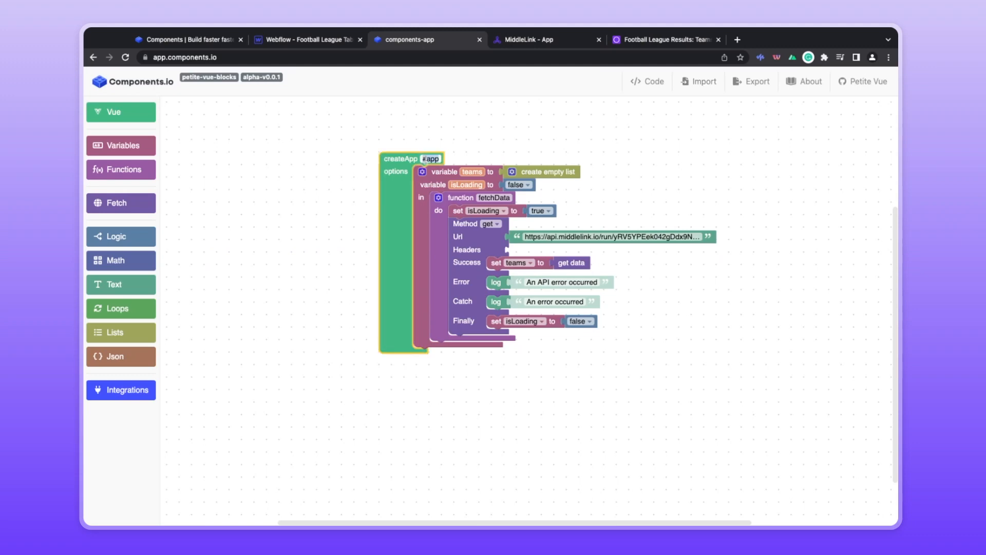
pyautogui.click(424, 159)
pyautogui.click(328, 39)
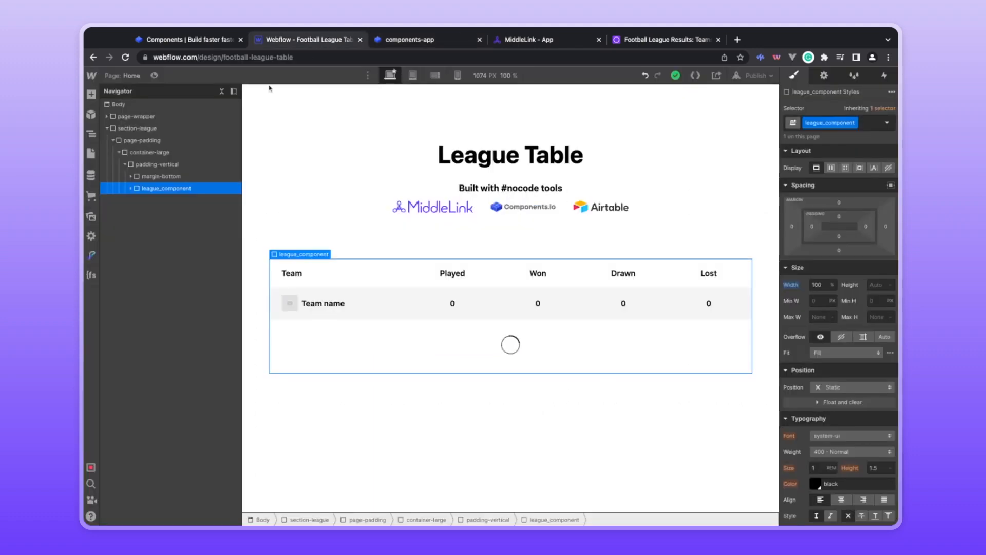
# Add a Div Block inside padding-vertical and nest league_component inside it
pyautogui.click(165, 166)
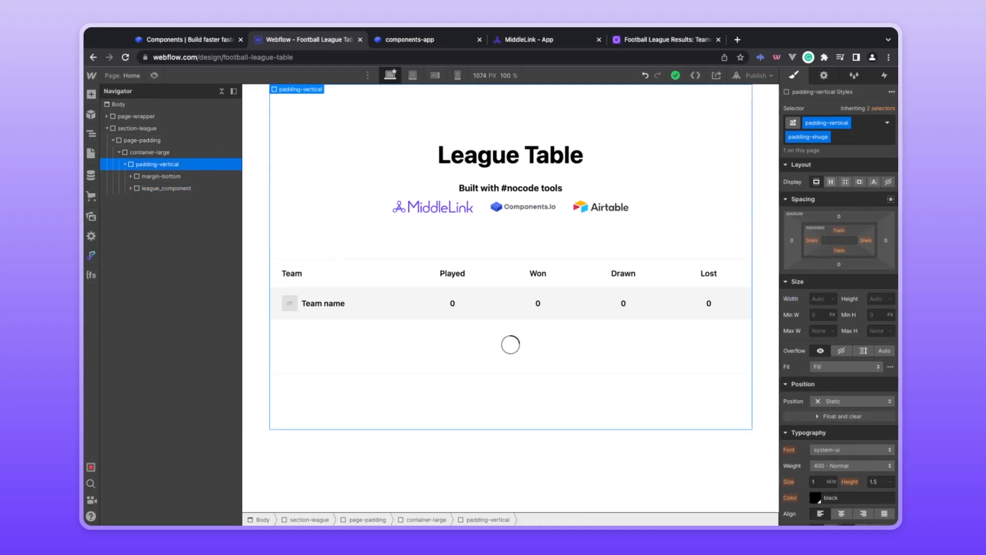
pyautogui.hotkey('ctrl', 'k')
pyautogui.write('div')
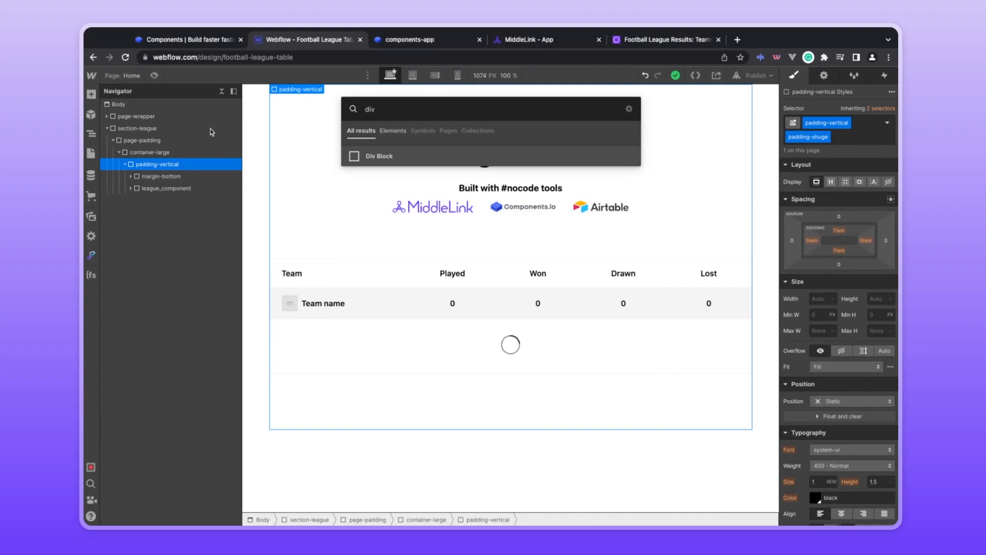
pyautogui.click(418, 160)
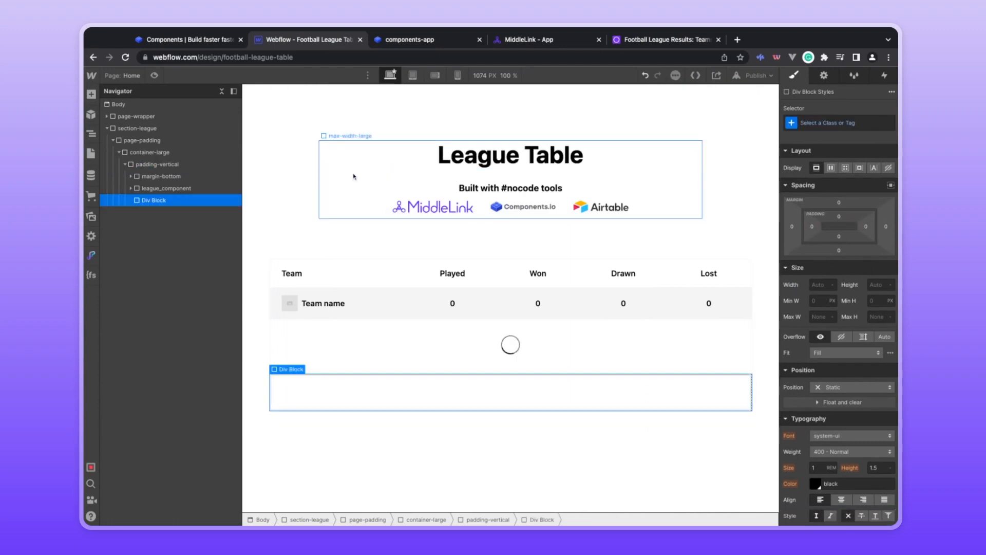
pyautogui.moveTo(159, 204); pyautogui.dragTo(156, 190)
pyautogui.click(153, 201)
pyautogui.click(155, 188)
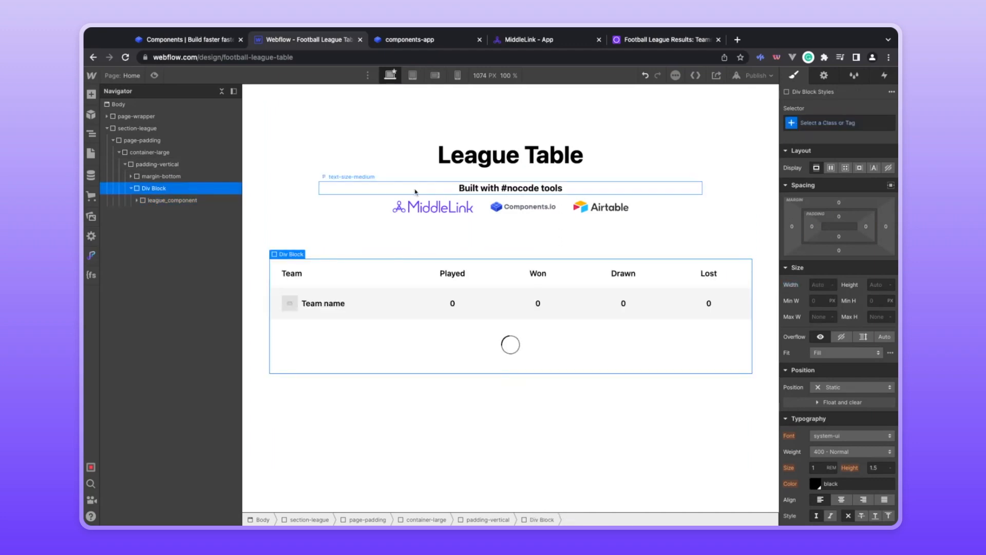
# Create the class APP on the Div Block that wraps league_component
pyautogui.click(832, 122)
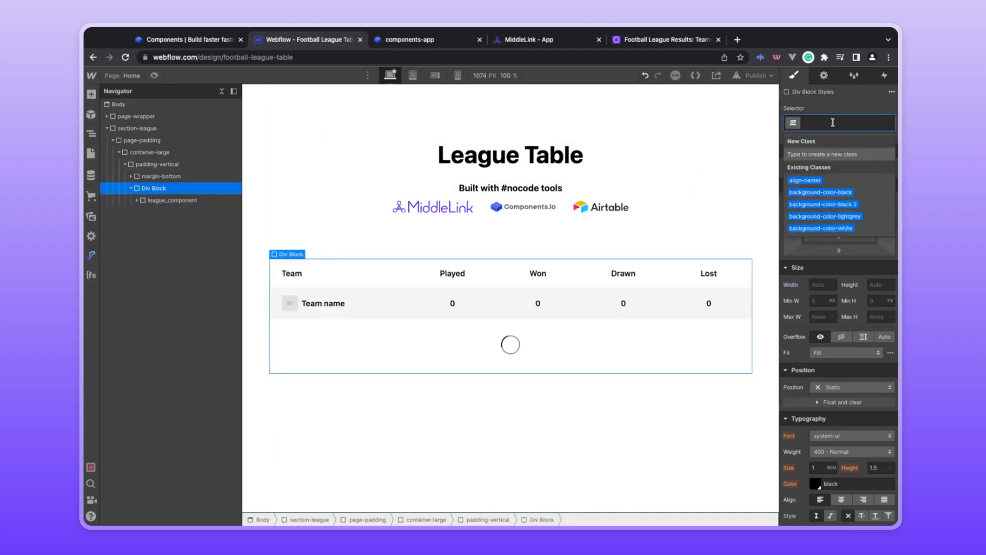
pyautogui.write('APP')
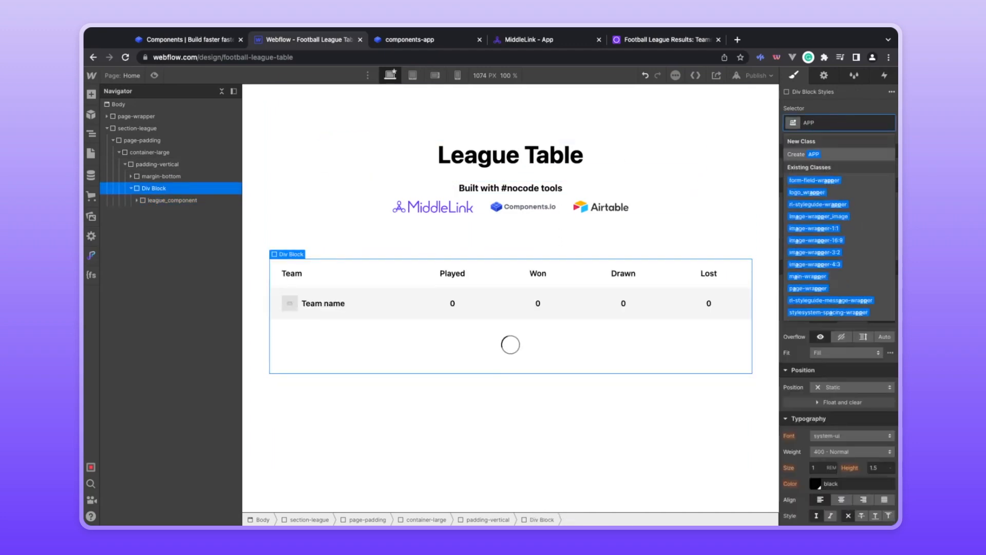
pyautogui.click(867, 154)
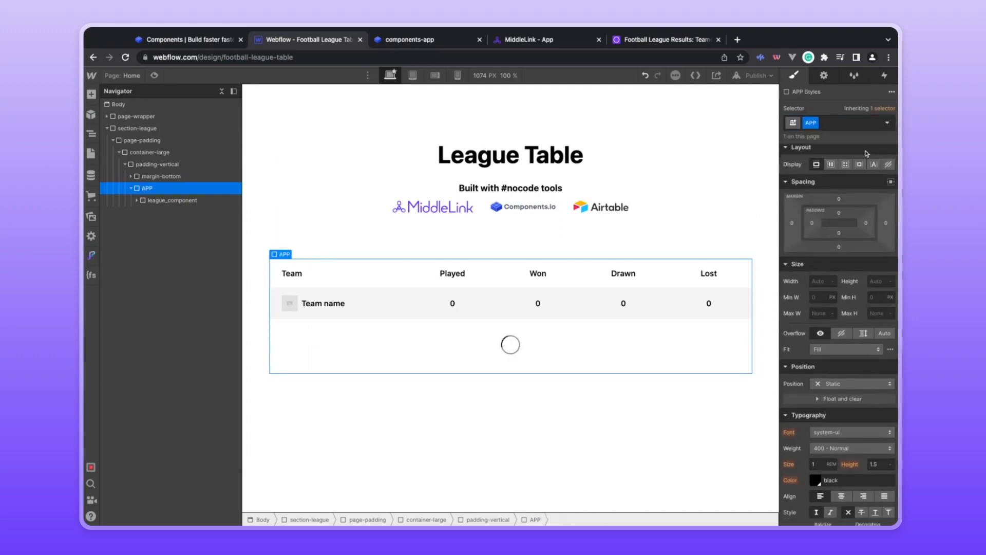
# Set the ID of the APP Div Block to app
pyautogui.click(823, 76)
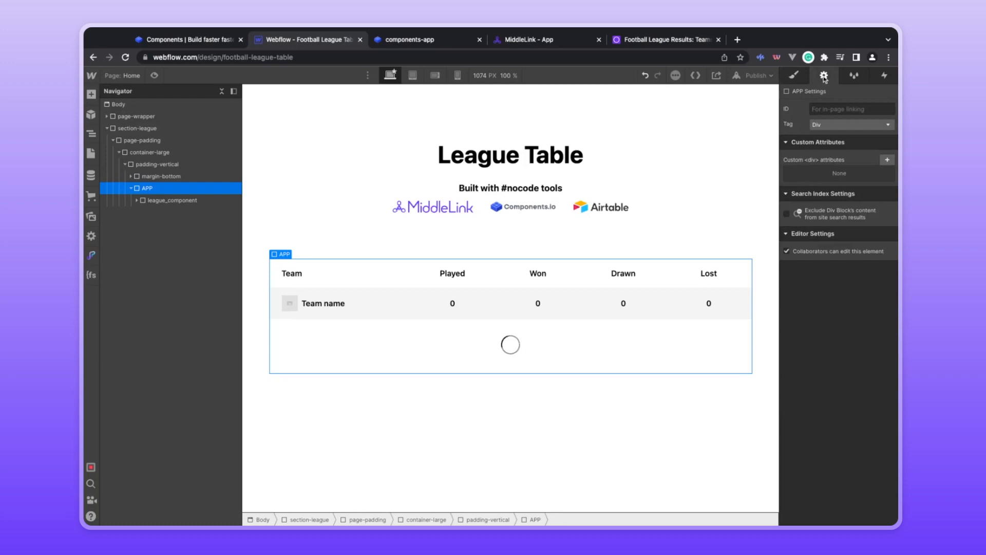
pyautogui.click(826, 109)
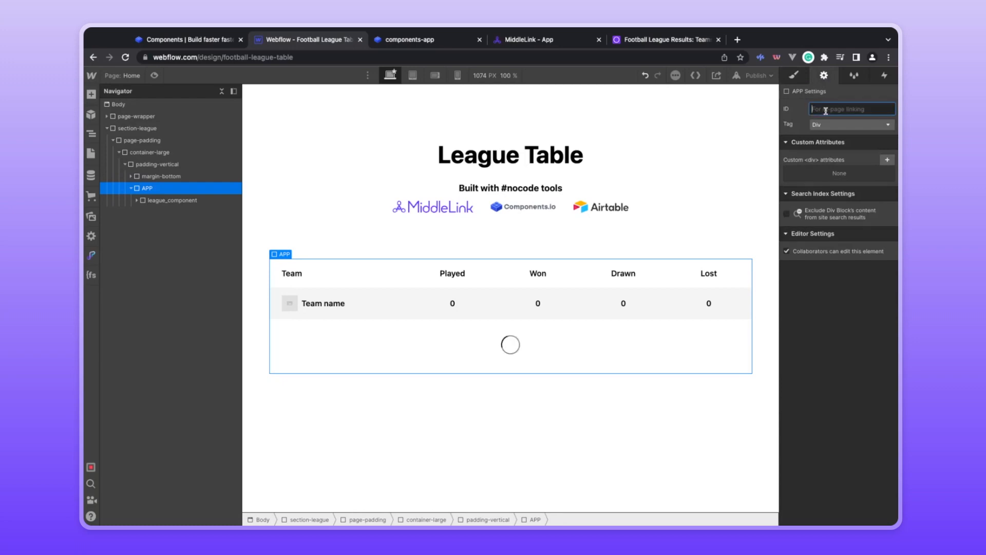
pyautogui.write('app')
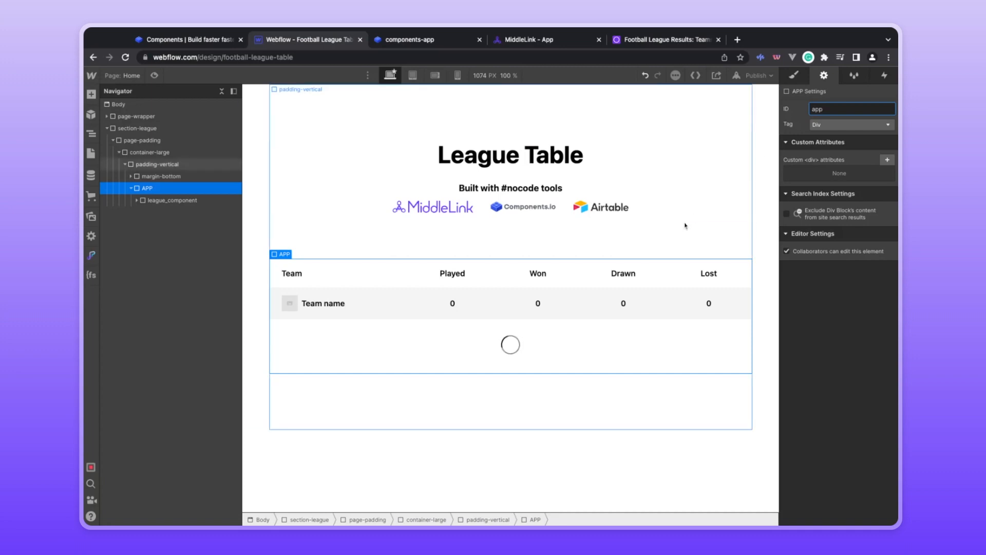
# Add a custom attribute named v-scope with the value {} to APP, checking the createApp block in Components.io along the way
pyautogui.click(886, 160)
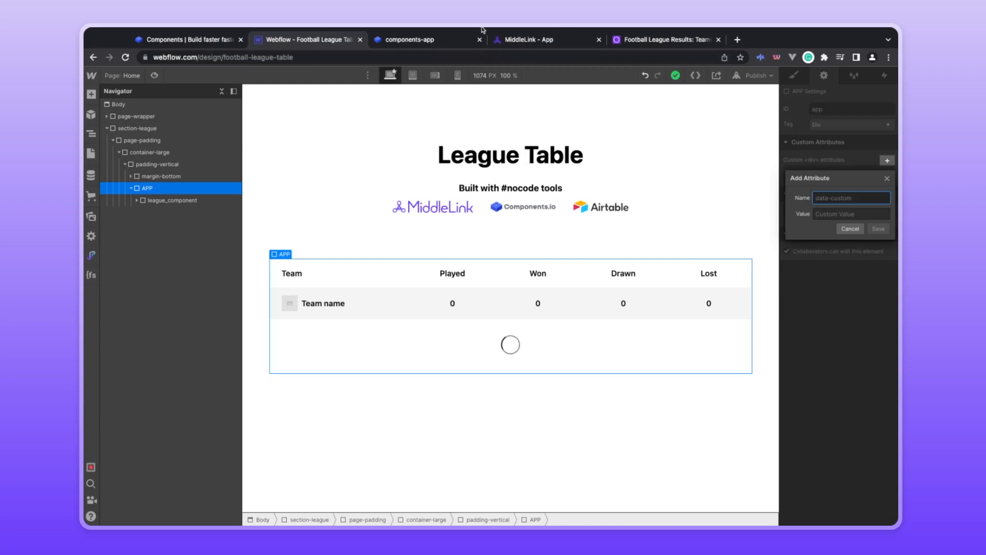
pyautogui.click(449, 38)
pyautogui.click(110, 112)
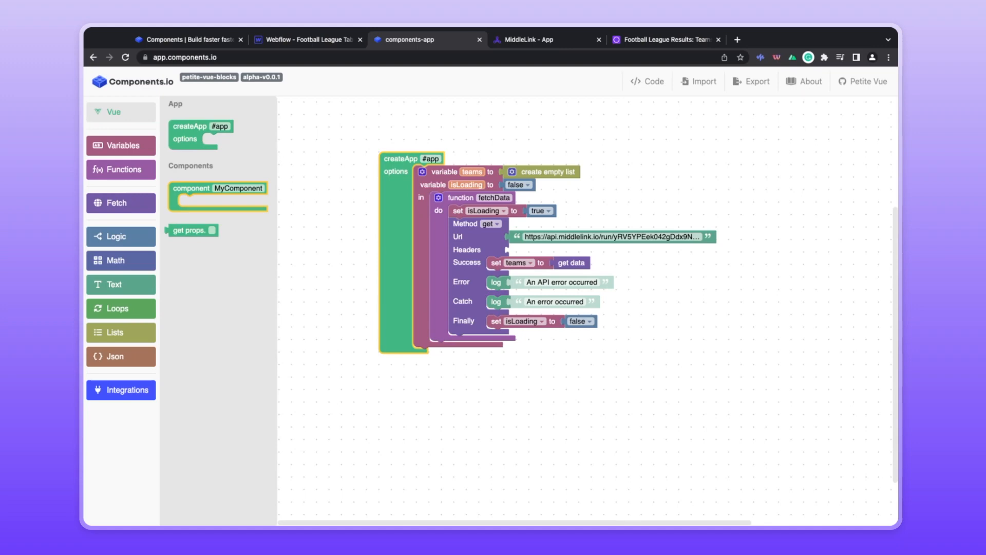
pyautogui.click(288, 138)
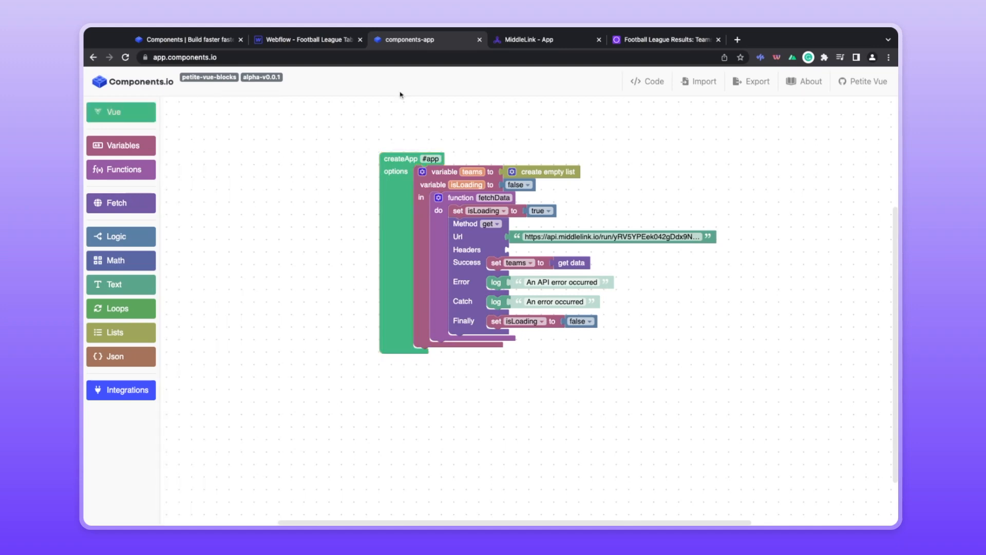
pyautogui.click(336, 40)
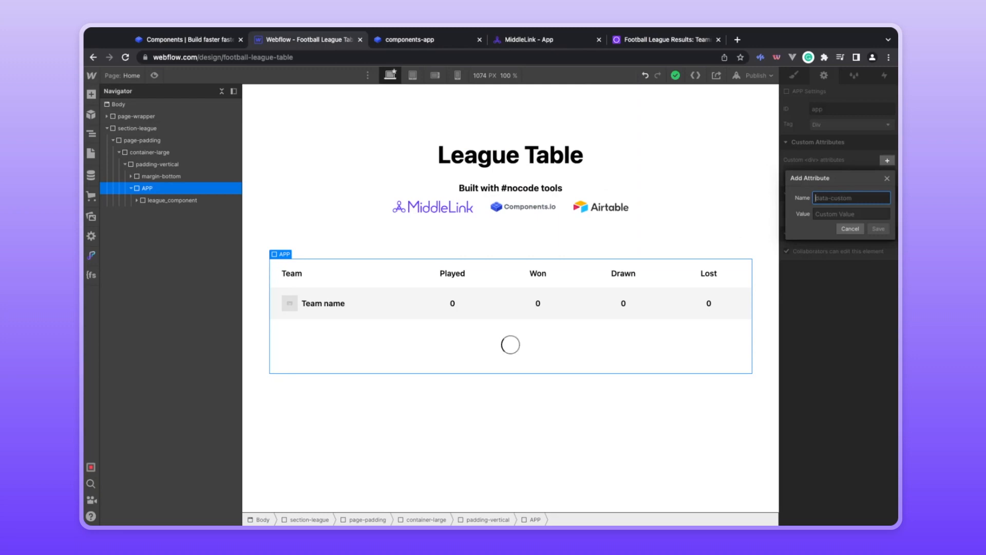
pyautogui.write('v-scope')
pyautogui.click(848, 216)
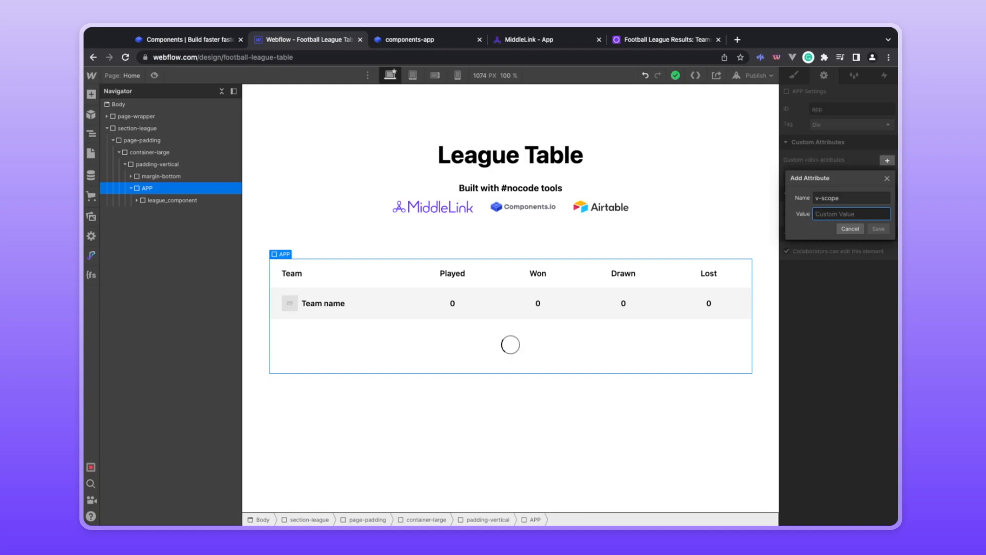
pyautogui.write('{}')
pyautogui.click(884, 231)
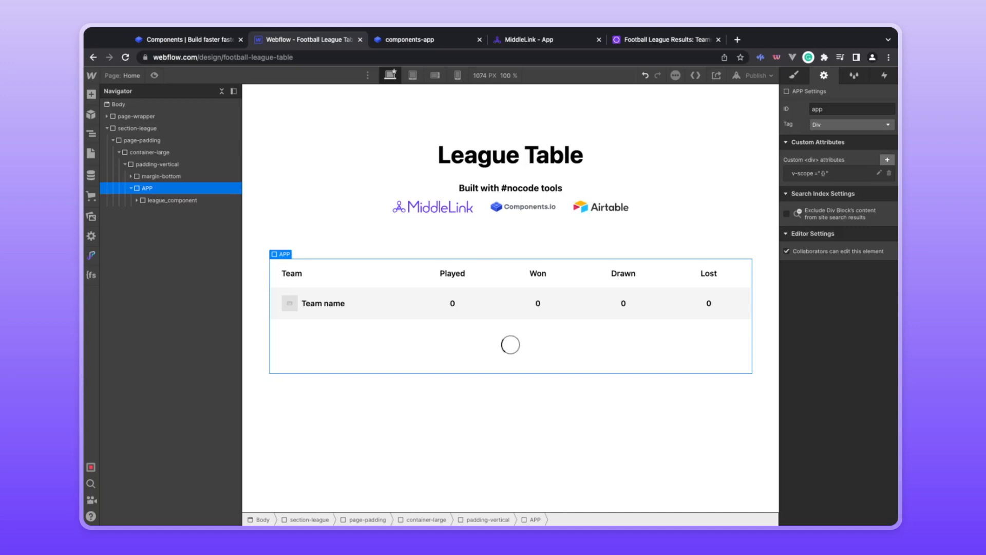
# Check the fetch function's name in Components.io and add the custom attribute v-on:vue:mounted with value fetchData() to APP in Webflow
pyautogui.click(405, 41)
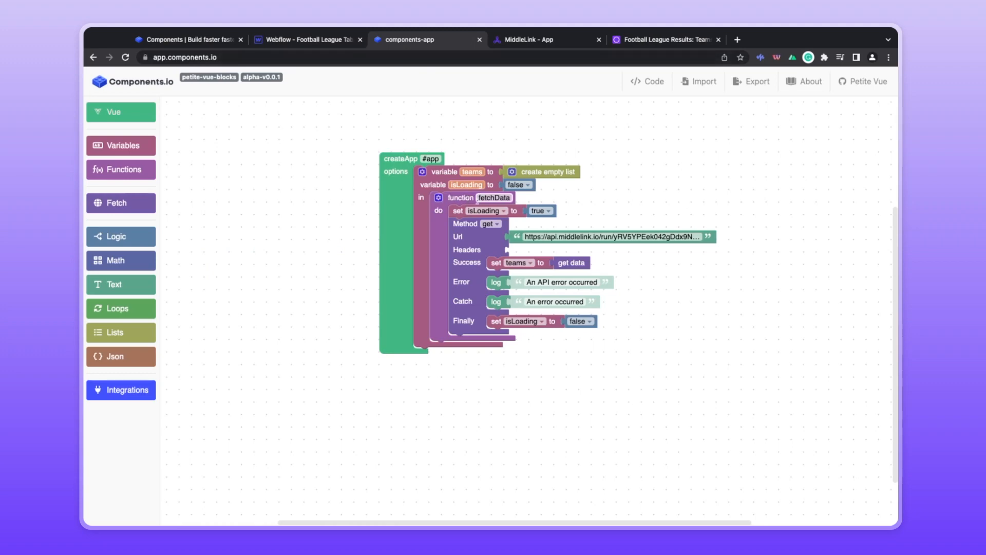
pyautogui.click(480, 200)
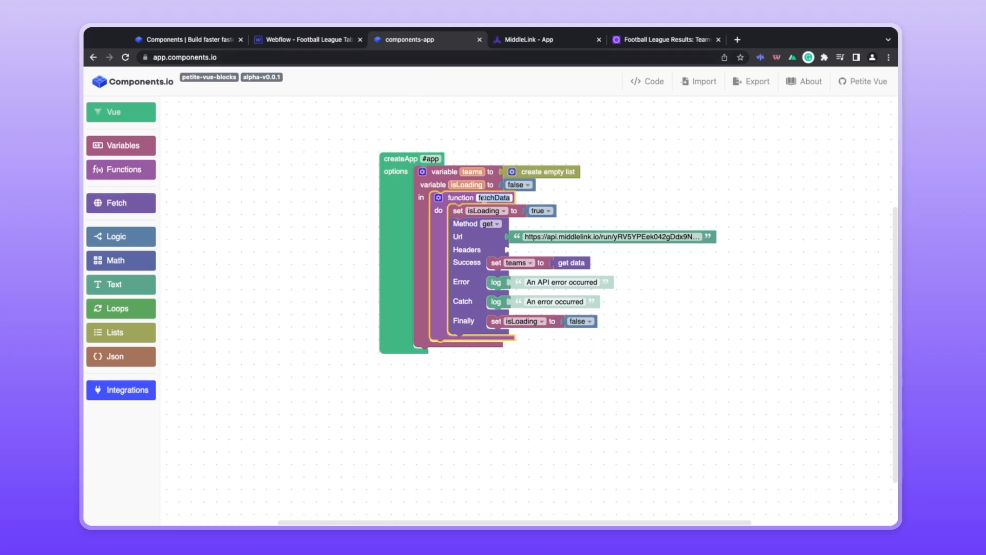
pyautogui.click(308, 39)
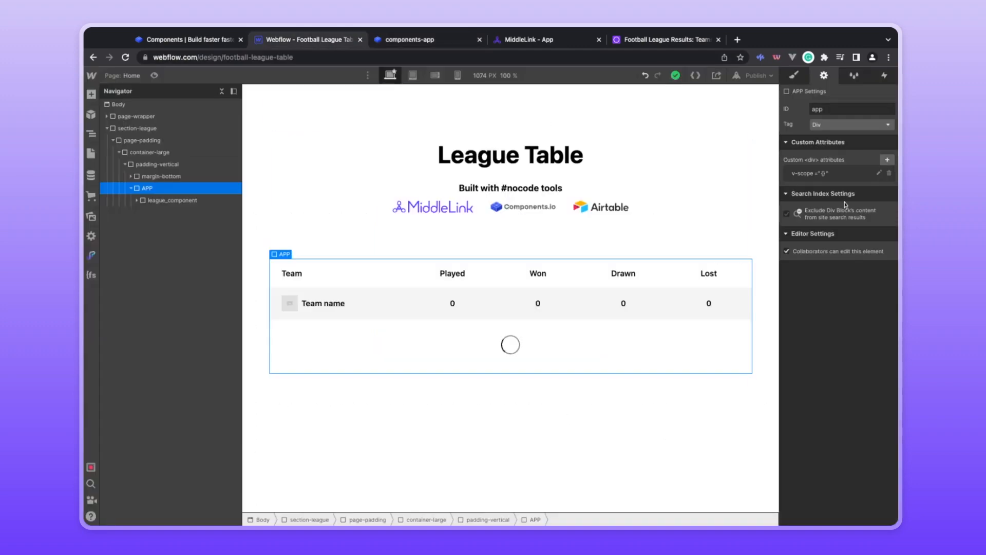
pyautogui.click(887, 160)
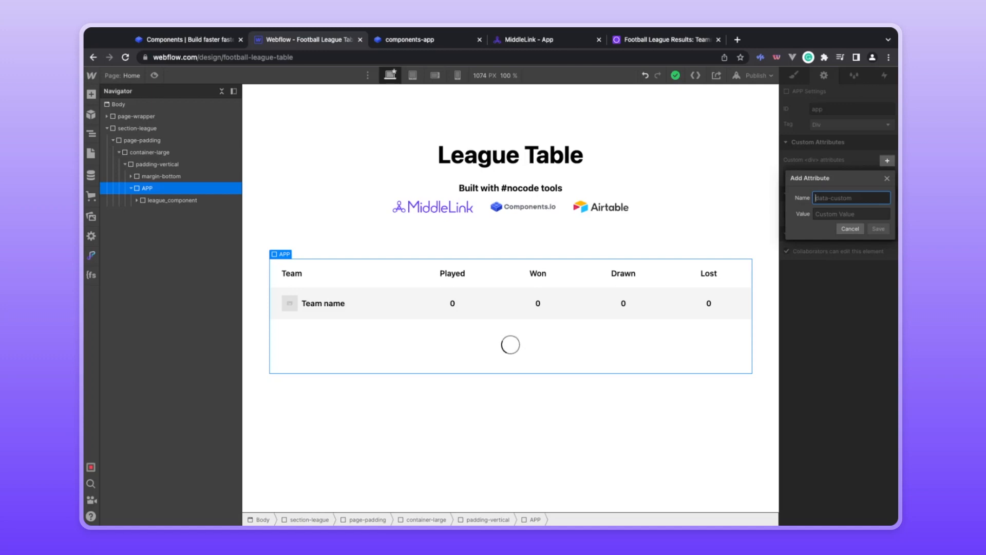
pyautogui.write('v-on:')
pyautogui.write('vue:mounted')
pyautogui.click(861, 214)
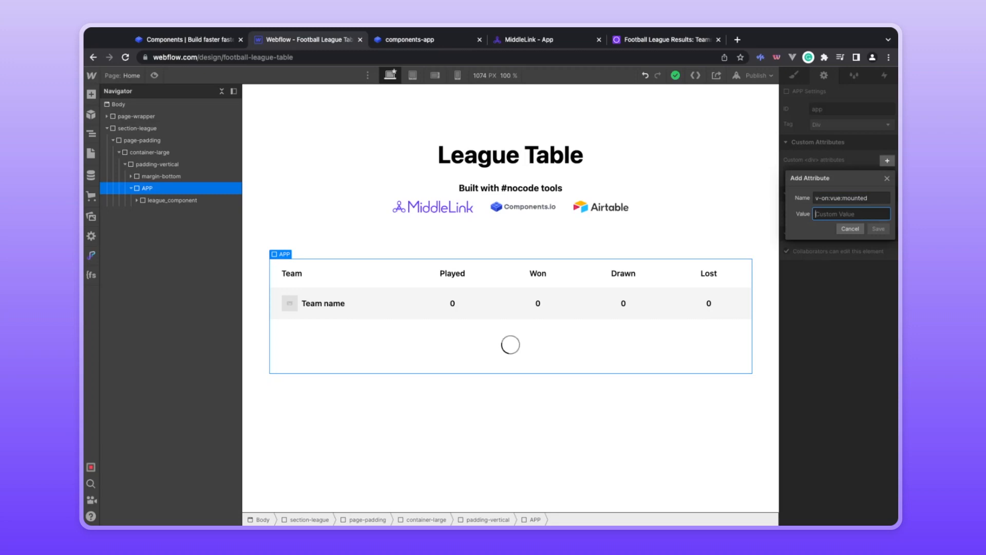
pyautogui.write('fetchData')
pyautogui.write('()')
pyautogui.click(878, 229)
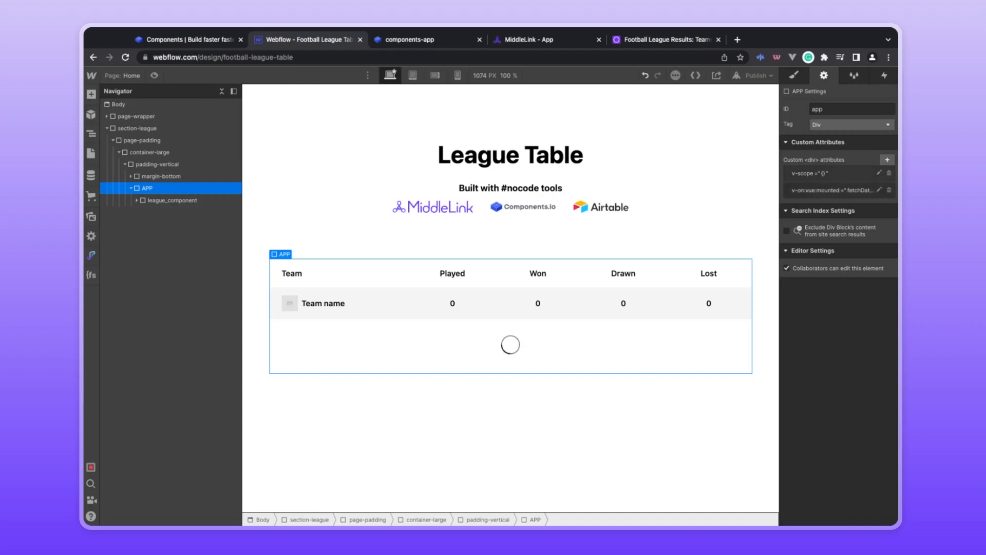
# Expand league_component and enter a custom attribute v-for with value item in teams for the league_row holding Team name
pyautogui.click(202, 205)
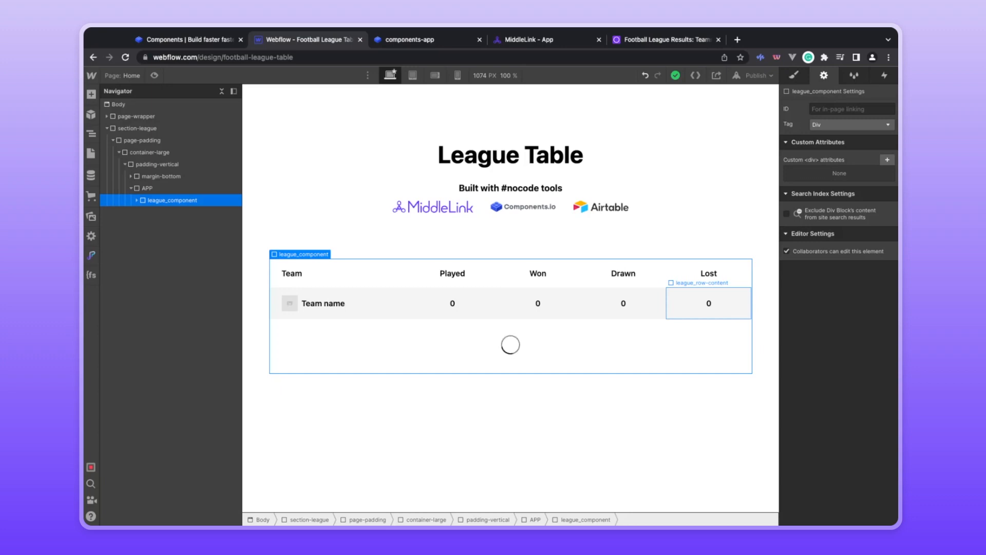
pyautogui.click(137, 200)
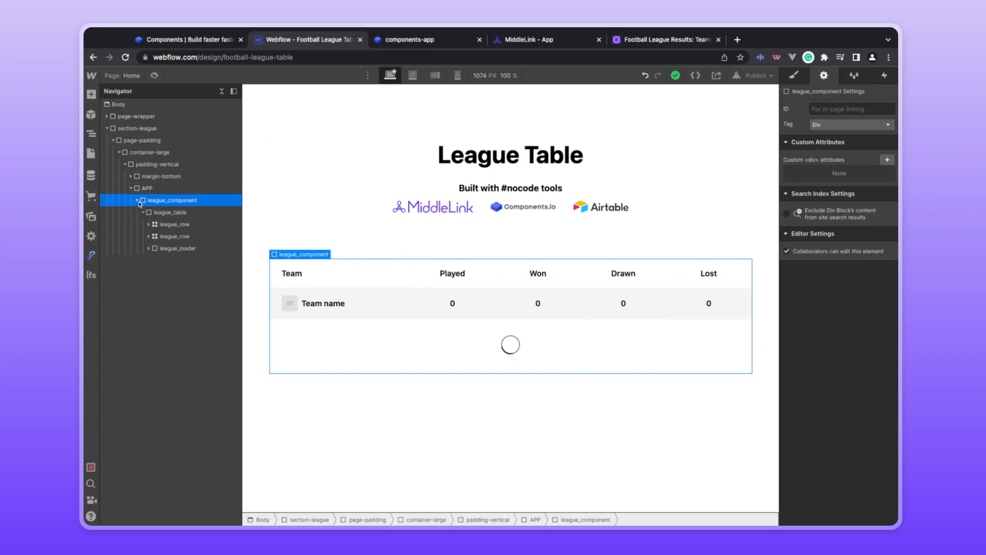
pyautogui.click(174, 212)
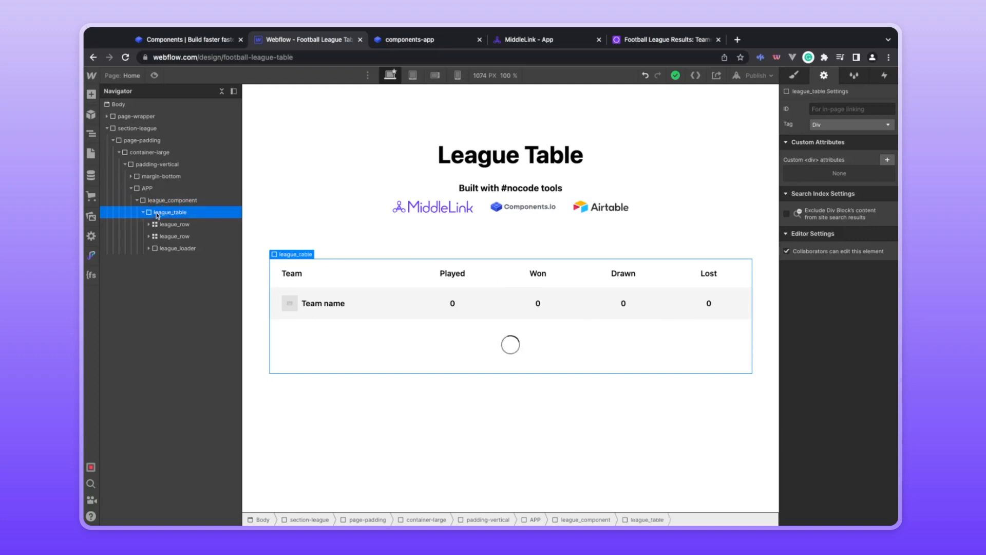
pyautogui.click(181, 226)
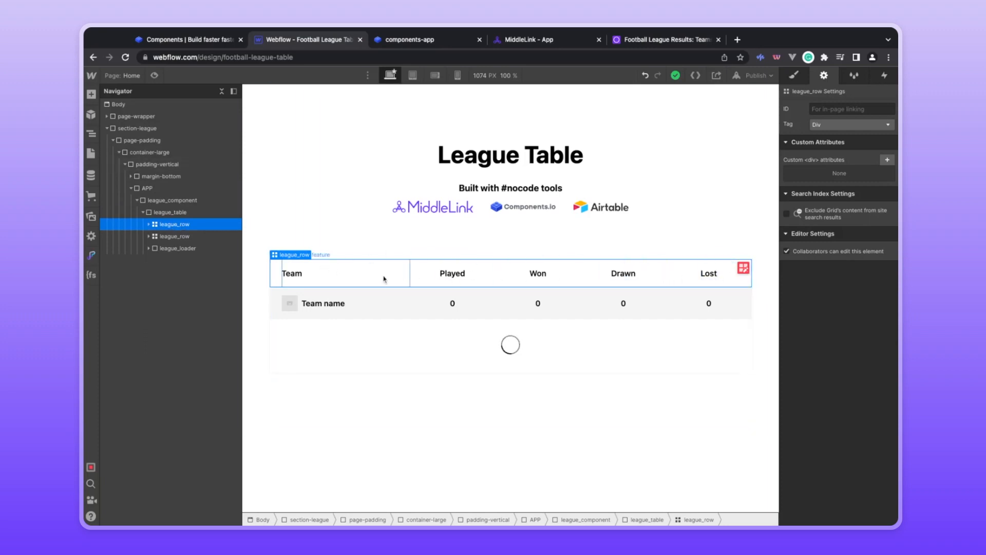
pyautogui.click(175, 237)
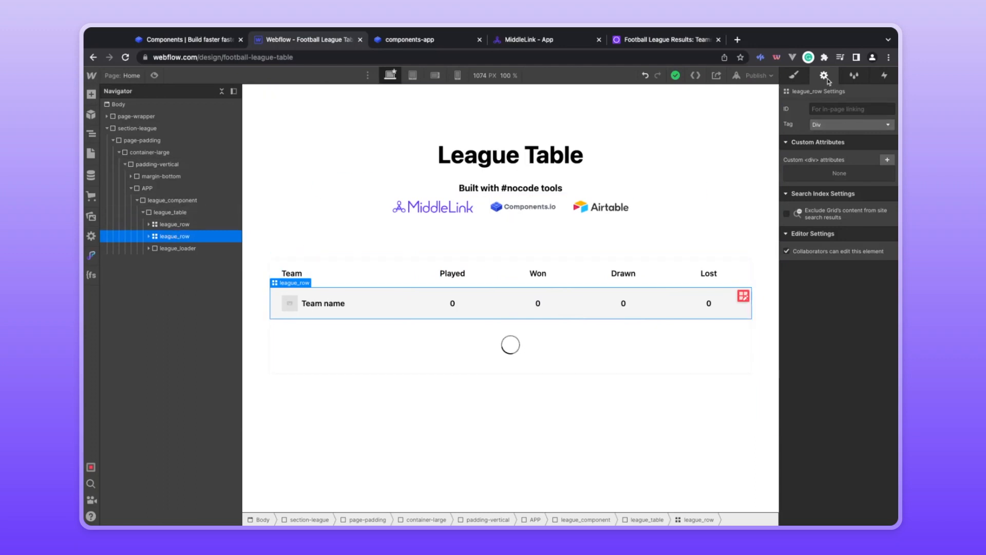
pyautogui.click(886, 160)
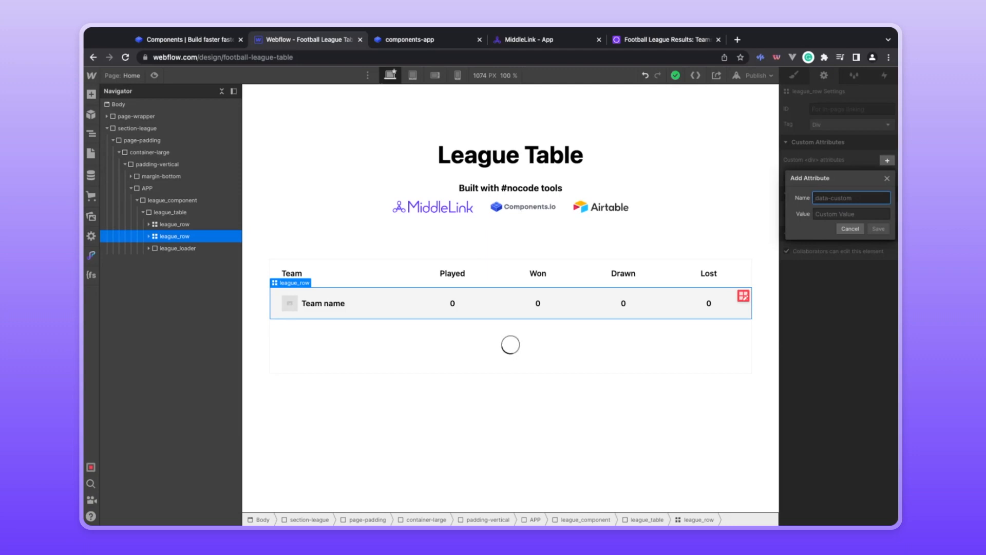
pyautogui.write('v-for')
pyautogui.click(815, 214)
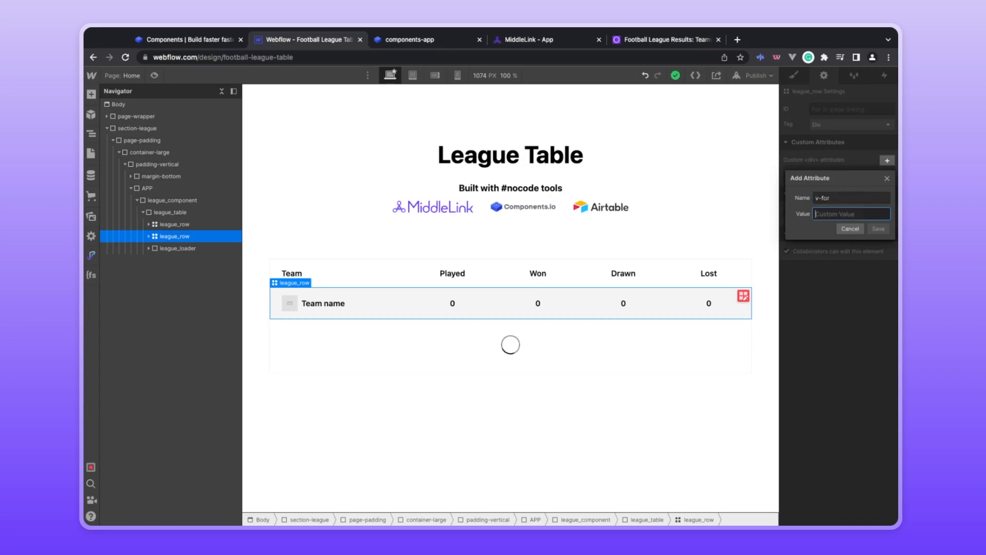
pyautogui.write('item in teams')
pyautogui.hotkey('shift', 'Left')
pyautogui.hotkey('shift', 'Left')
pyautogui.hotkey('shift', 'Left')
pyautogui.hotkey('shift', 'Left')
pyautogui.hotkey('shift', 'Left')
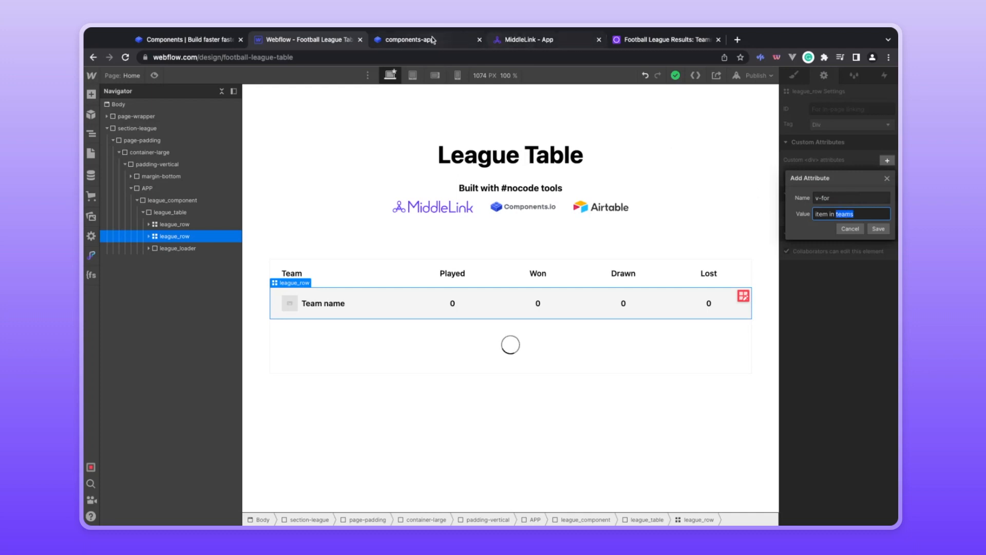
# Check the teams variable in Components.io, return to Webflow and save the v-for attribute on the row
pyautogui.click(410, 40)
pyautogui.click(471, 172)
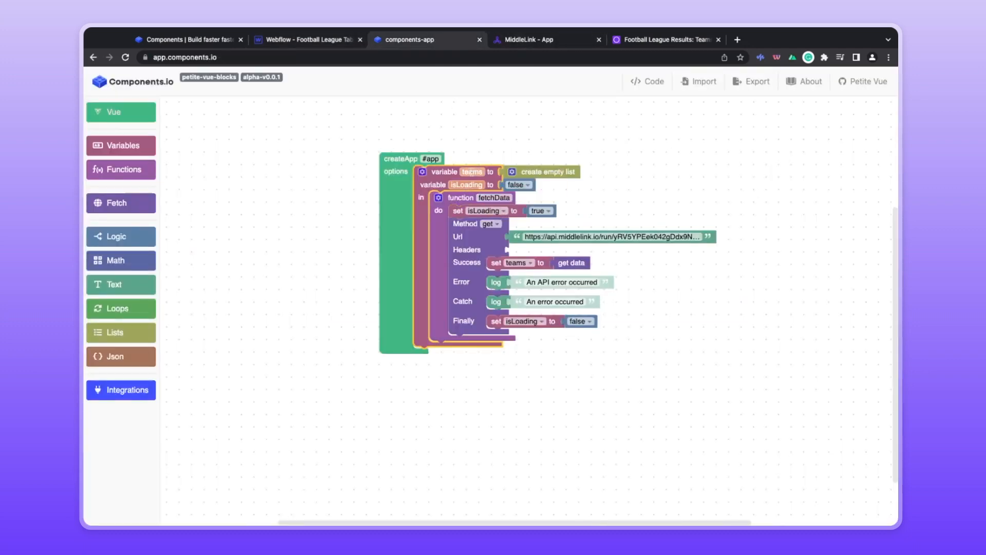
pyautogui.click(335, 40)
pyautogui.doubleClick(817, 212)
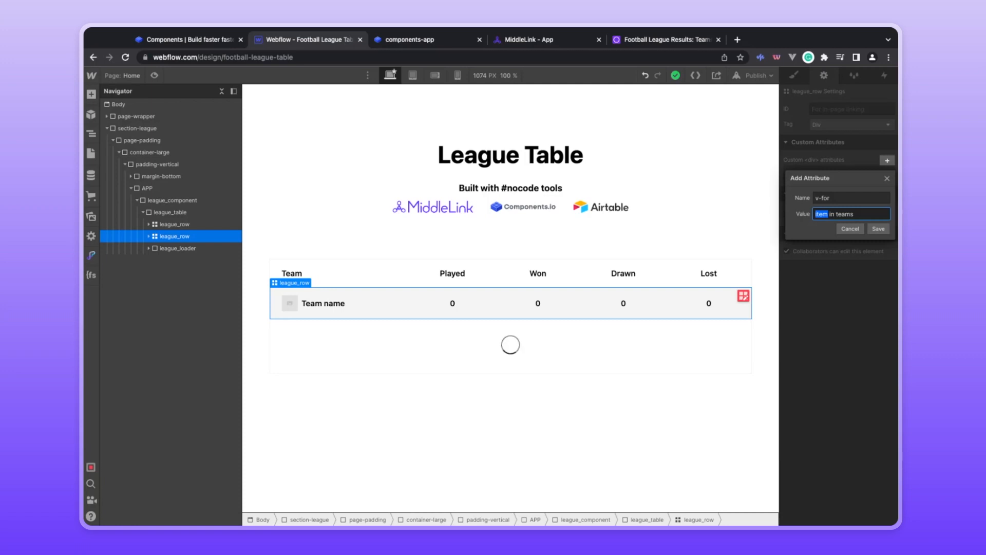
pyautogui.click(878, 229)
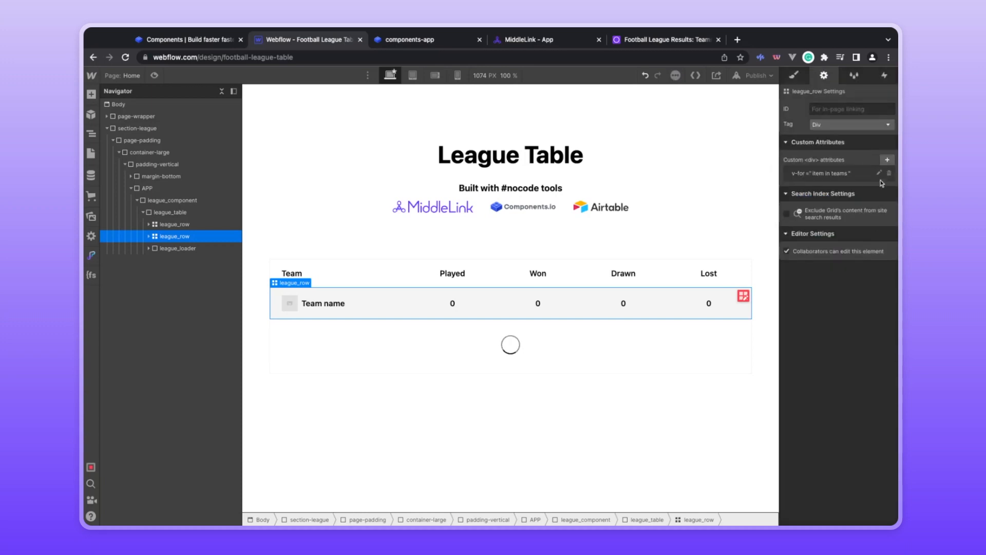
# Begin a second custom attribute named v-bind:key on the same league_row
pyautogui.click(887, 160)
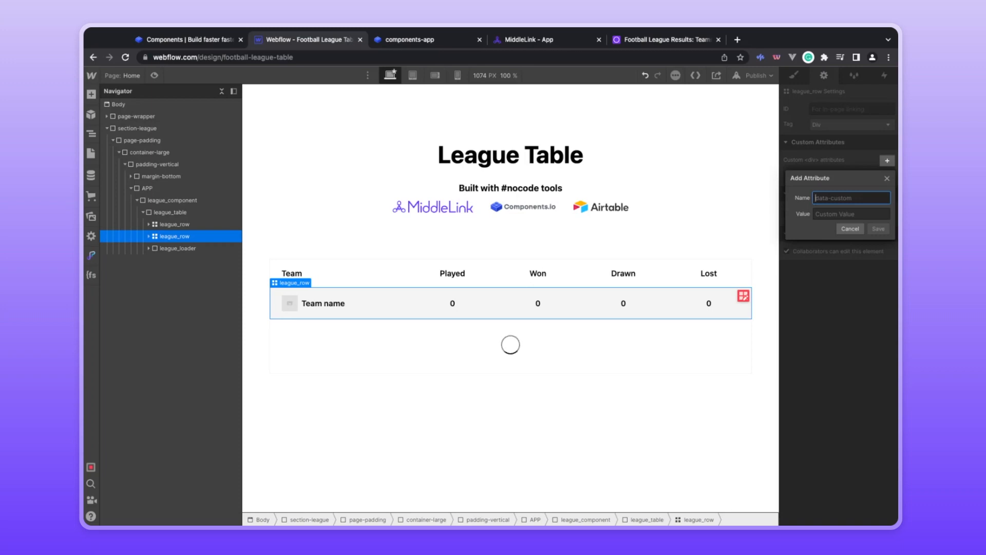
pyautogui.write('v-bind:key')
pyautogui.click(862, 214)
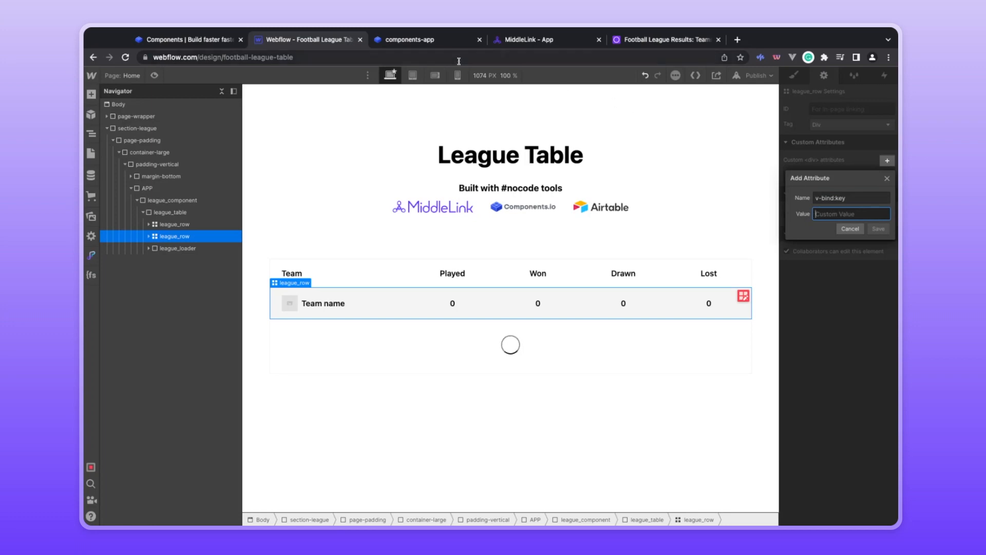
# Switch to MiddleLink and examine the id field in the first record of the Column Rename node's output
pyautogui.click(529, 44)
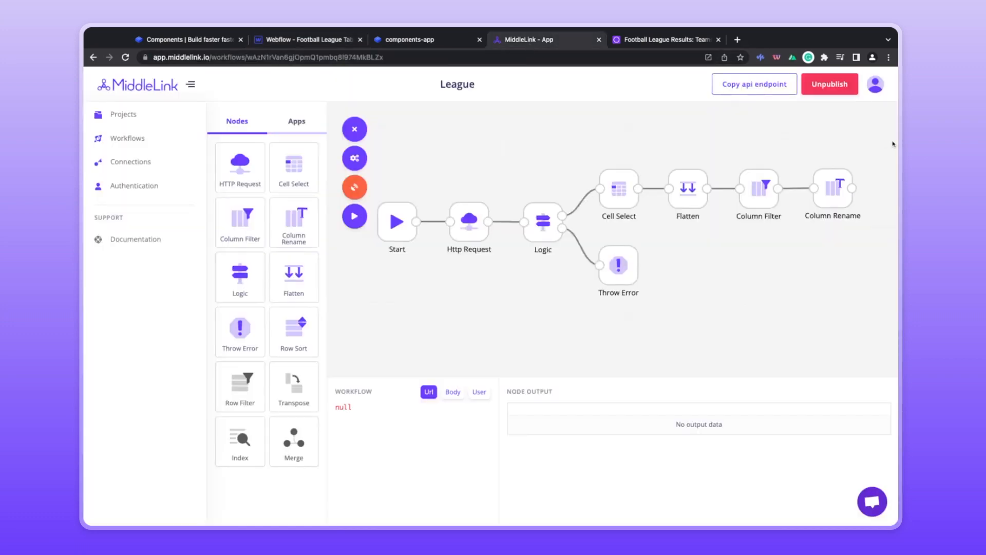
pyautogui.click(829, 186)
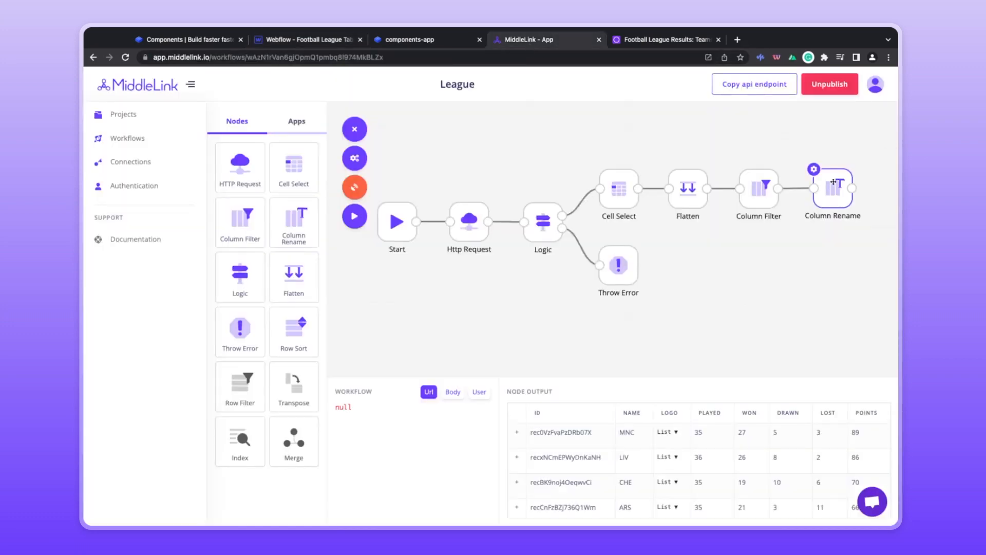
pyautogui.click(517, 434)
pyautogui.scroll(-2, 593, 431)
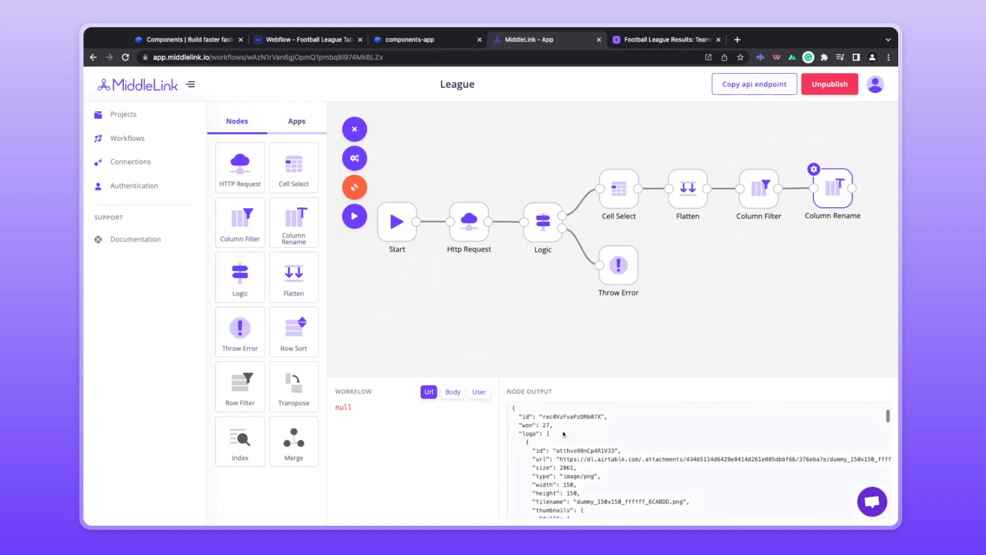
pyautogui.moveTo(518, 419)
pyautogui.mouseDown()
pyautogui.moveTo(608, 414)
pyautogui.moveTo(521, 412)
pyautogui.mouseUp()
pyautogui.scroll(-1, 609, 415)
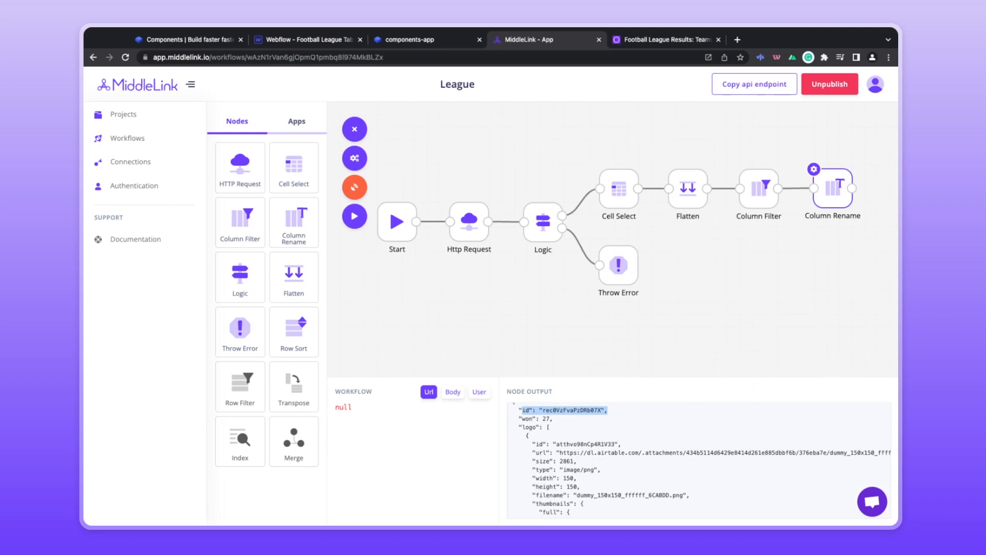
# Return to Webflow, set the v-bind:key attribute's value to item.id and save it
pyautogui.click(308, 40)
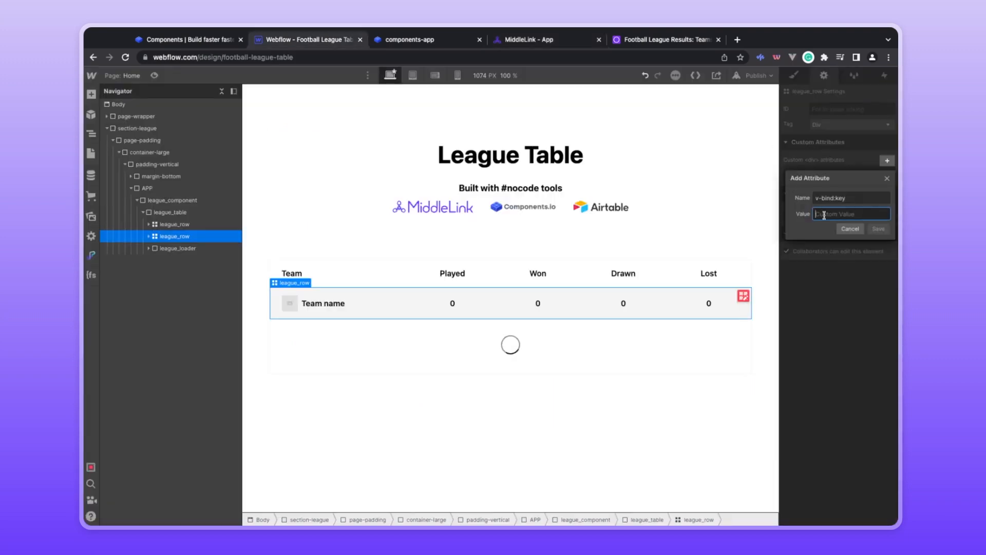
pyautogui.write('item.id')
pyautogui.doubleClick(822, 214)
pyautogui.click(877, 229)
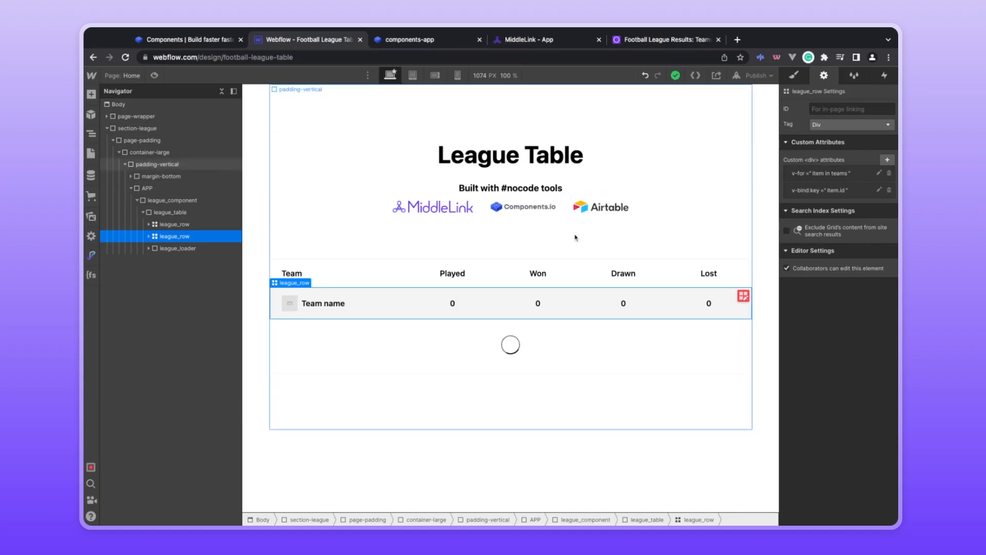
# Select the Team name text block, check the name field in MiddleLink's Column Rename output, and return to Webflow
pyautogui.click(331, 308)
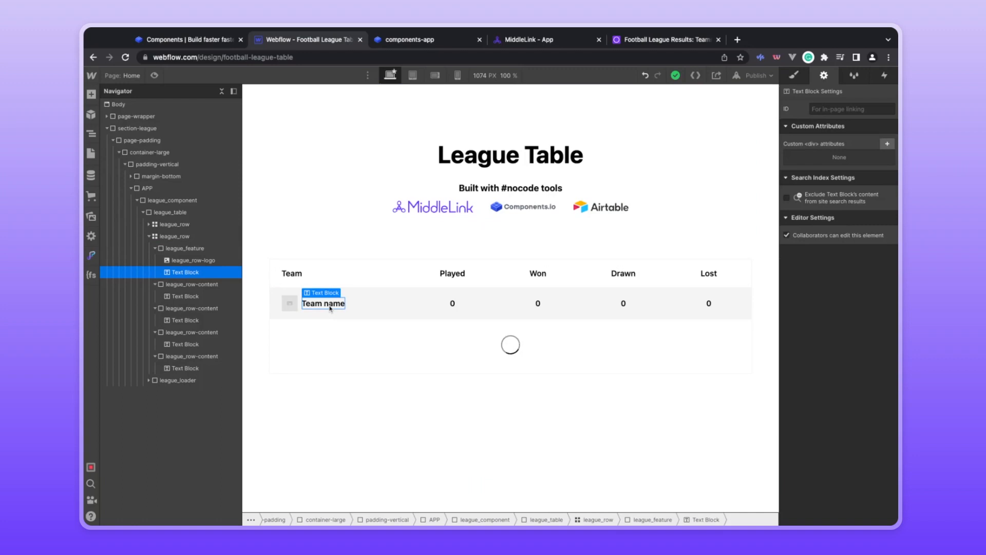
pyautogui.click(529, 39)
pyautogui.scroll(-10, 608, 478)
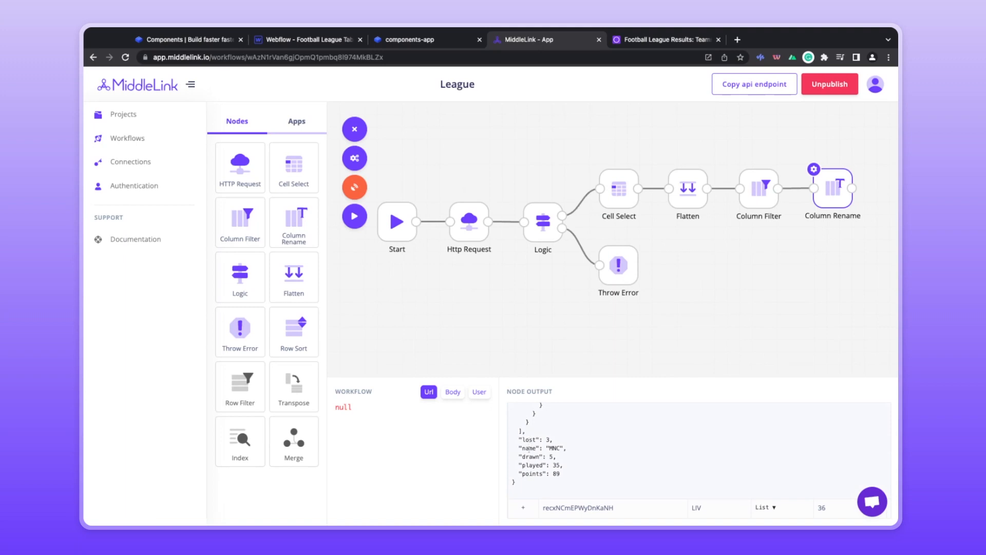
pyautogui.scroll(10, 534, 473)
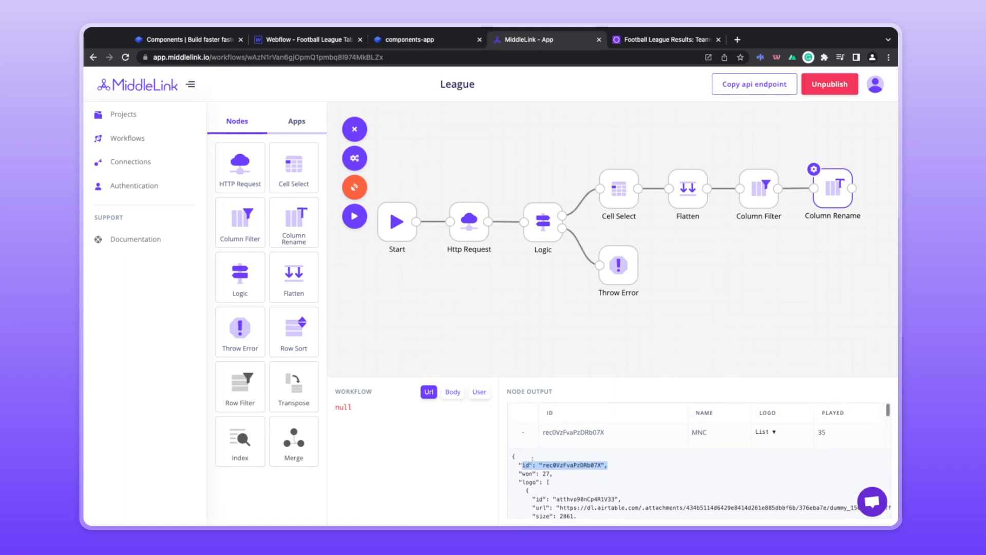
pyautogui.click(332, 43)
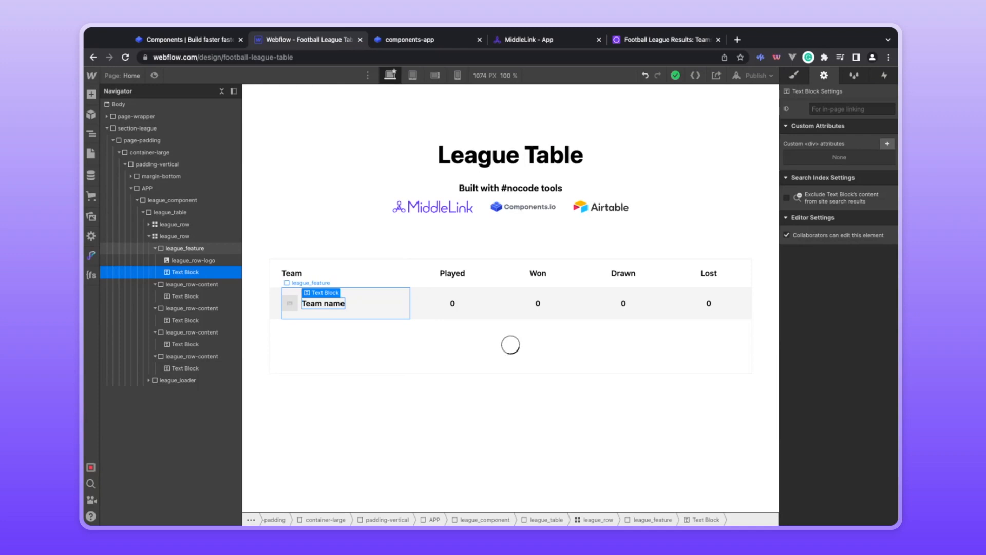
# Try replacing the Team name text with {{ item.name }}, and undo the edit
pyautogui.doubleClick(316, 303)
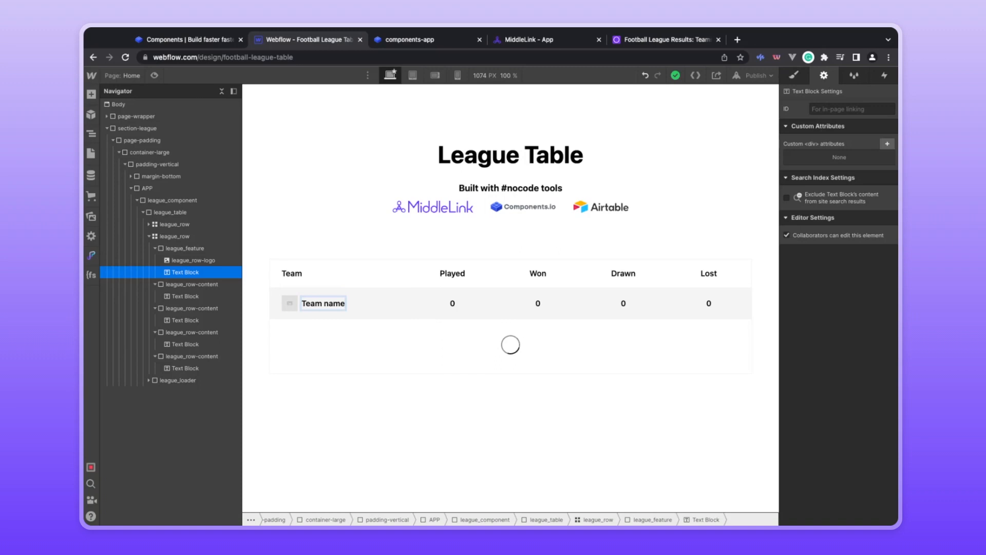
pyautogui.press('Return')
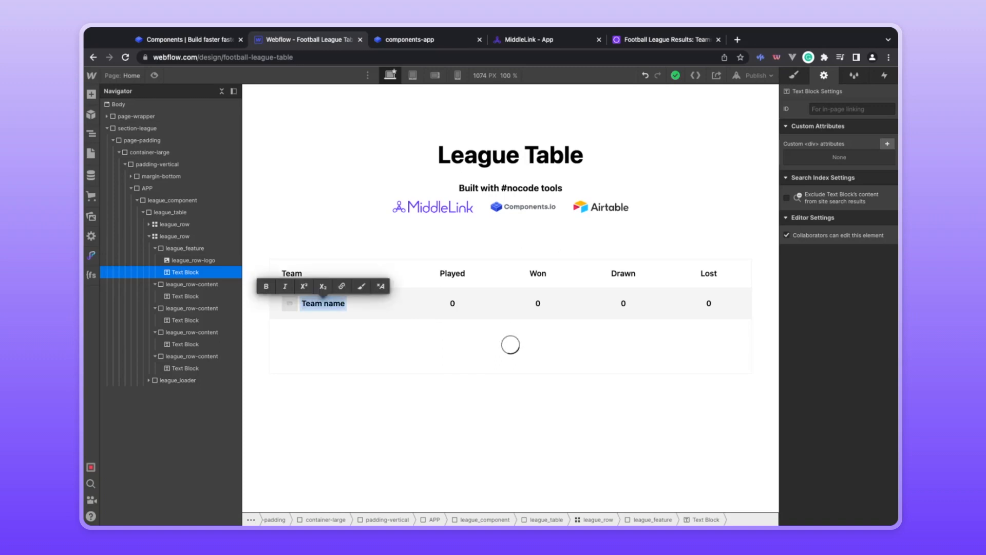
pyautogui.write('{{')
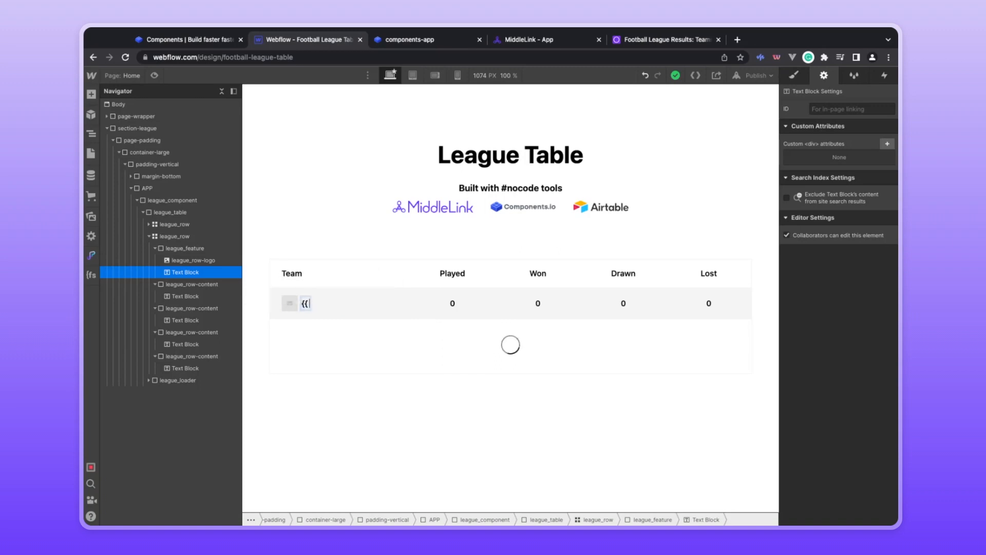
pyautogui.write(' item.name }}')
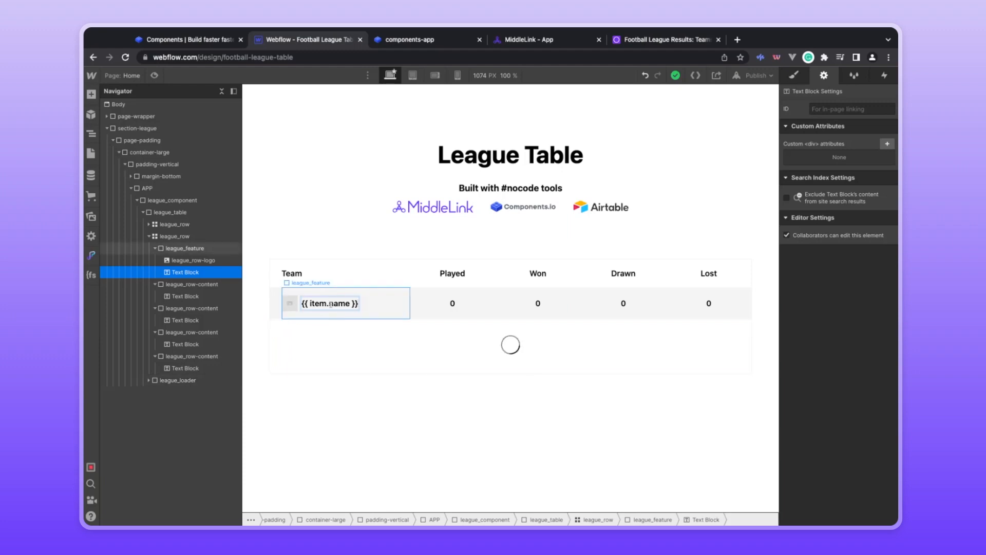
pyautogui.click(341, 295)
pyautogui.press('super+z')
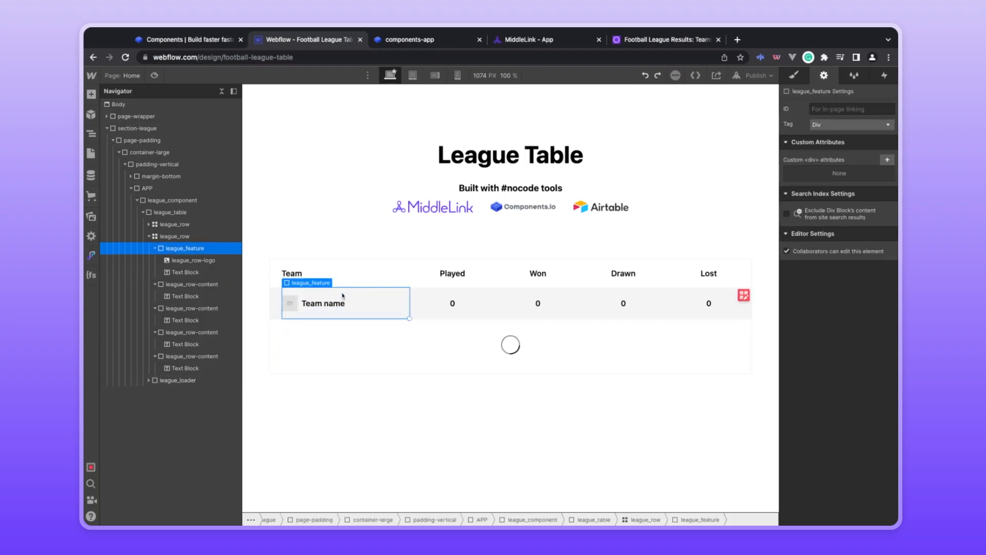
# Add a custom attribute v-text with the value item.name to the Team name text block and save it
pyautogui.click(336, 305)
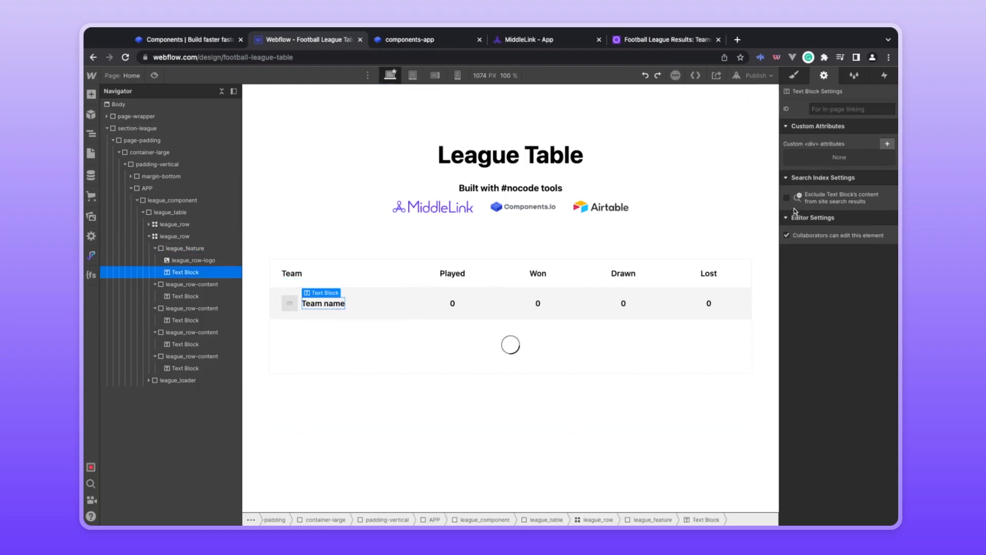
pyautogui.click(886, 144)
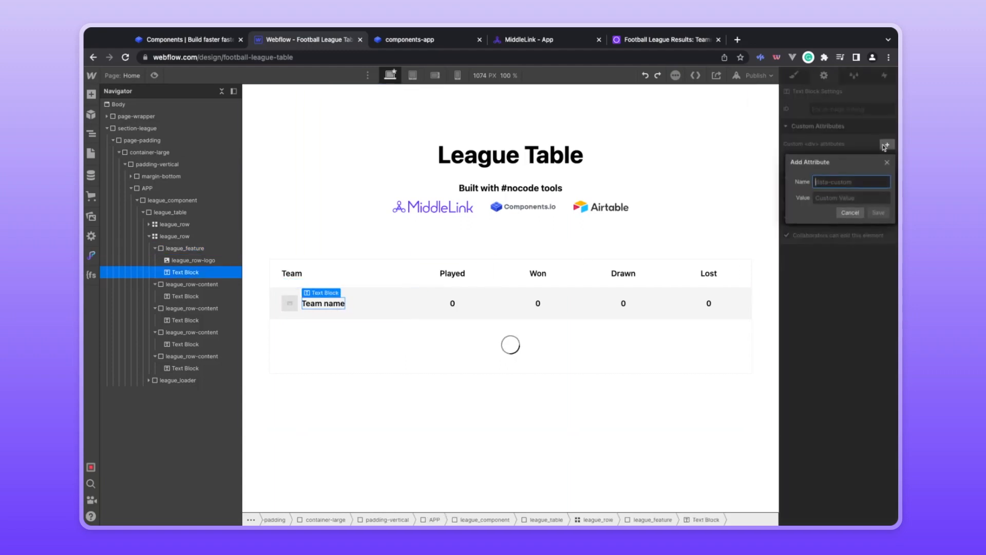
pyautogui.write('v-text')
pyautogui.press('Tab')
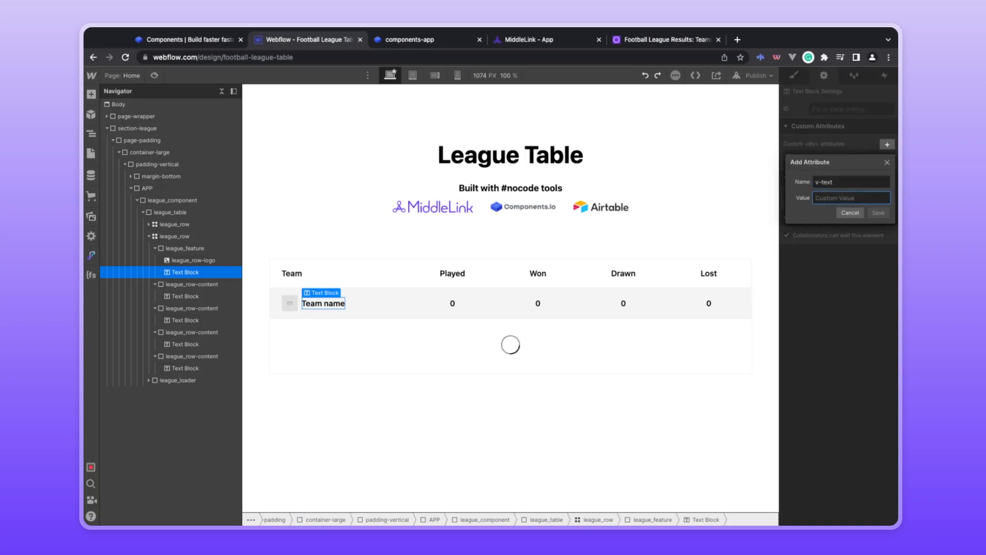
pyautogui.write('item.name')
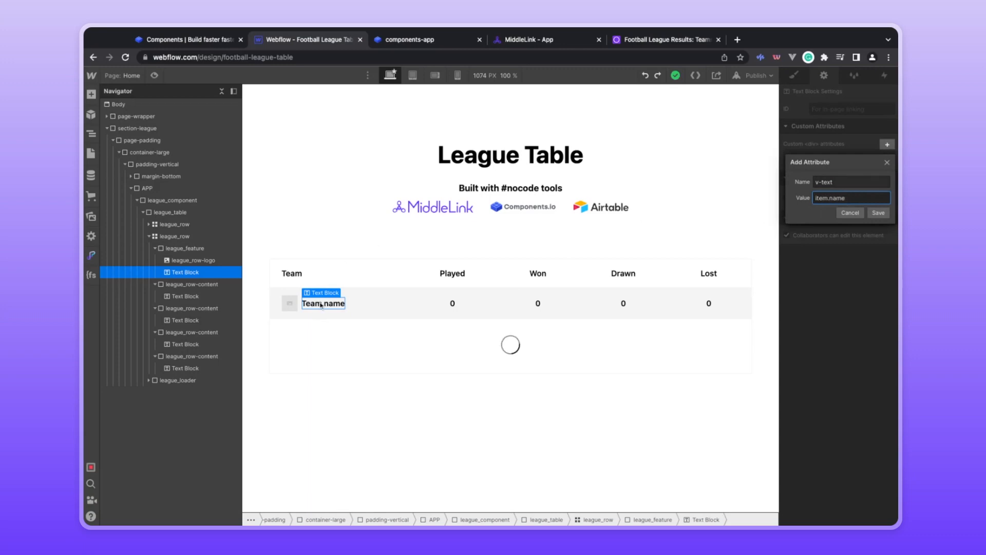
pyautogui.click(878, 212)
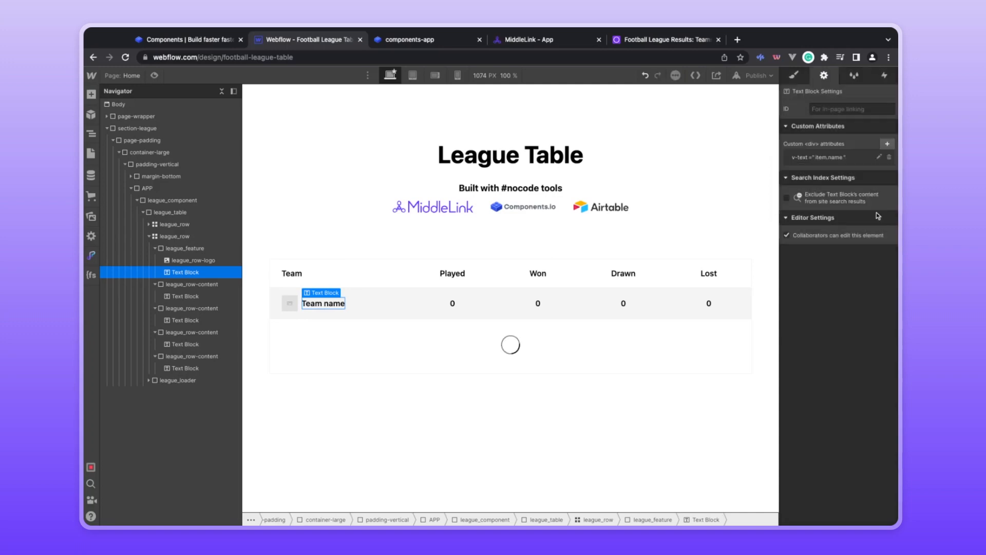
# Add a v-text custom attribute with the value item.played to the text block under Played and save it
pyautogui.click(453, 303)
pyautogui.click(887, 144)
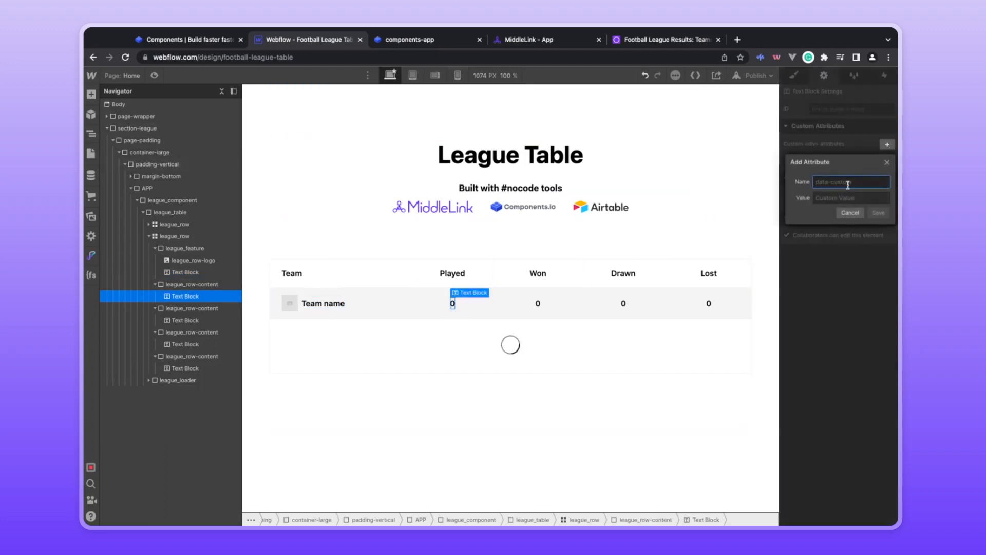
pyautogui.write('v-text')
pyautogui.hotkey('ctrl', 'a')
pyautogui.press('Tab')
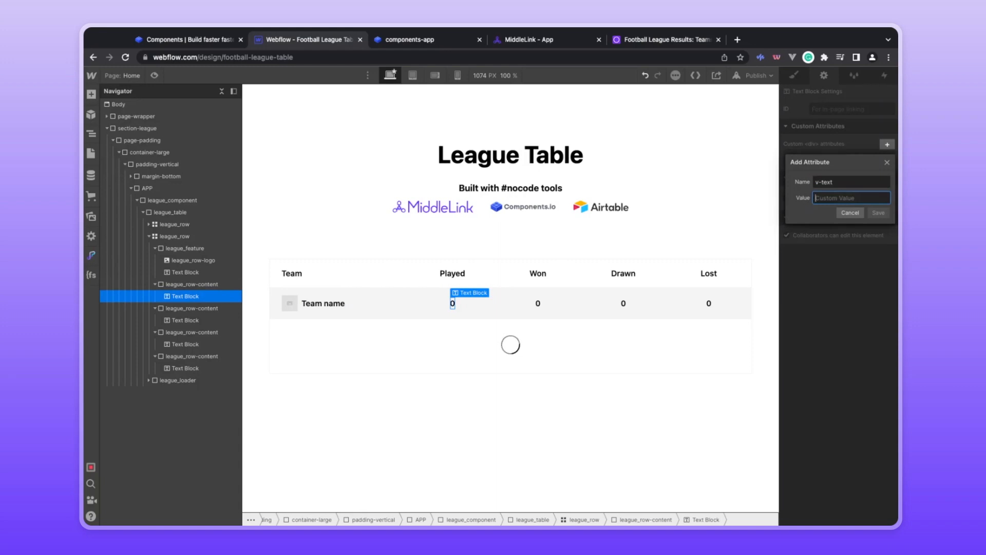
pyautogui.write('item.played')
pyautogui.click(874, 212)
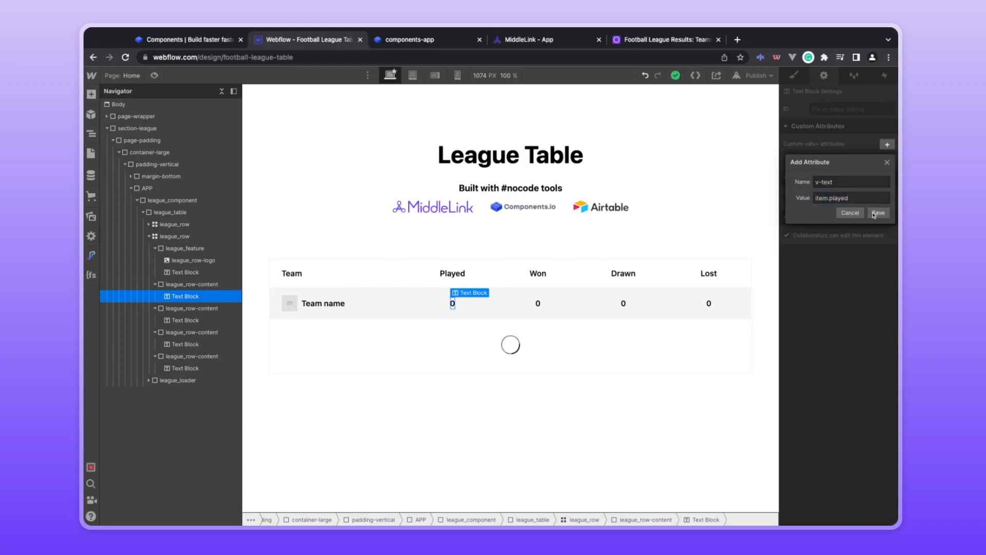
# Add a v-text custom attribute with the value item.won to the text block under Won and save it
pyautogui.click(538, 303)
pyautogui.click(886, 145)
pyautogui.write('v-text')
pyautogui.press('Tab')
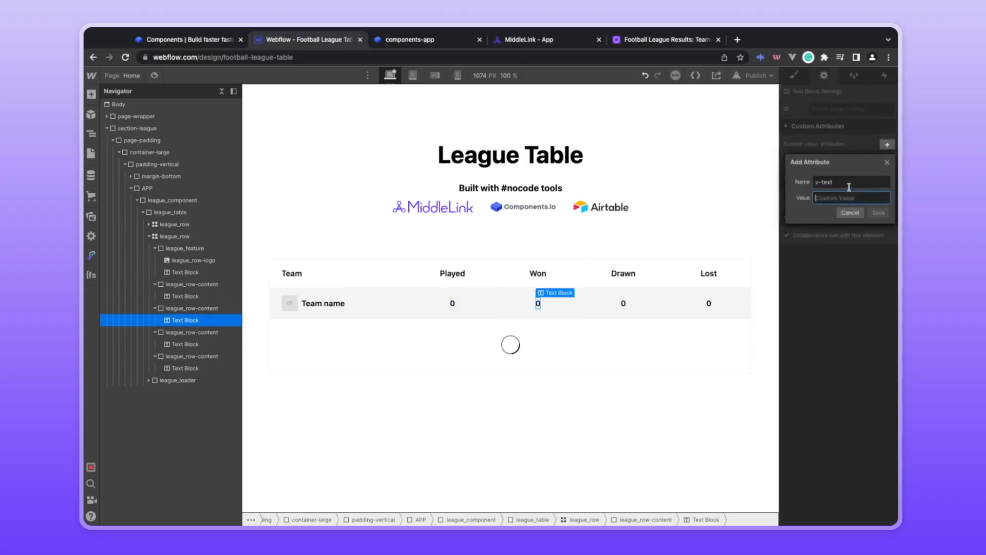
pyautogui.write('item.won')
pyautogui.click(879, 212)
# Add a v-text custom attribute with the value item.drawn to the text block under Drawn and save it
pyautogui.click(623, 303)
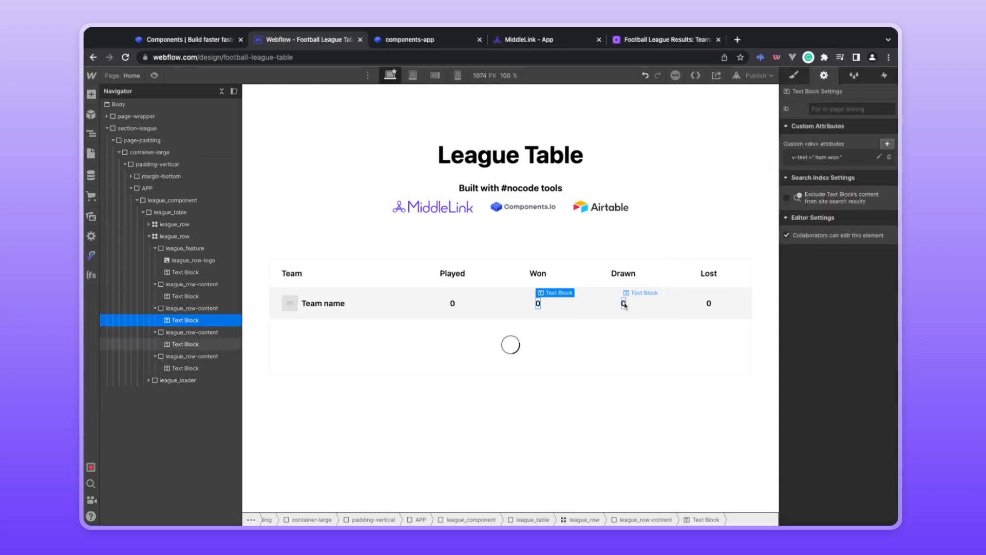
pyautogui.click(888, 144)
pyautogui.write('v-text')
pyautogui.press('Tab')
pyautogui.write('item.drawn')
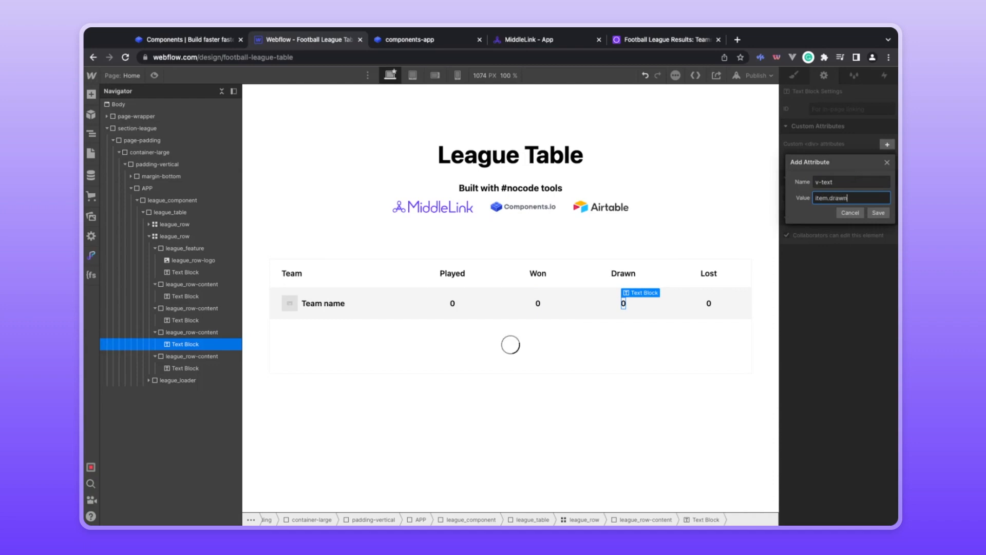
pyautogui.click(879, 213)
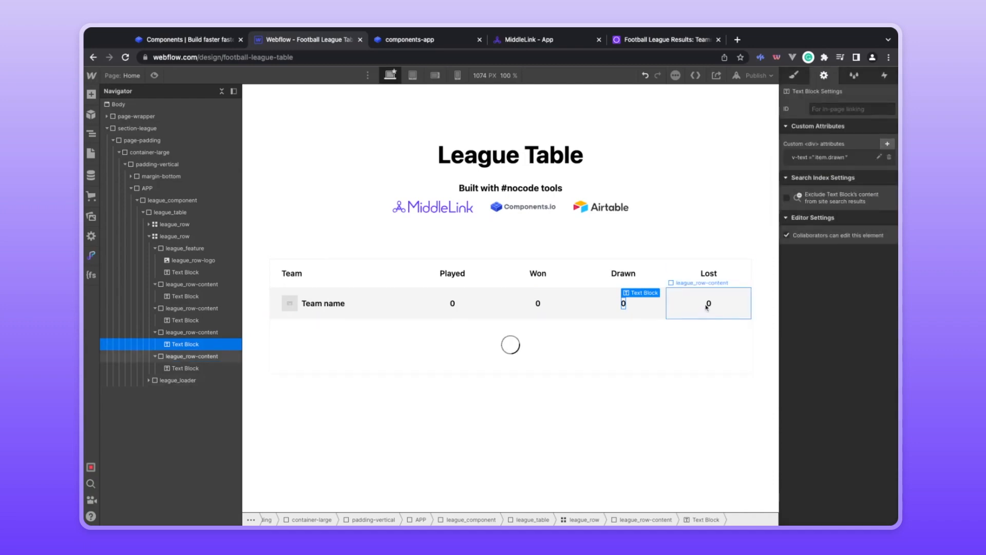
# Add a v-text custom attribute with the value item.lost to the text block under Lost and save it
pyautogui.click(707, 304)
pyautogui.click(887, 144)
pyautogui.write('v-text')
pyautogui.press('Tab')
pyautogui.write('item.loa')
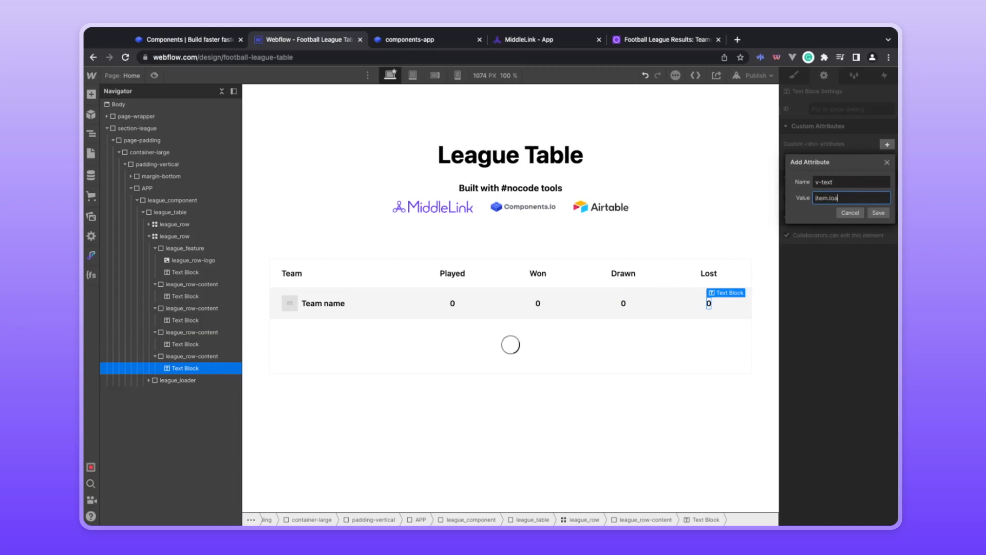
pyautogui.press('BackSpace')
pyautogui.write('st')
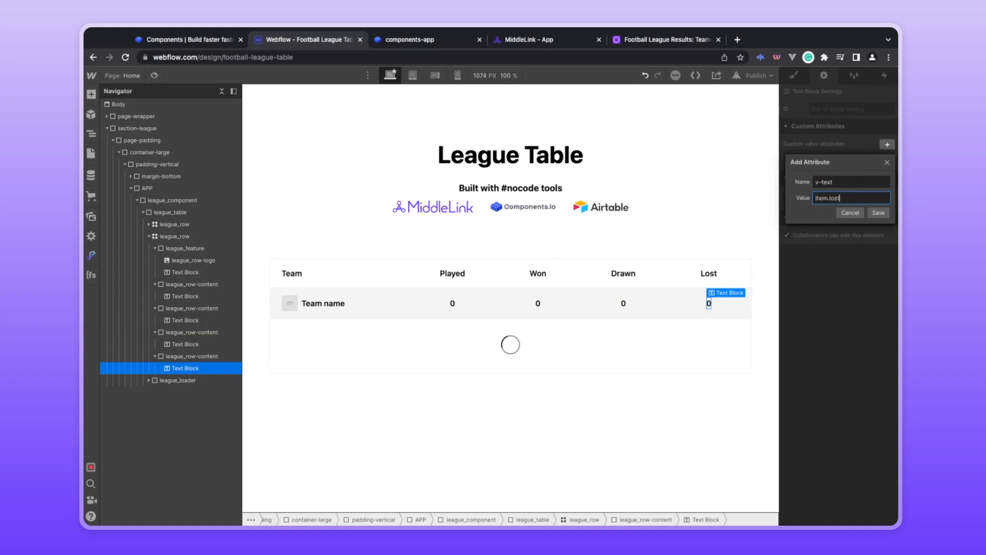
pyautogui.click(877, 214)
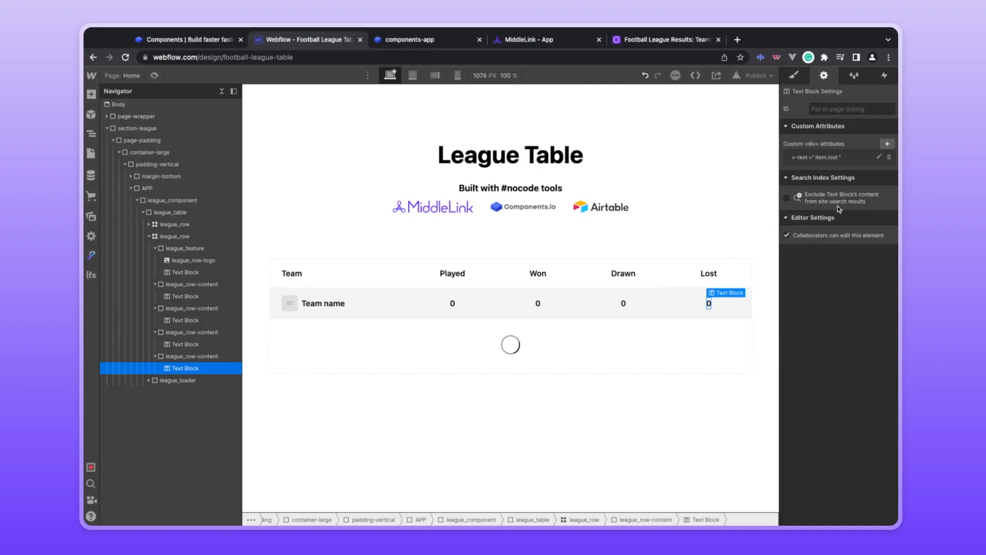
# Select the league_row-logo image, switch to MiddleLink and examine the logo list and its url field in the first record
pyautogui.click(291, 306)
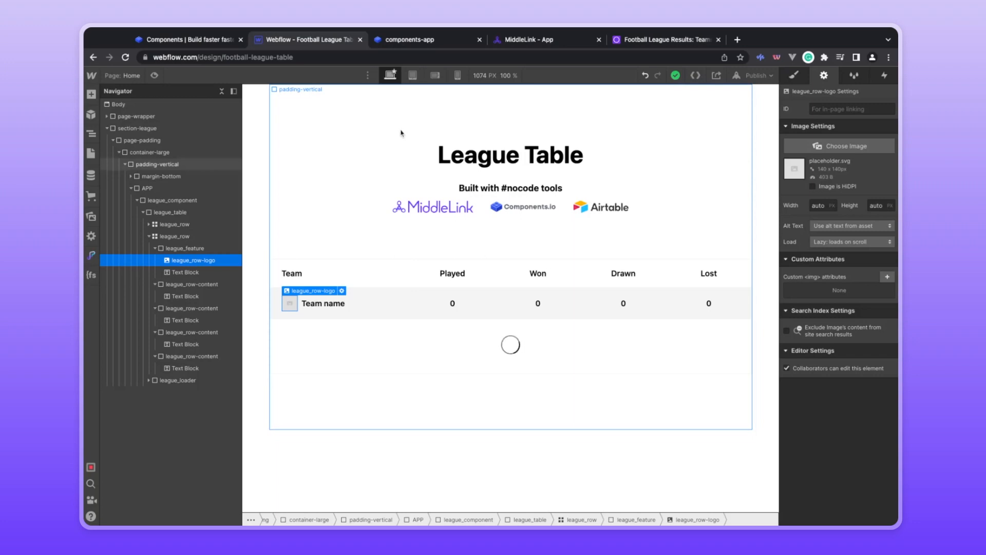
pyautogui.click(506, 41)
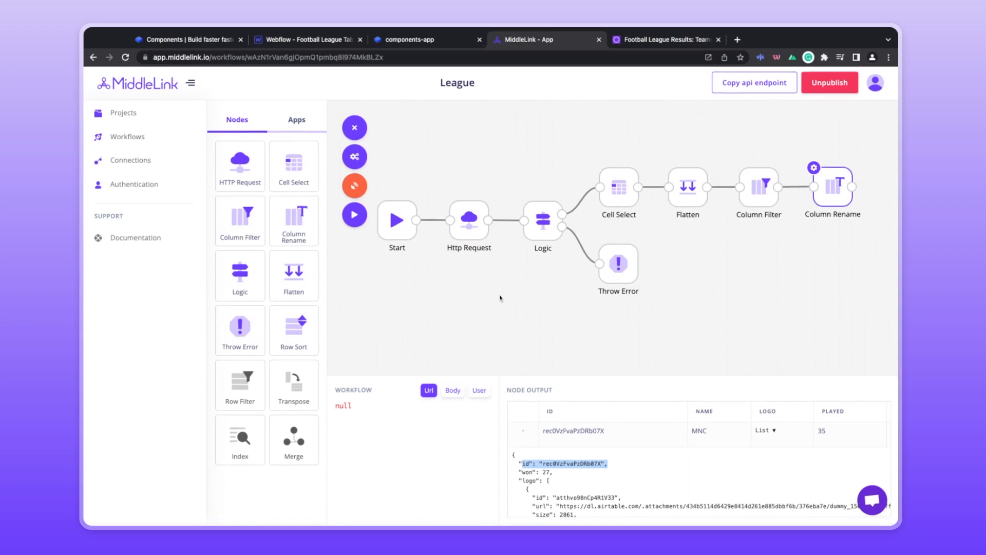
pyautogui.scroll(-2, 620, 496)
pyautogui.scroll(-1, 620, 497)
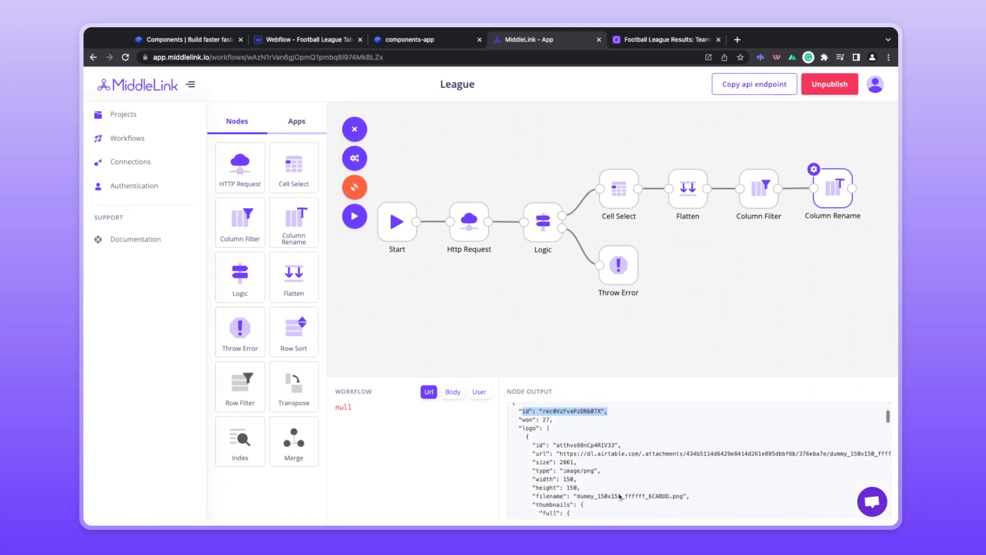
pyautogui.scroll(-2, 699, 460)
pyautogui.scroll(2, 698, 460)
pyautogui.doubleClick(528, 427)
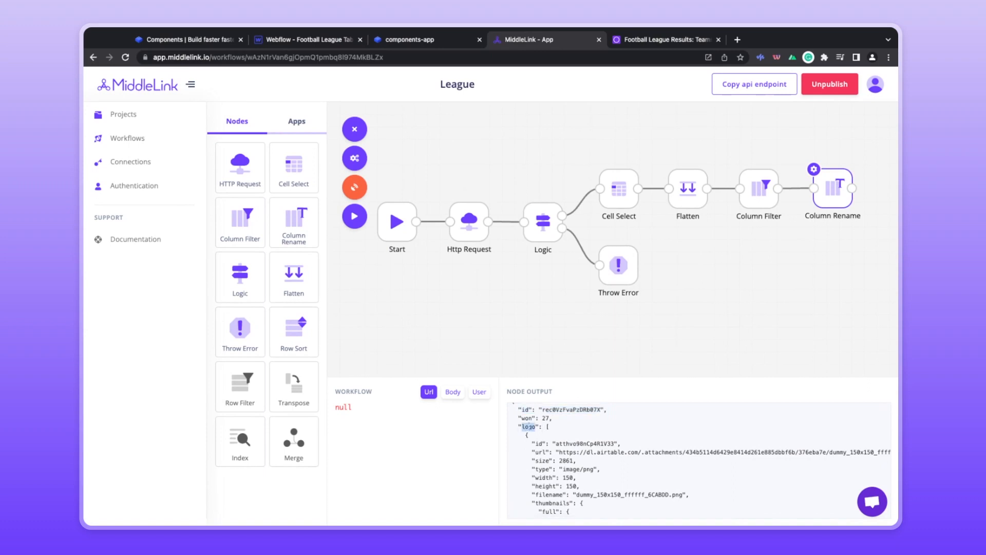
pyautogui.click(547, 427)
pyautogui.doubleClick(547, 427)
pyautogui.scroll(-1, 547, 427)
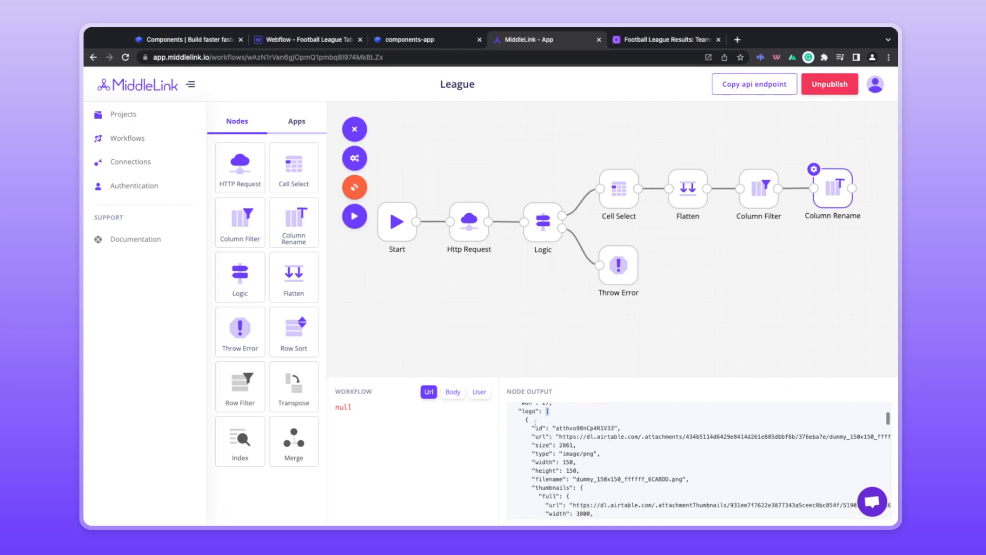
pyautogui.doubleClick(541, 436)
pyautogui.scroll(-1, 540, 436)
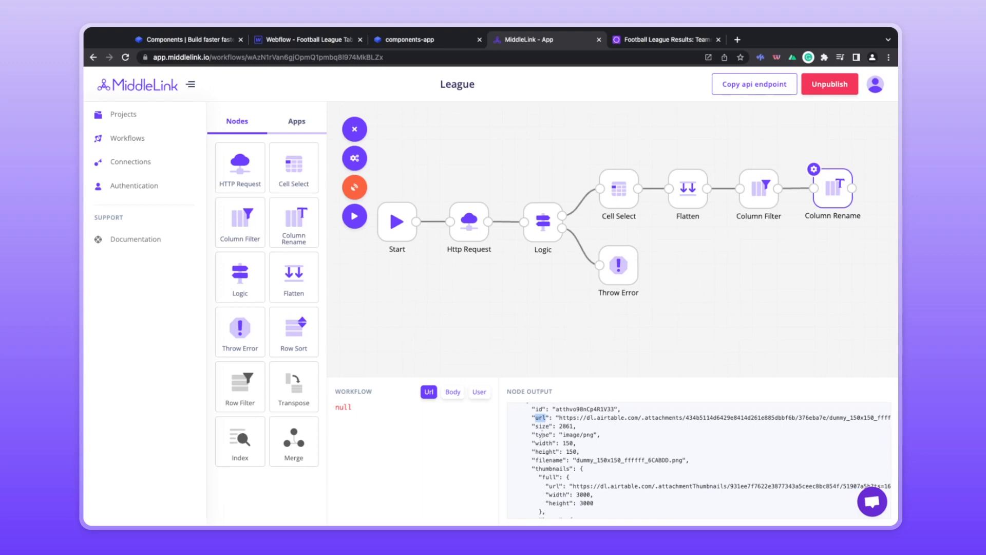
# Compare the full, large and small thumbnails with the main logo image's url, width and height in the first record
pyautogui.scroll(-3, 542, 434)
pyautogui.doubleClick(549, 421)
pyautogui.doubleClick(549, 429)
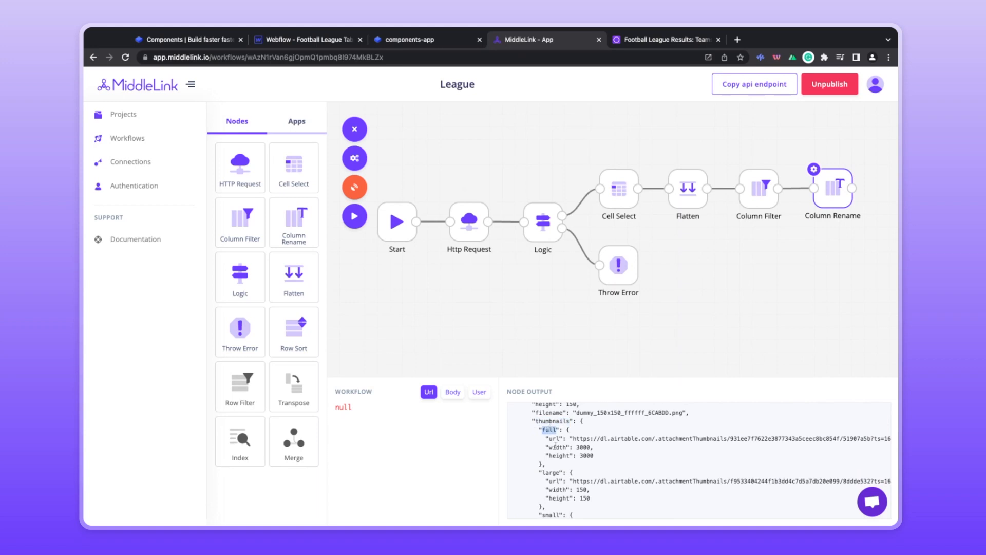
pyautogui.scroll(-5, 555, 446)
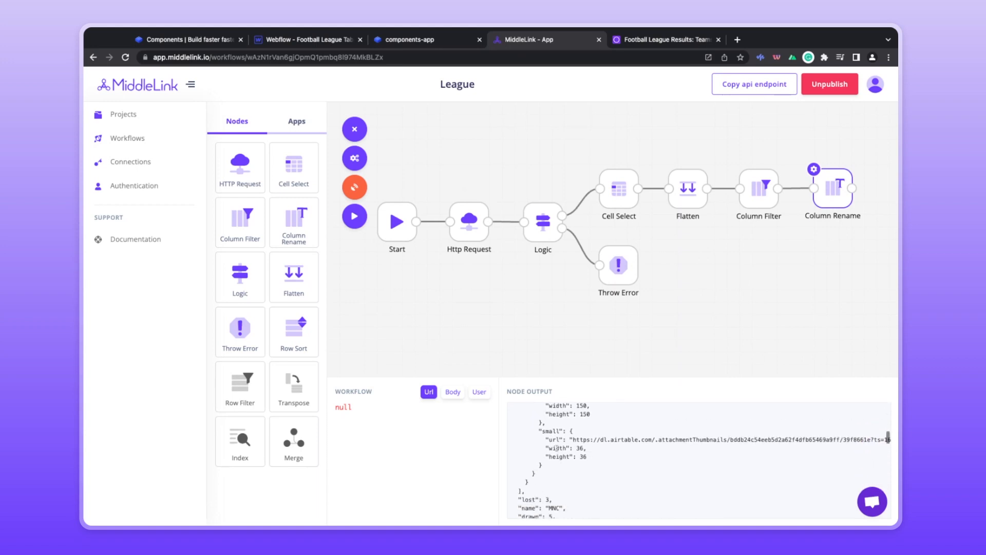
pyautogui.scroll(5, 698, 460)
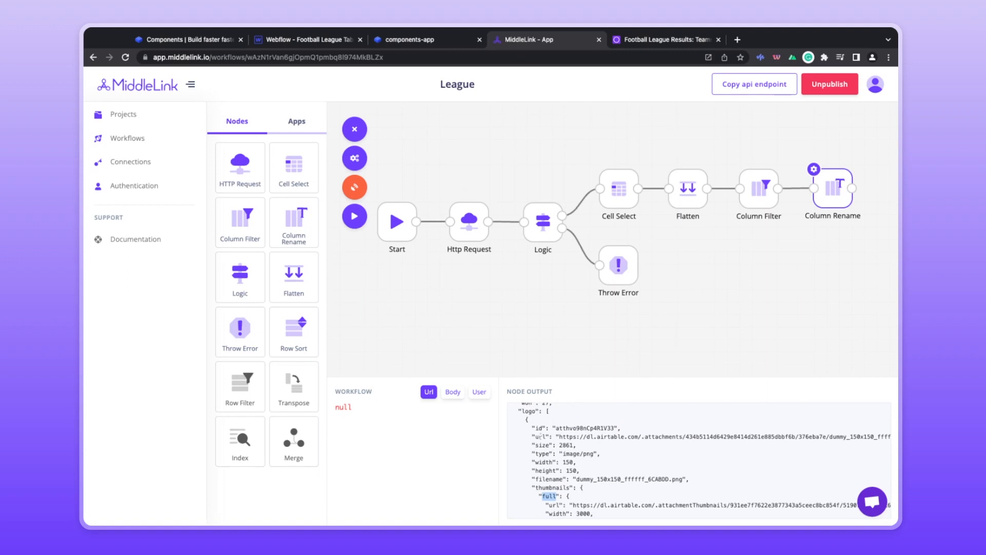
pyautogui.doubleClick(540, 436)
pyautogui.moveTo(532, 462); pyautogui.dragTo(581, 475)
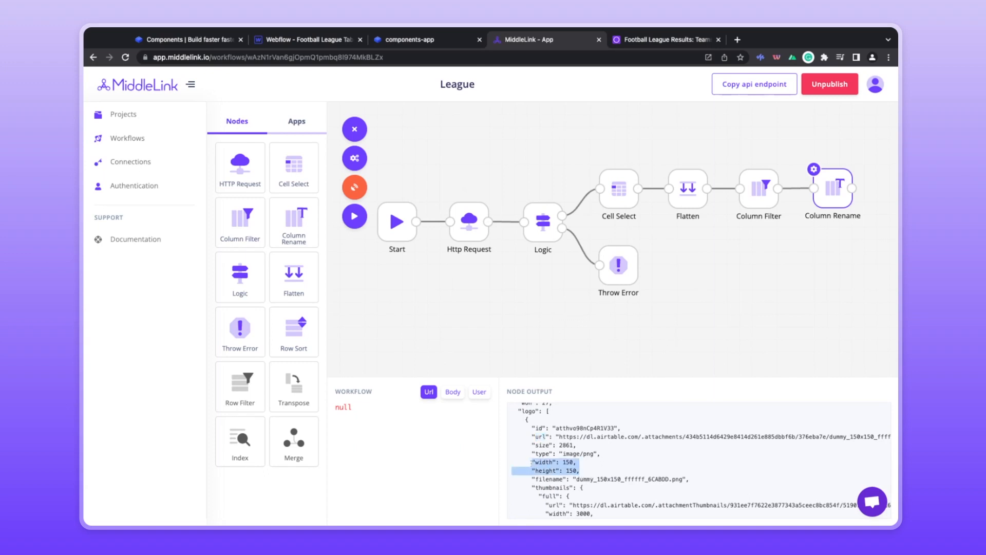
pyautogui.scroll(-3, 544, 439)
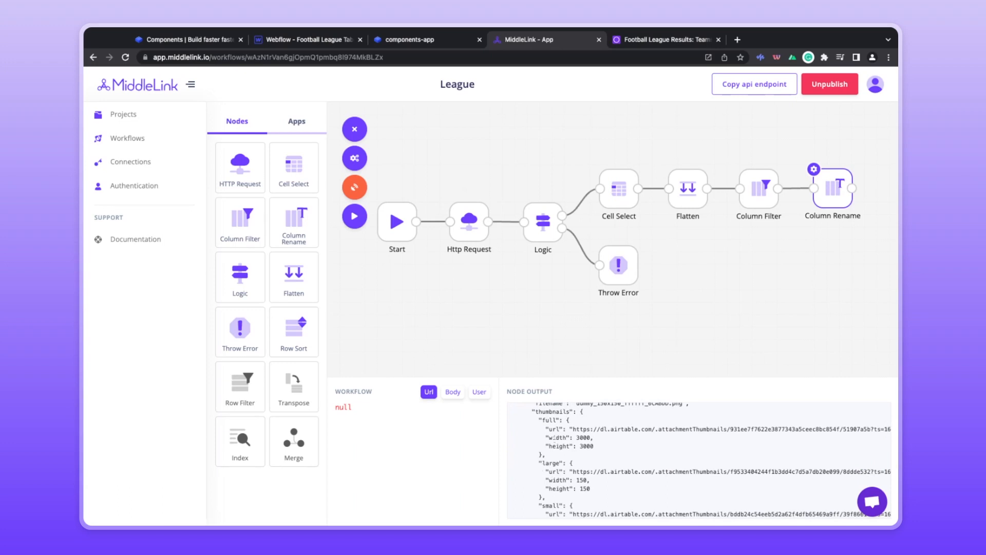
# Switch back to Webflow and add a v-bind:src custom attribute with the value item.logo[0].url to the league_row-logo image
pyautogui.scroll(-2, 552, 432)
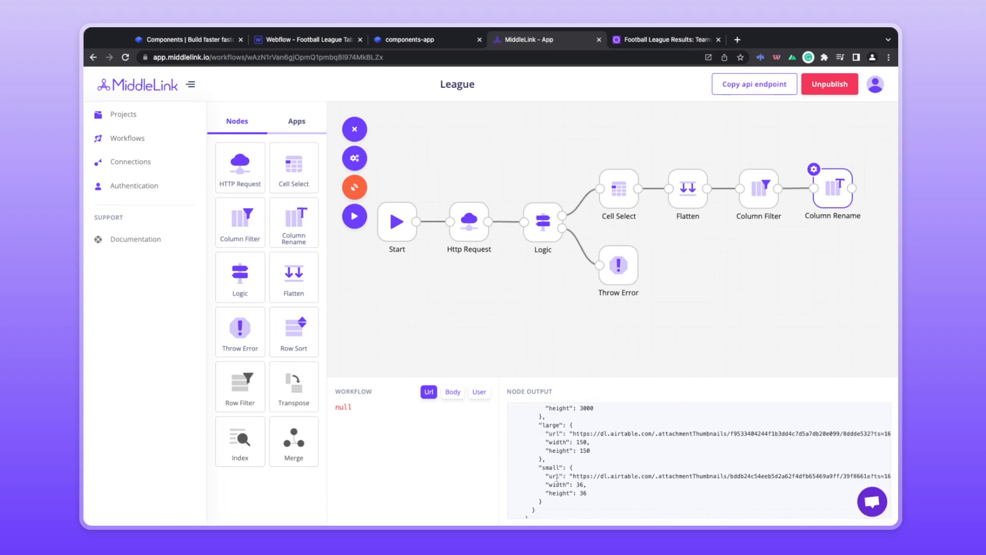
pyautogui.scroll(5, 558, 464)
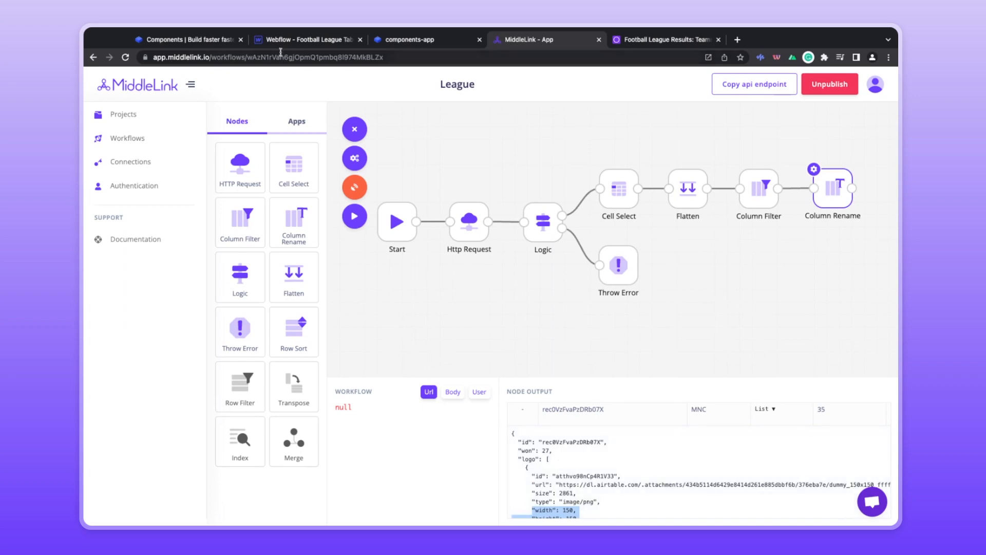
pyautogui.click(304, 39)
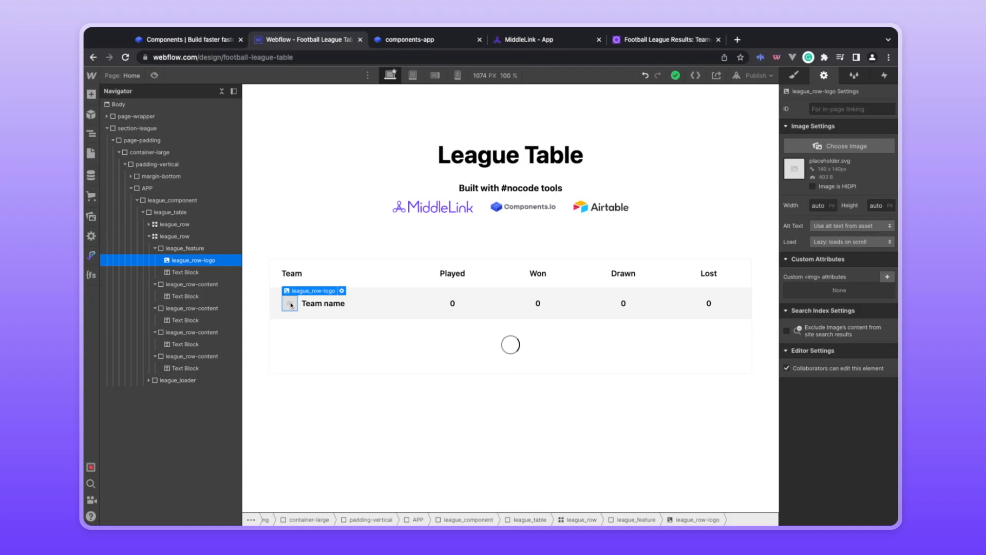
pyautogui.click(887, 279)
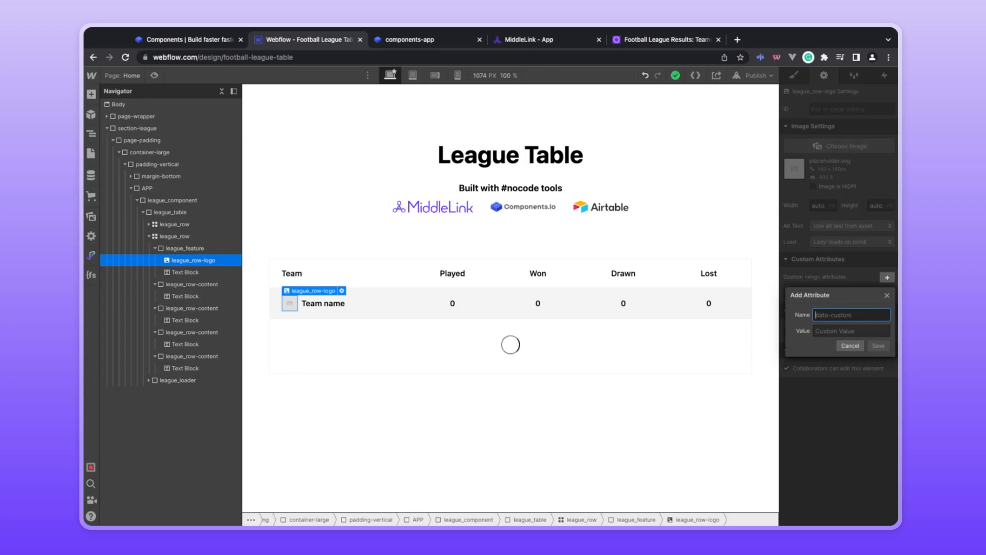
pyautogui.write('v-bind:src')
pyautogui.click(816, 331)
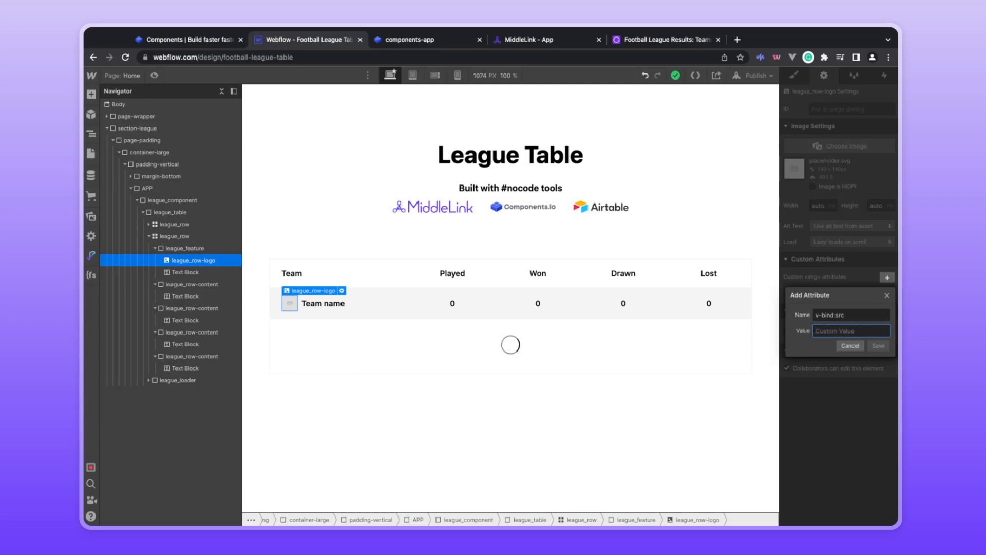
pyautogui.write('item.logo')
pyautogui.write('0].url')
pyautogui.click(878, 346)
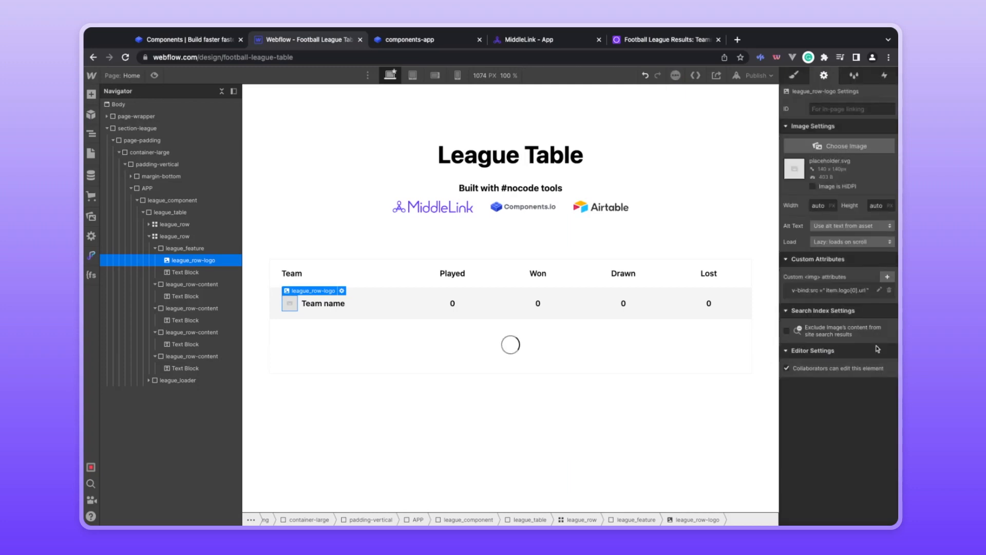
# Select the league_loader block and switch to Components.io to check the name of the isLoading variable
pyautogui.click(328, 343)
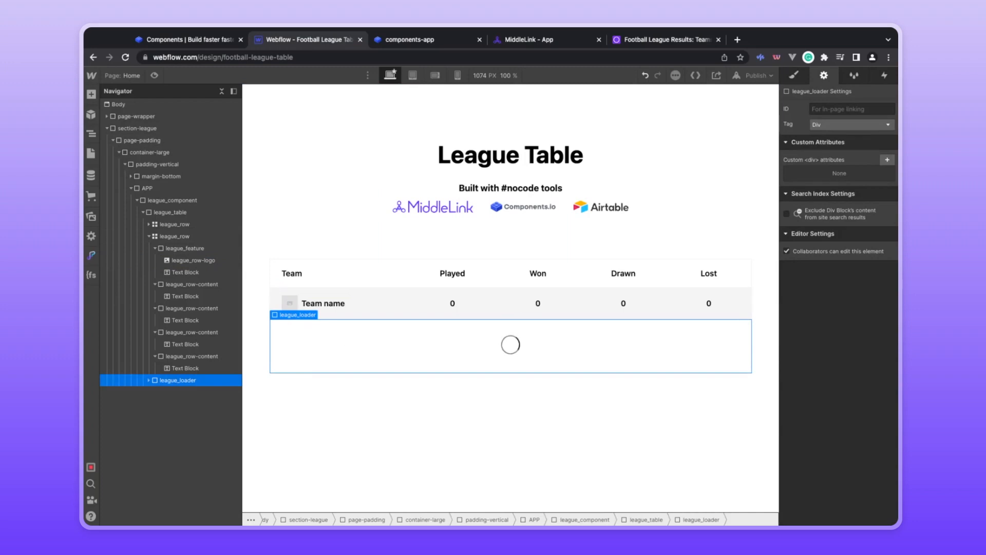
pyautogui.click(522, 40)
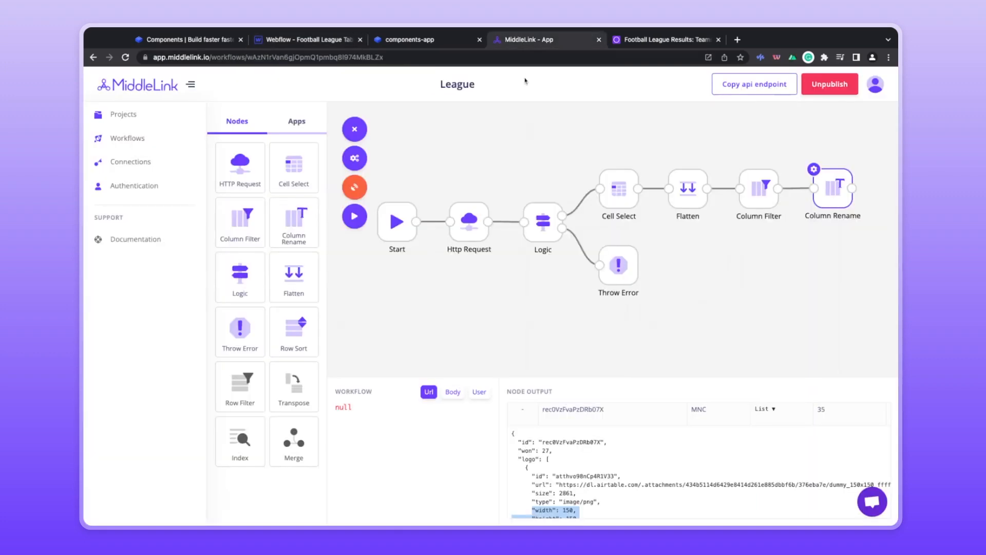
pyautogui.click(410, 44)
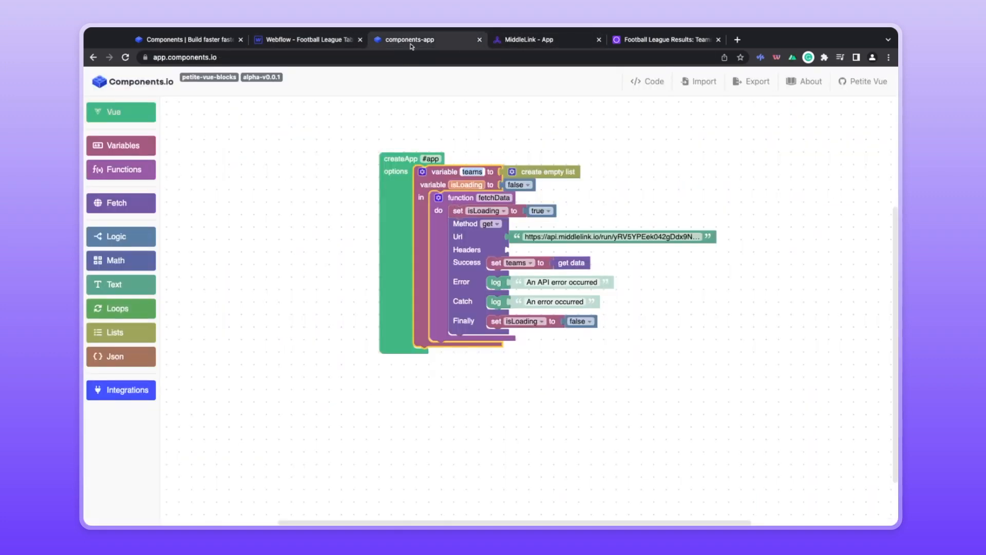
pyautogui.click(458, 185)
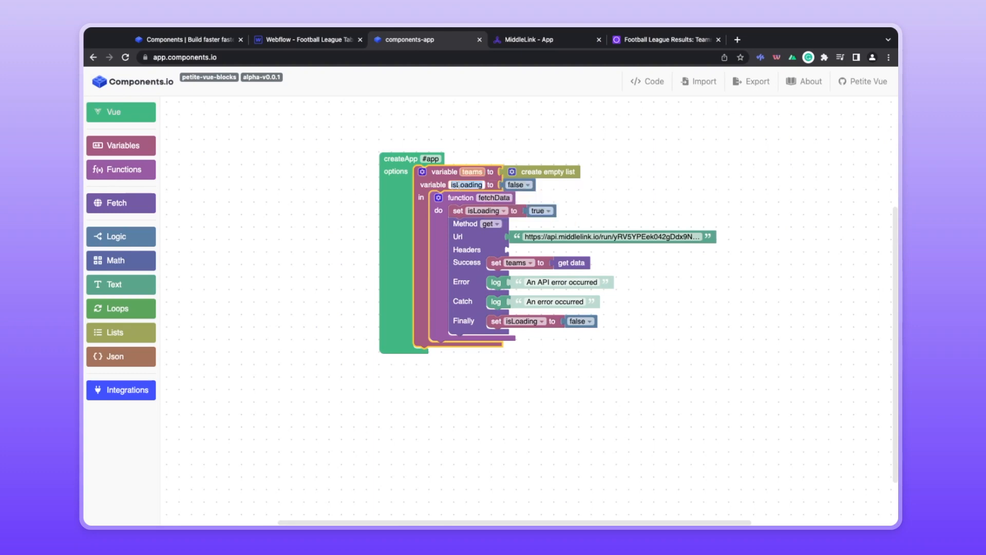
pyautogui.click(468, 146)
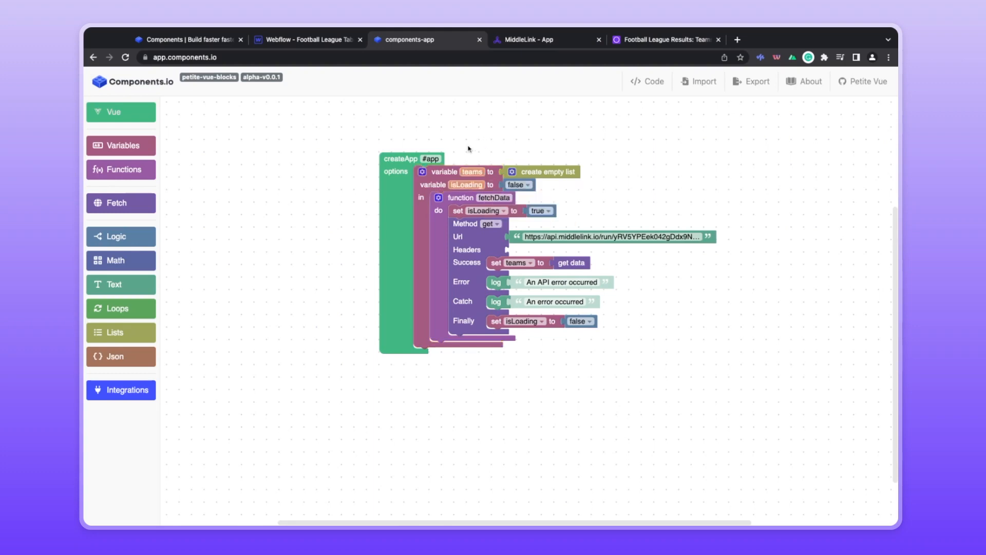
# Return to Webflow and fill in a new custom attribute for league_loader named v-show with the value isLoading
pyautogui.click(342, 41)
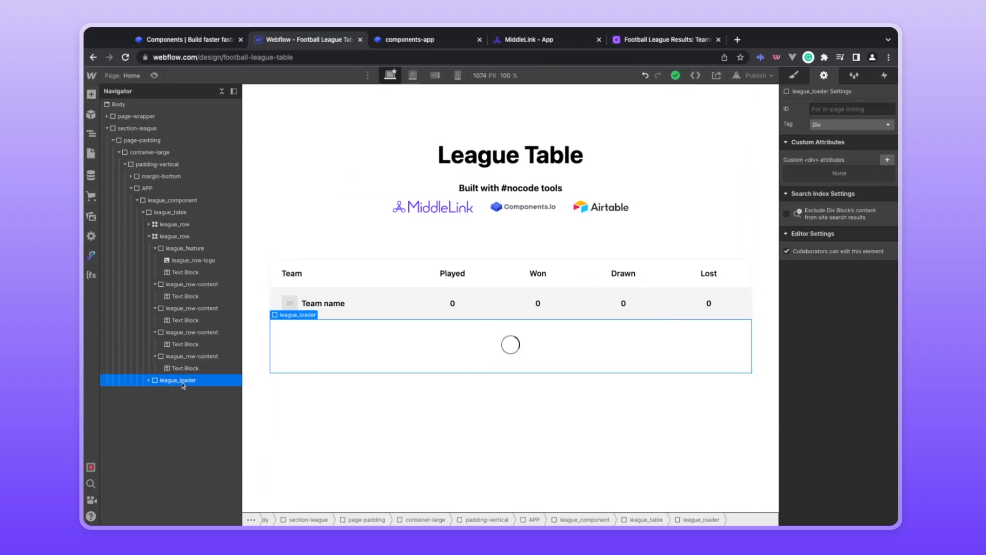
pyautogui.click(886, 160)
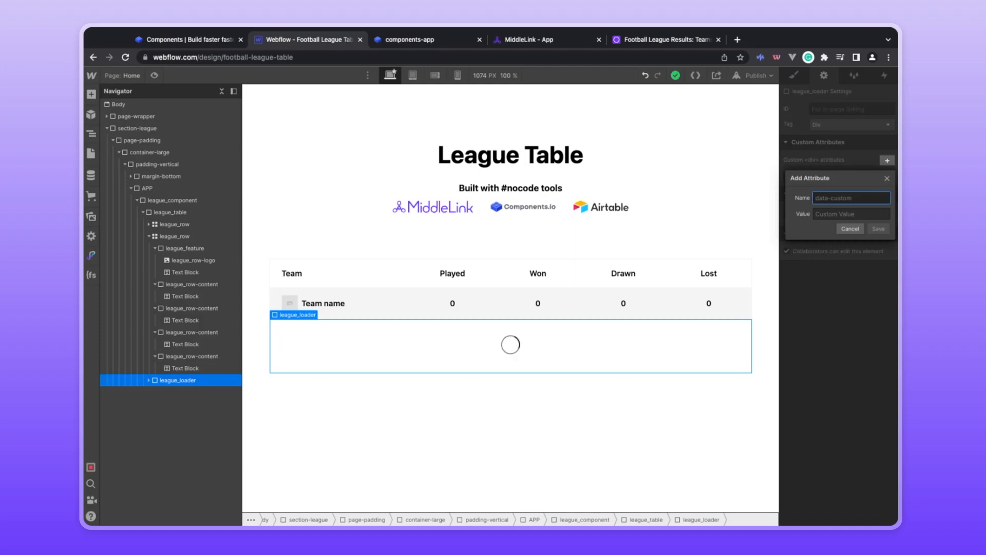
pyautogui.write('v-show')
pyautogui.press('Tab')
pyautogui.write('isLoading')
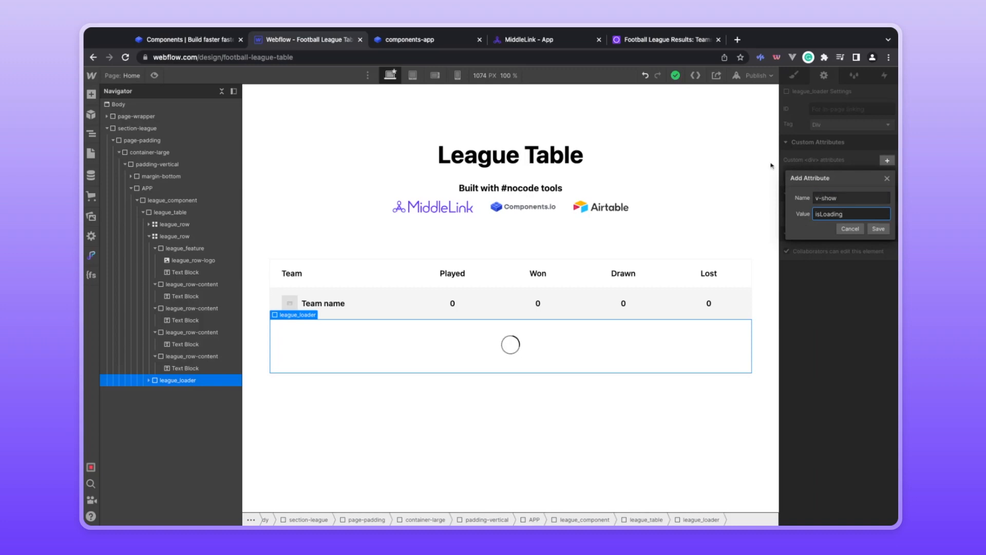
# Open the Petite Vue repository on GitHub from Components.io and look through its README and examples folder
pyautogui.click(402, 44)
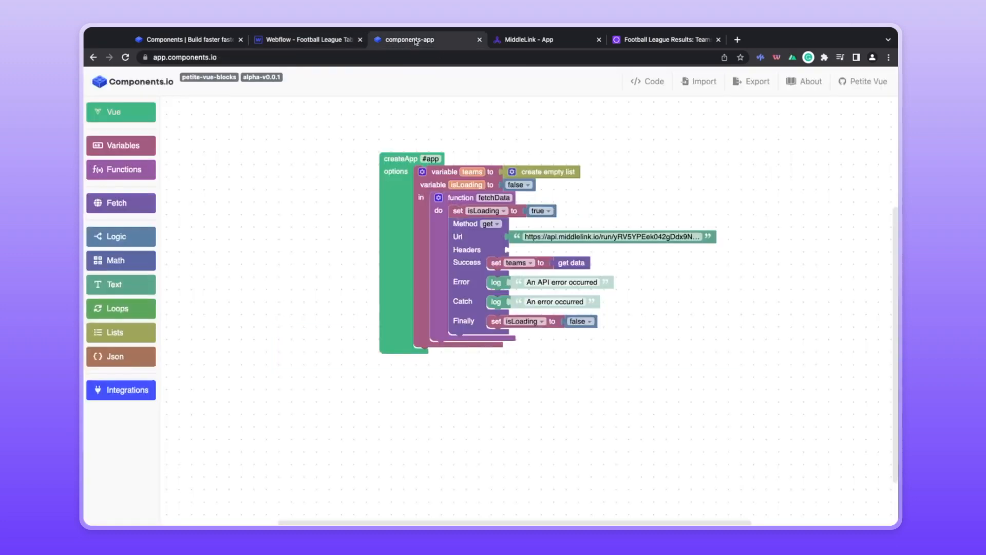
pyautogui.click(862, 88)
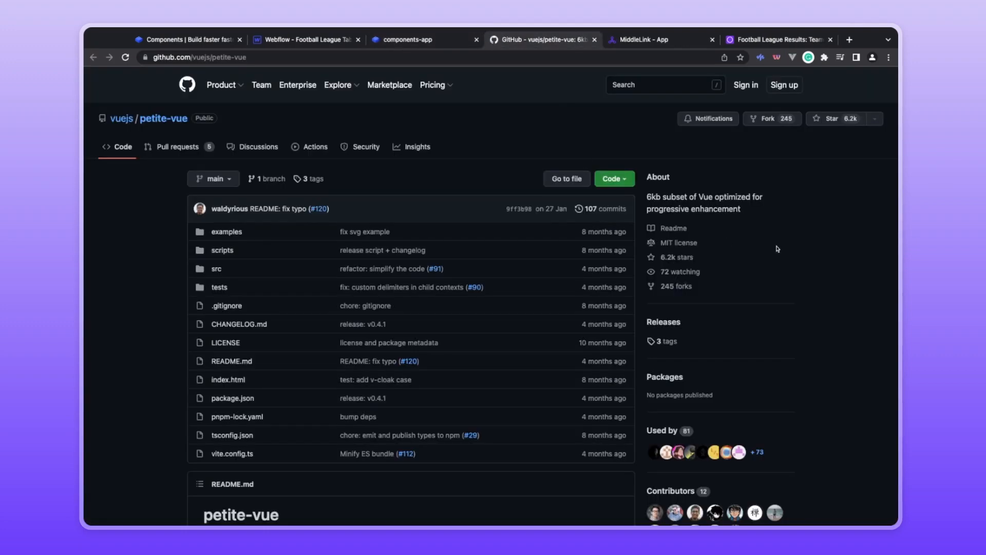
pyautogui.scroll(-5, 791, 260)
pyautogui.scroll(-2, 816, 263)
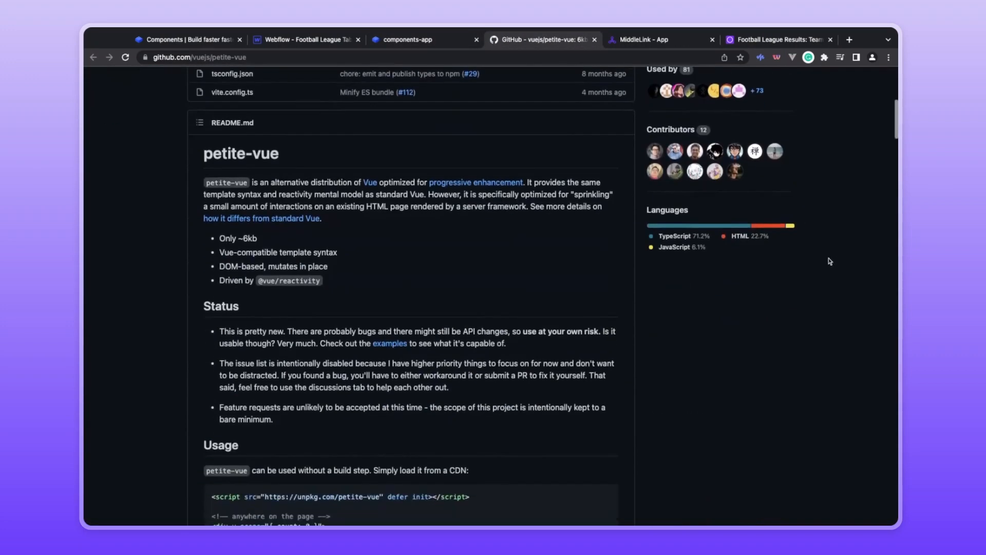
pyautogui.scroll(-2, 827, 262)
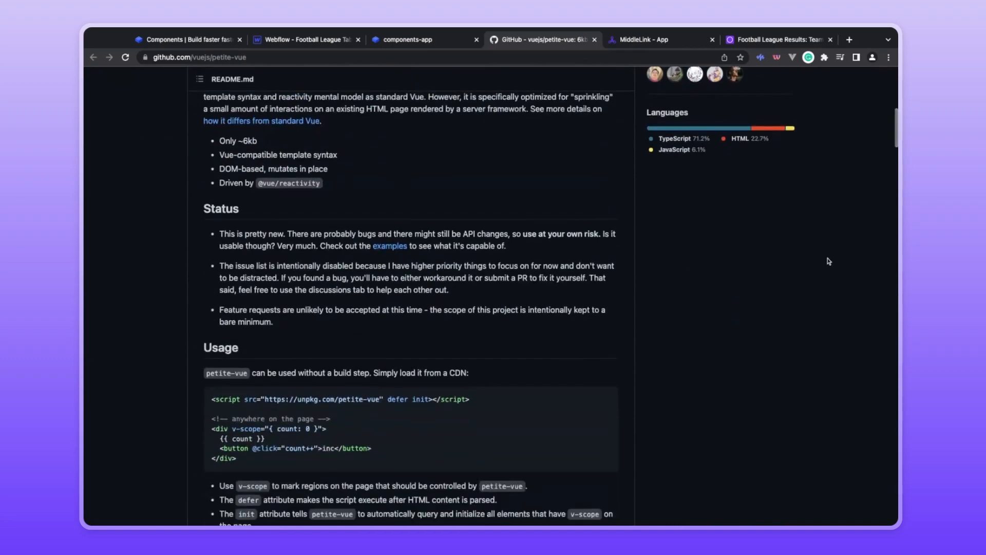
pyautogui.scroll(-1, 828, 261)
pyautogui.scroll(9, 828, 261)
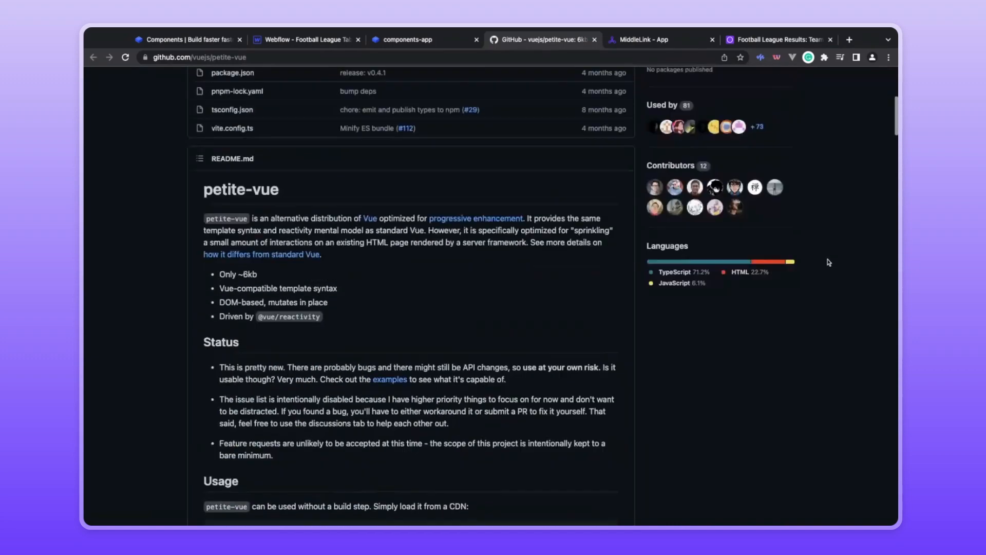
pyautogui.click(226, 231)
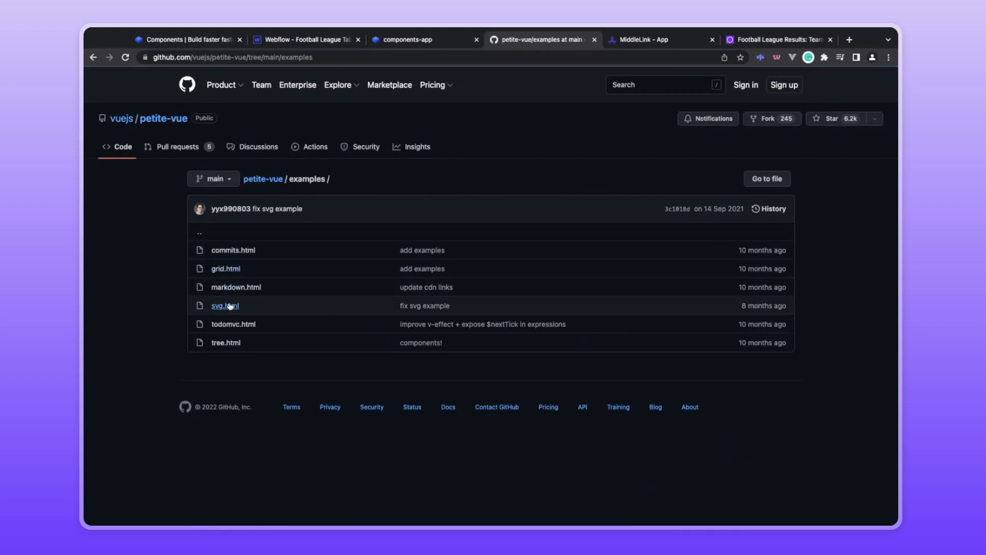
# Review the generated code snippet in Components.io and revisit the petite-vue examples list on GitHub
pyautogui.click(408, 40)
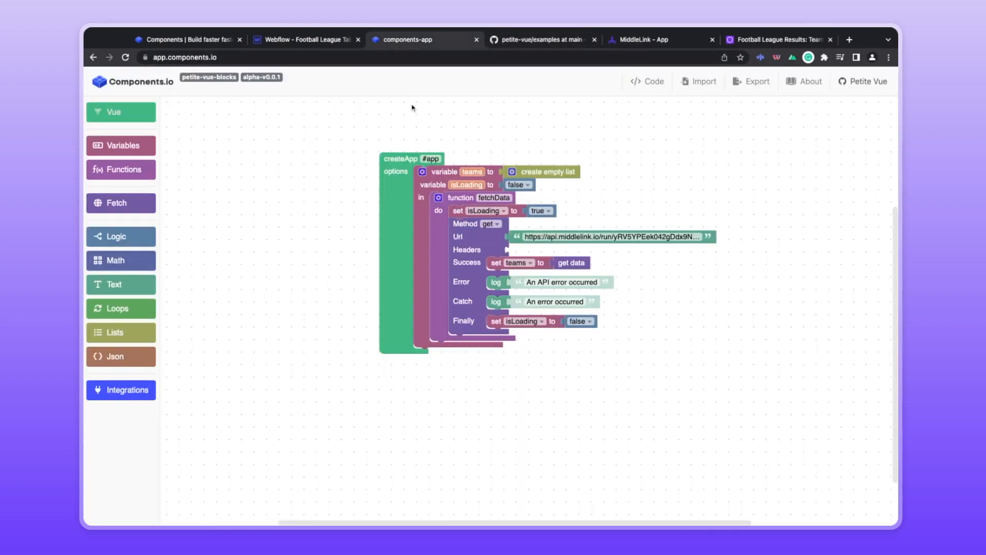
pyautogui.click(648, 82)
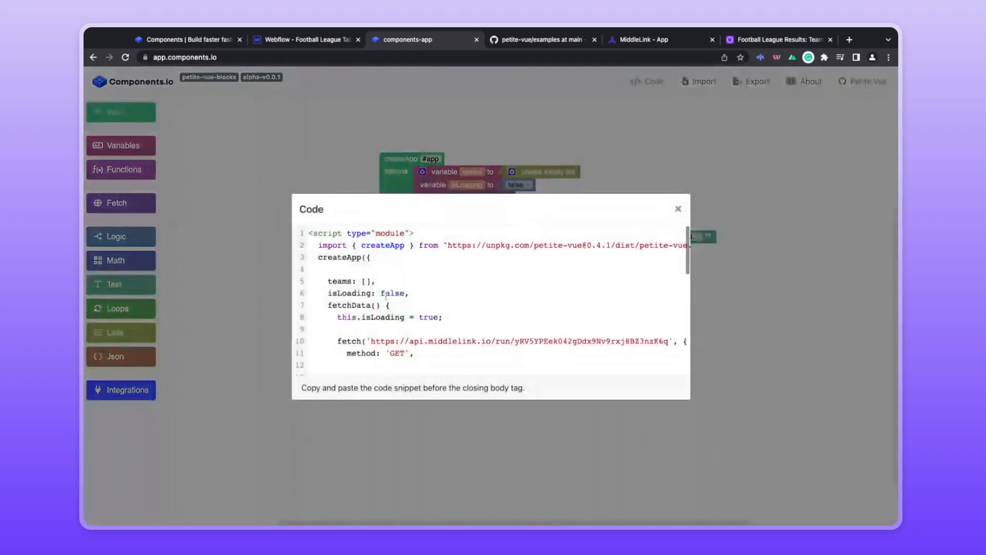
pyautogui.click(678, 209)
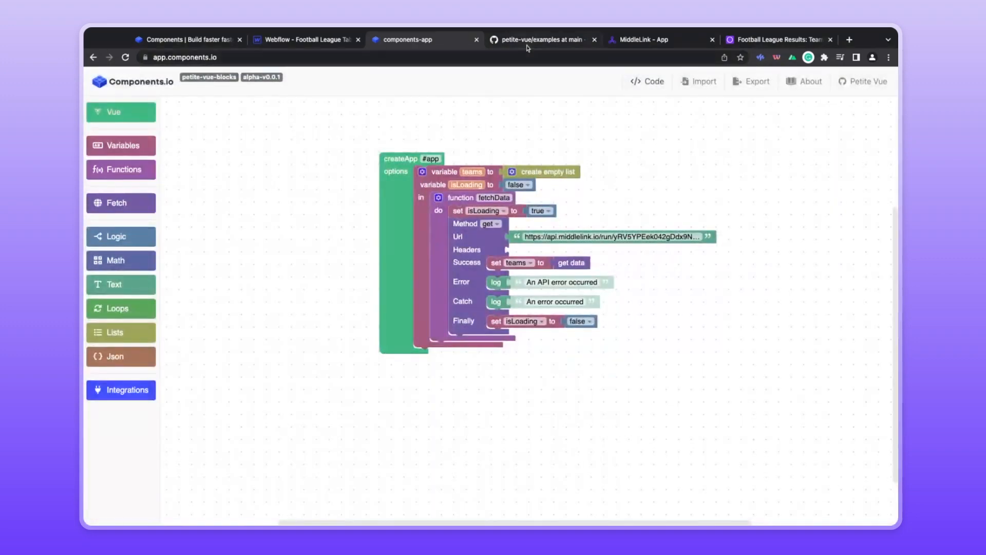
pyautogui.click(513, 40)
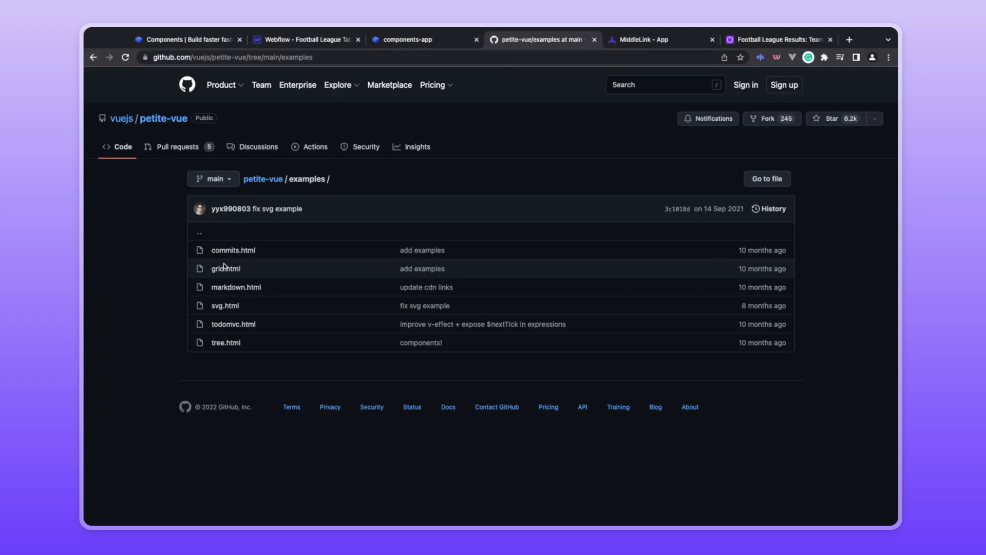
pyautogui.click(397, 41)
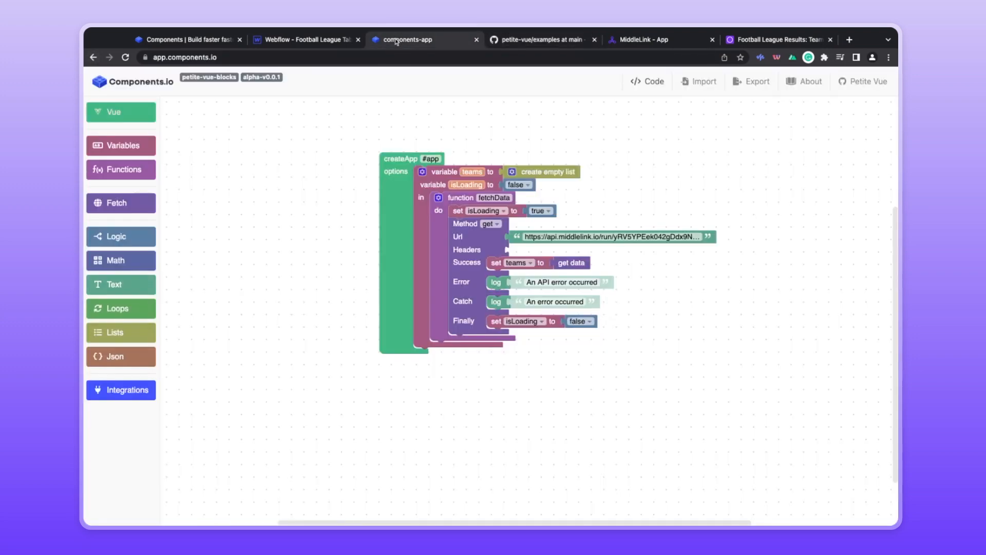
# Switch back to Webflow and save the v-show attribute on the league_loader block
pyautogui.click(330, 41)
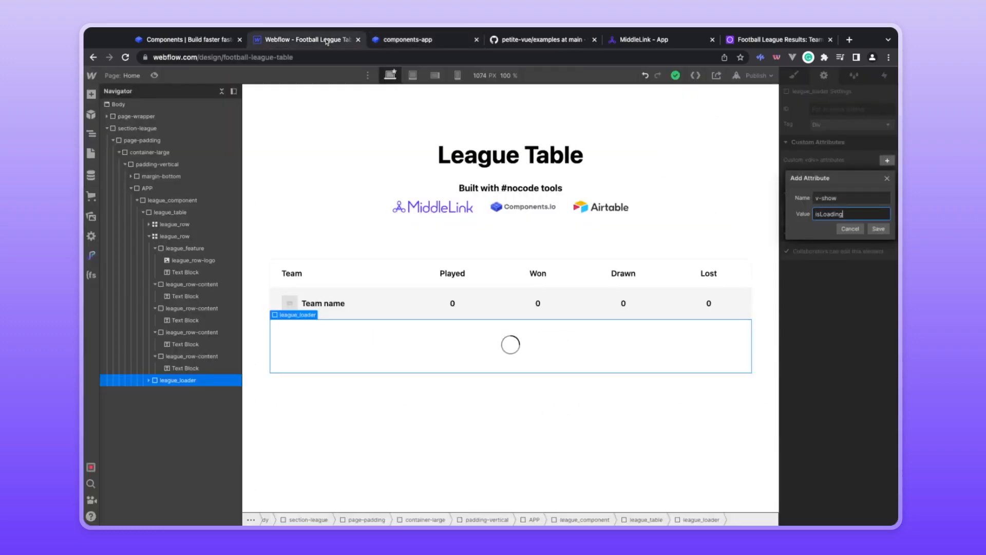
pyautogui.click(881, 230)
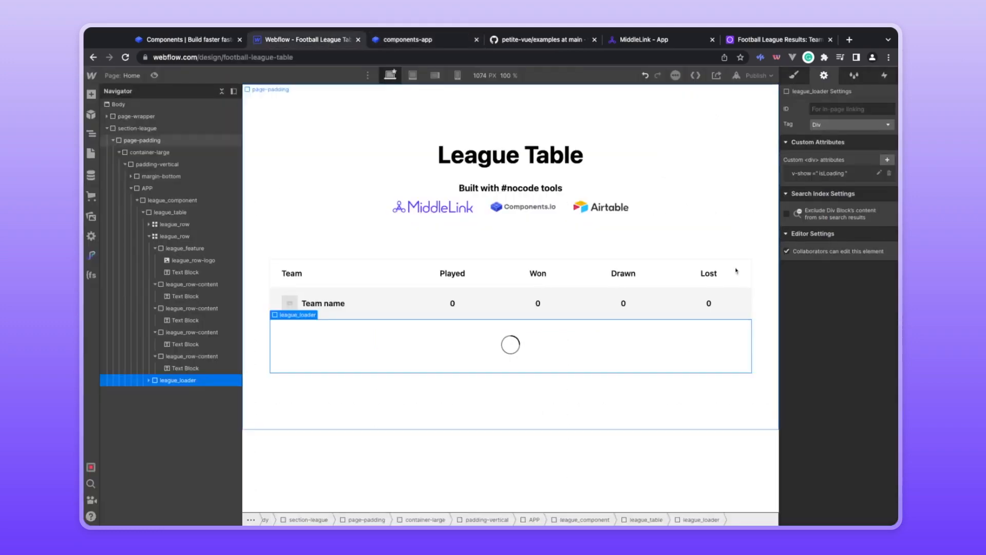
pyautogui.click(598, 398)
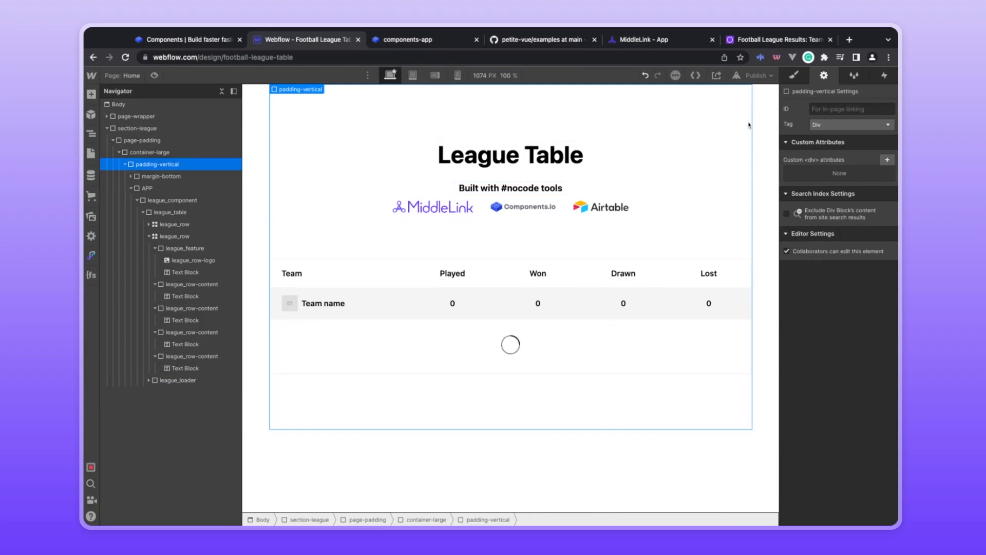
# Publish the site to its webflow.io domain and open the live page
pyautogui.click(755, 75)
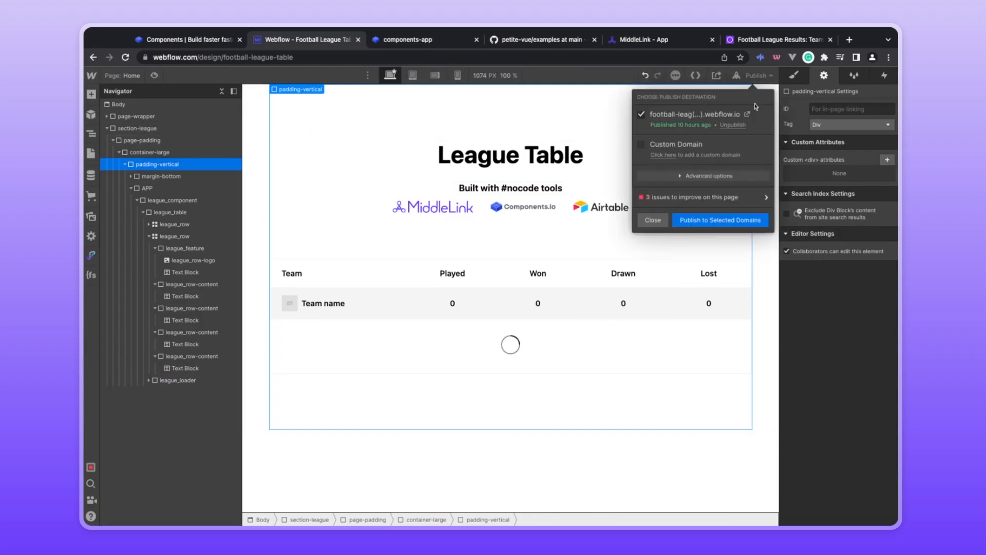
pyautogui.click(722, 225)
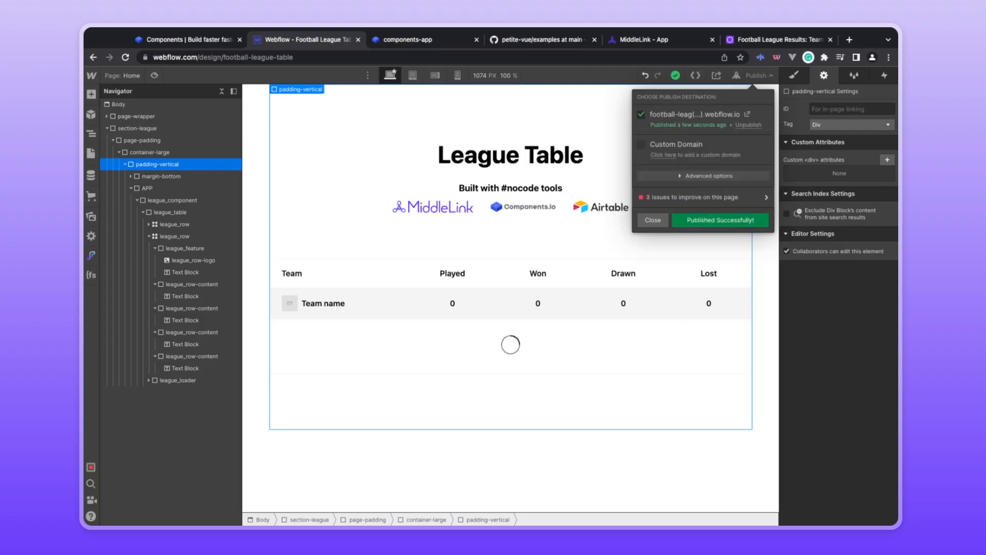
pyautogui.click(747, 115)
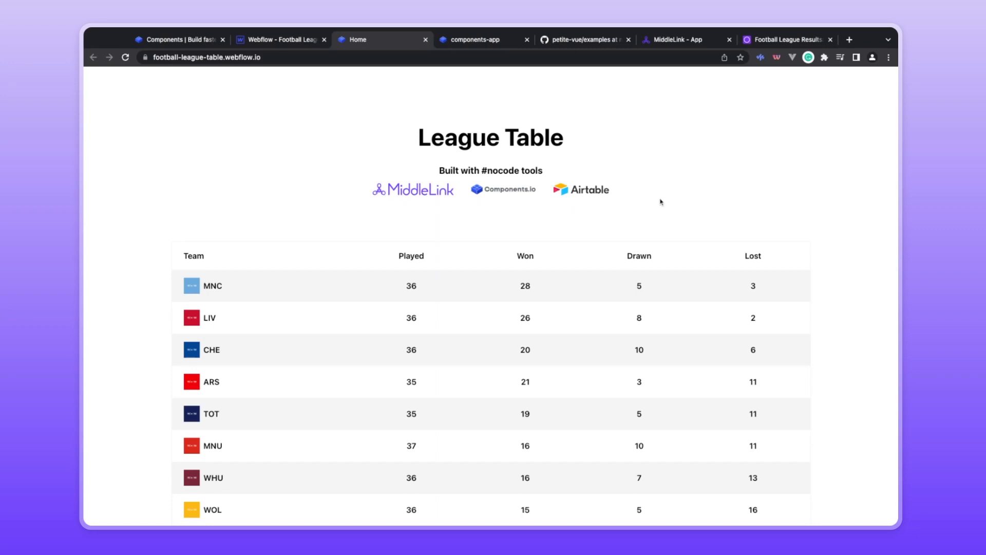
# Examine the published league table from the first team row to the last, checking the logos and result columns
pyautogui.scroll(-10, 635, 265)
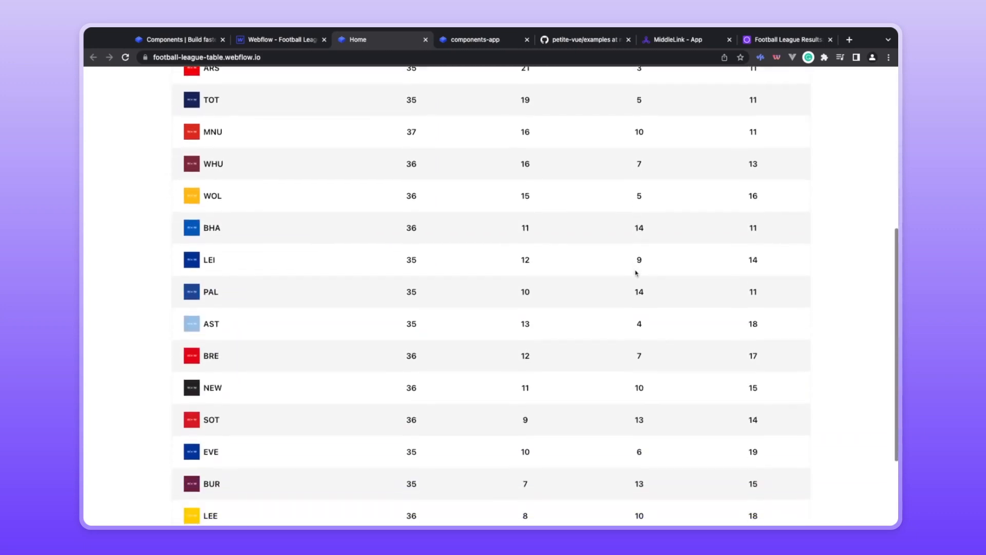
pyautogui.scroll(10, 635, 272)
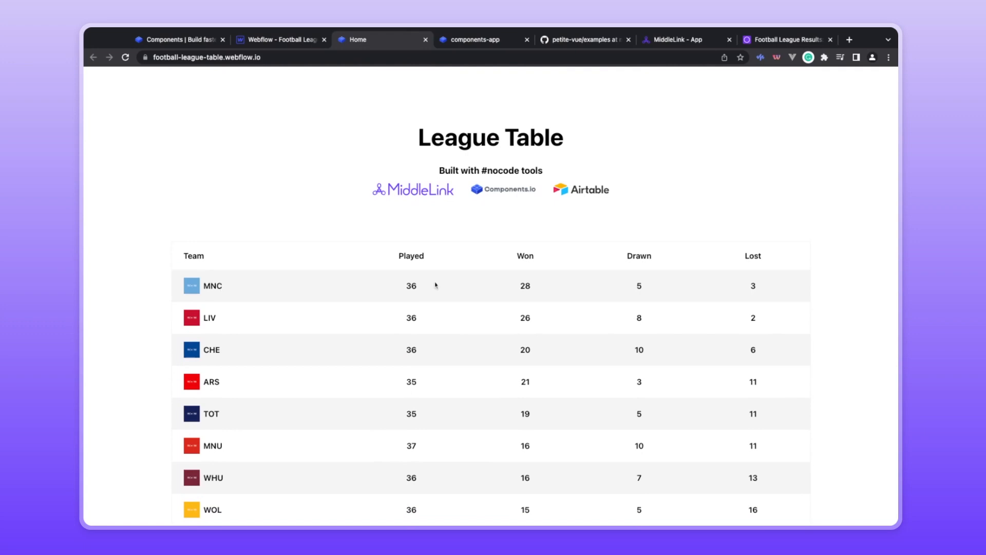
pyautogui.scroll(-10, 750, 287)
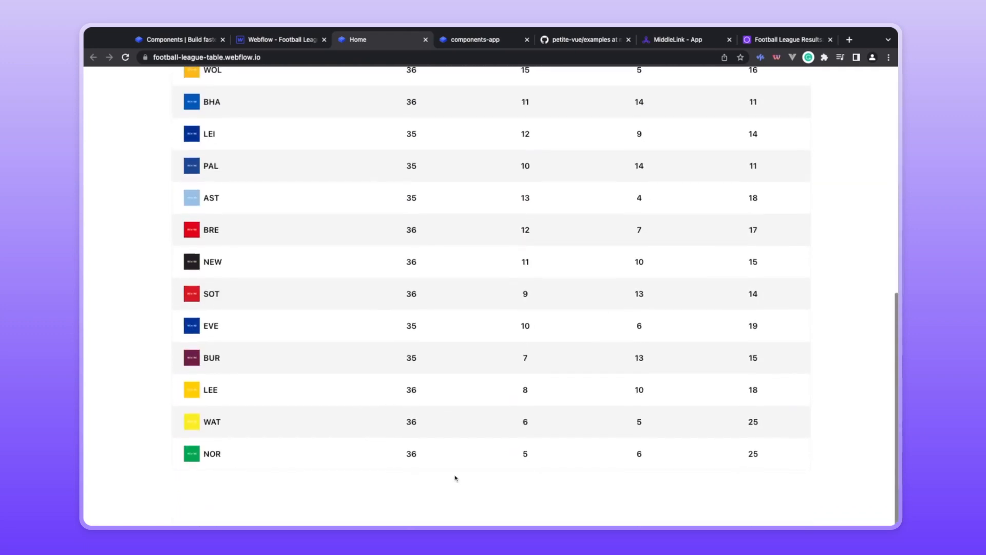
pyautogui.scroll(10, 488, 452)
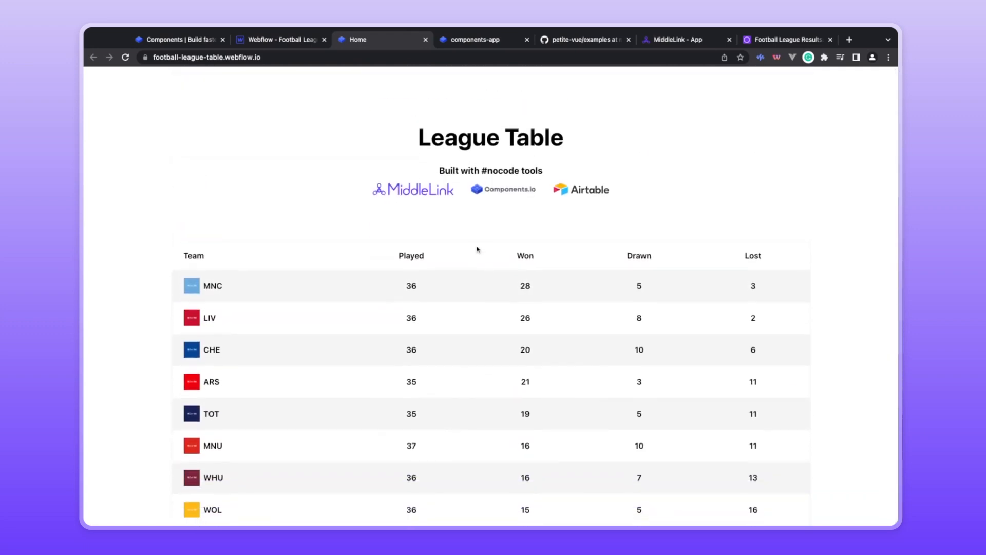
# Reload the published league table page and check the loader and the team rows down to the last one
pyautogui.press('super+r')
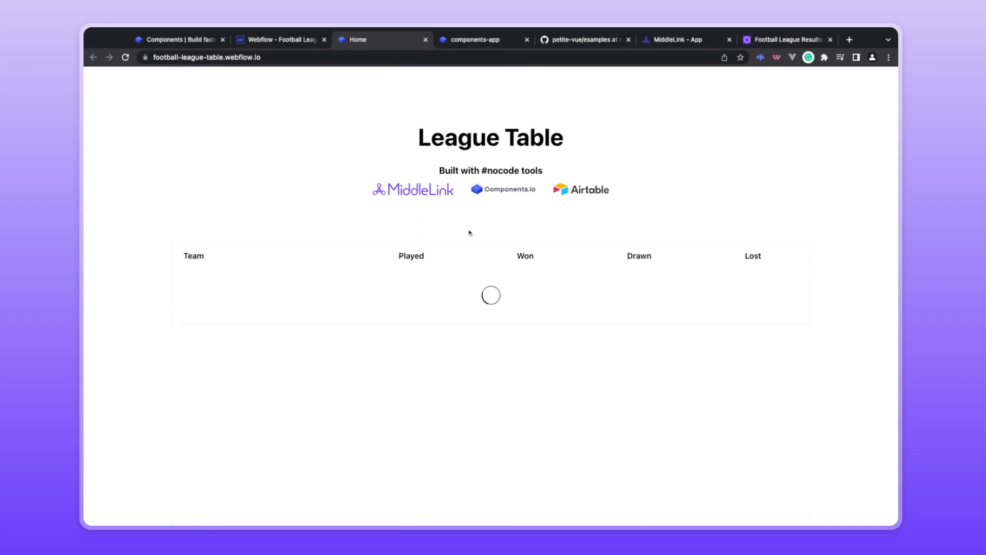
pyautogui.scroll(-3, 486, 303)
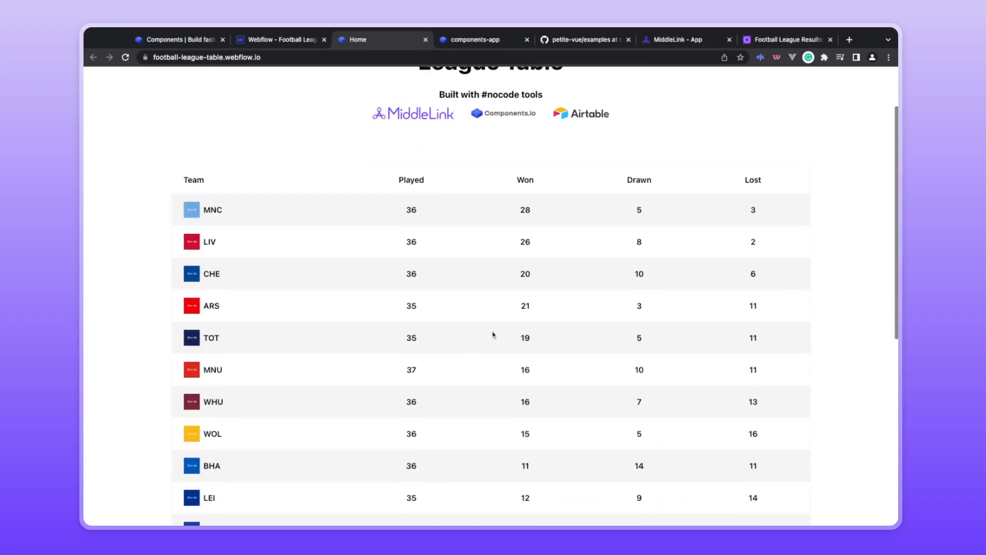
pyautogui.scroll(-7, 496, 336)
pyautogui.scroll(10, 496, 336)
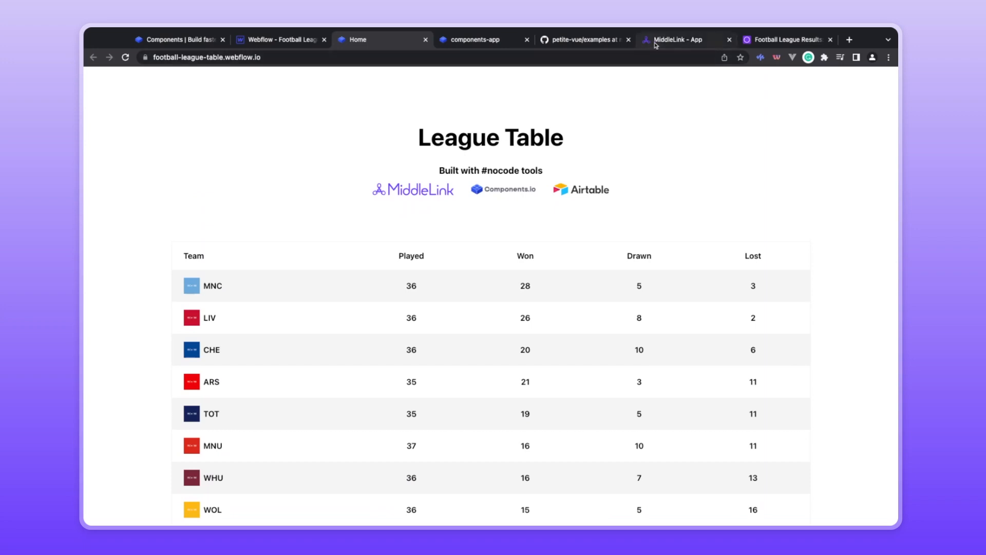
# Switch to MiddleLink, enable caching on the Http Request node with a 01:00:00 duration, and save the node without executing the workflow
pyautogui.click(664, 44)
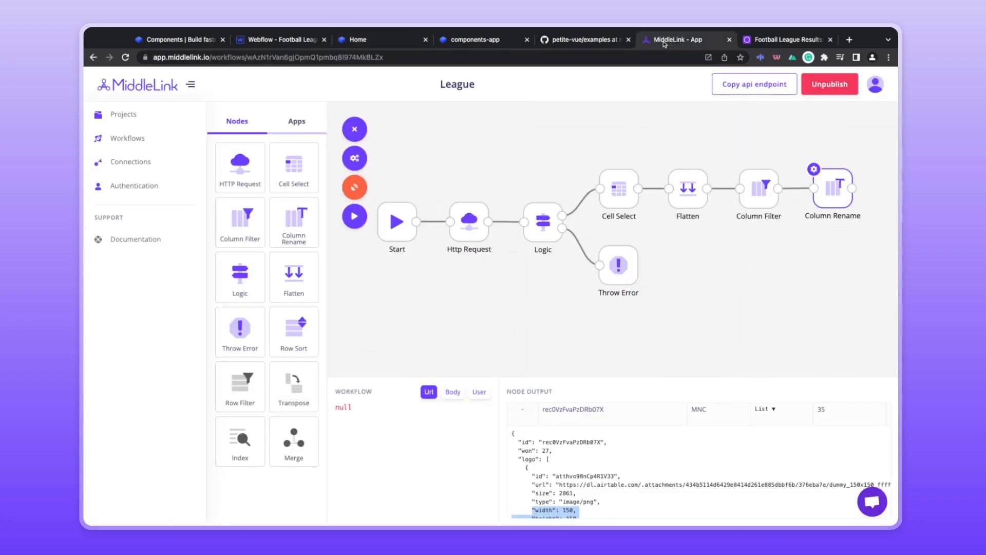
pyautogui.click(470, 221)
pyautogui.click(450, 204)
pyautogui.scroll(-5, 457, 232)
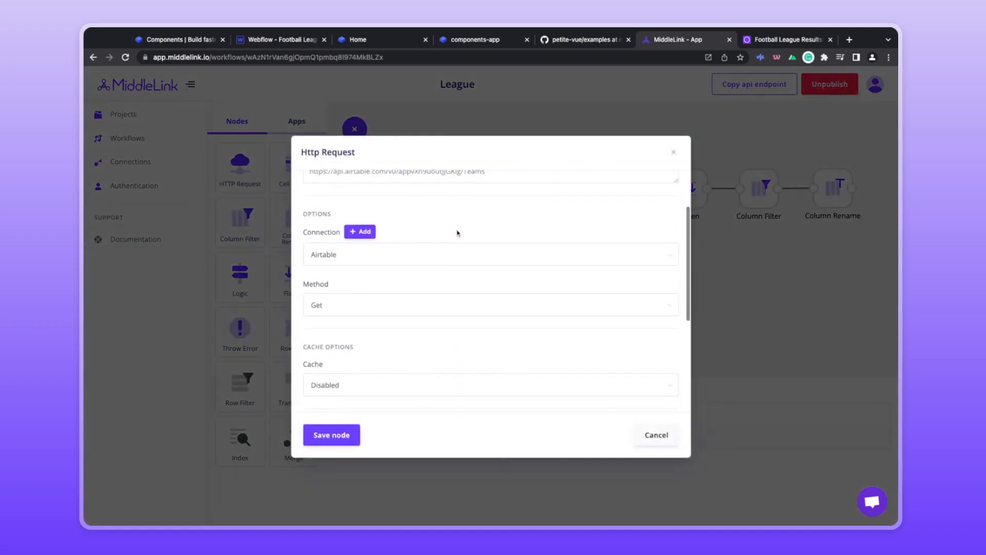
pyautogui.click(454, 207)
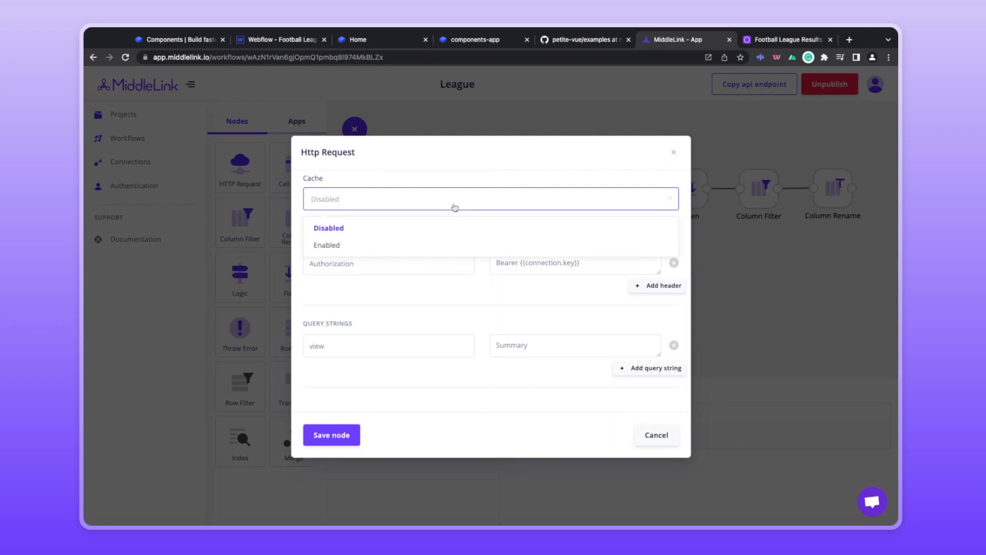
pyautogui.click(447, 245)
pyautogui.click(315, 244)
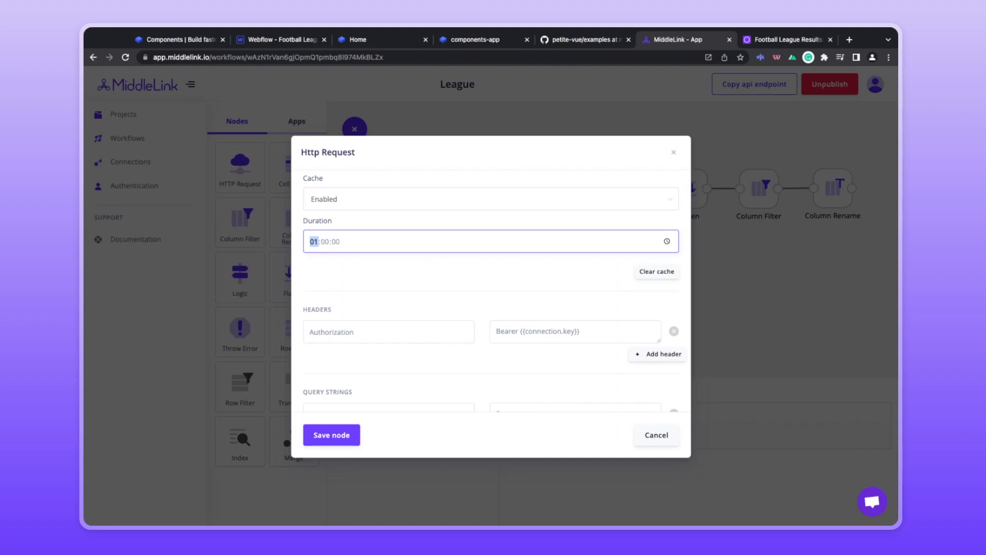
pyautogui.click(331, 434)
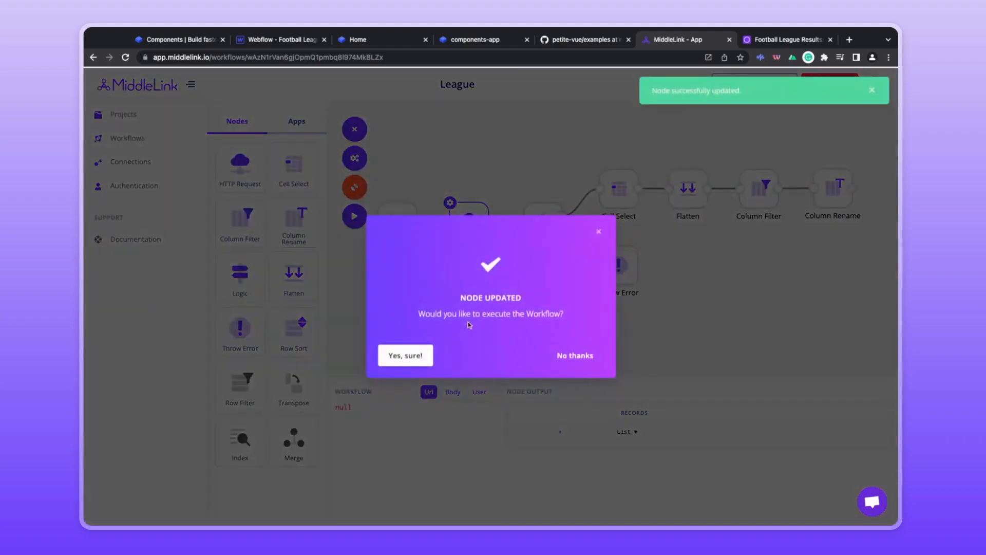
pyautogui.click(598, 232)
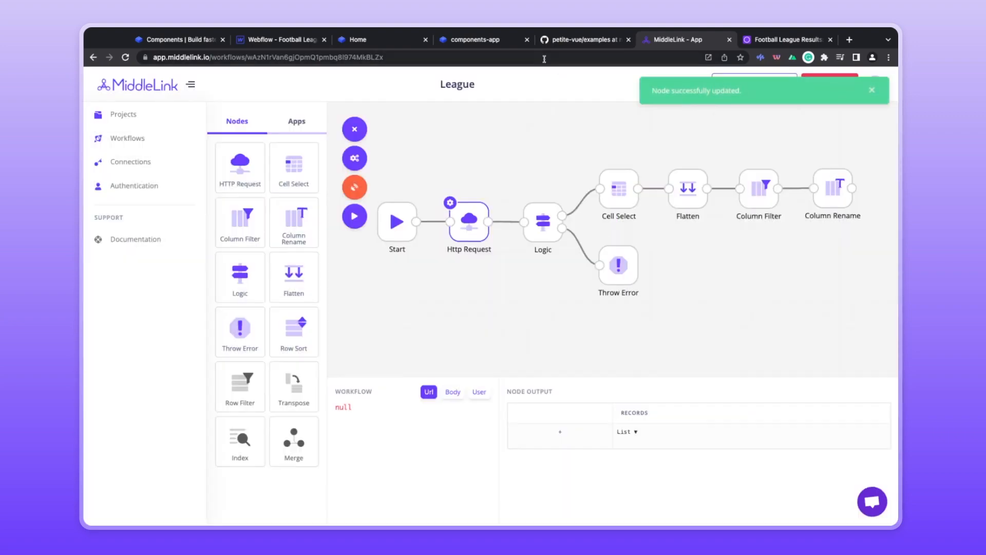
# Return to the published league table and reload it to check loading with the cached request
pyautogui.click(483, 41)
pyautogui.click(391, 40)
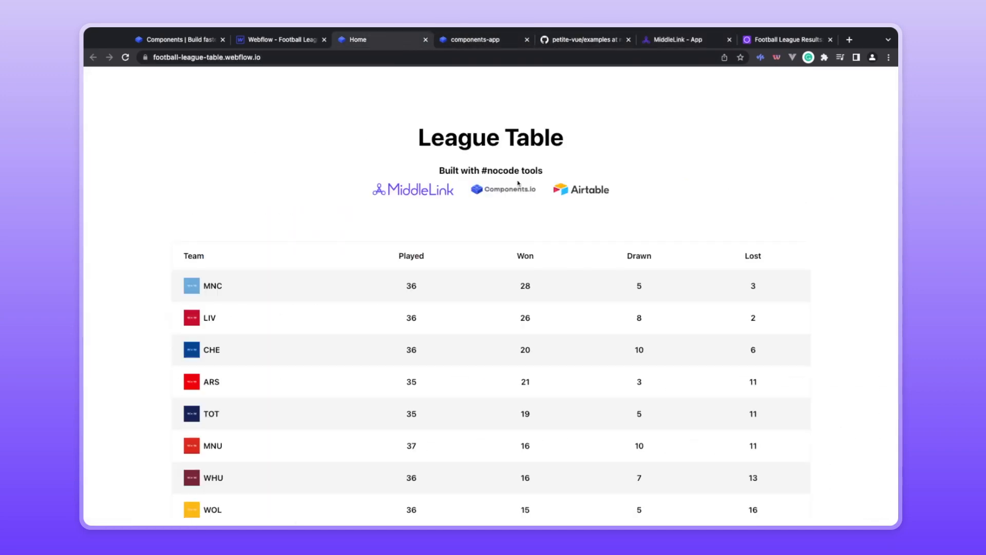
pyautogui.press('super+r')
# Open the components.io home page from the Components.io app and look through it down to the project contact form
pyautogui.click(456, 41)
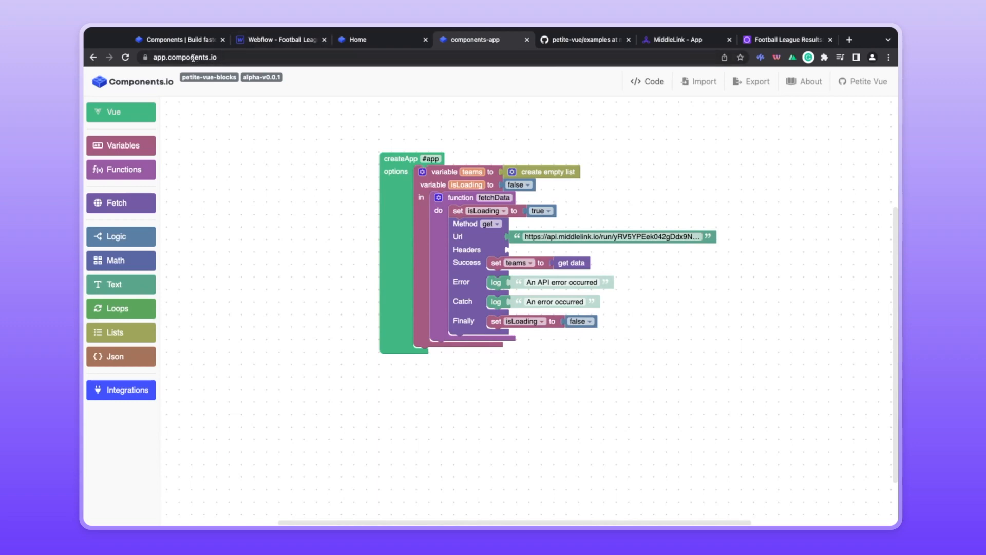
pyautogui.click(165, 57)
pyautogui.press('BackSpace')
pyautogui.press('BackSpace')
pyautogui.press('BackSpace')
pyautogui.press('BackSpace')
pyautogui.press('Return')
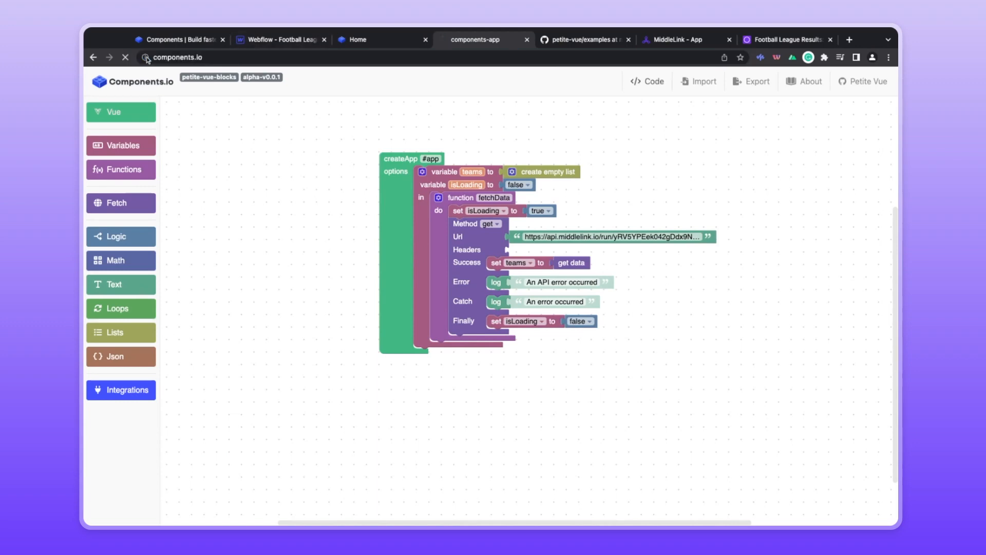
pyautogui.scroll(-15, 781, 260)
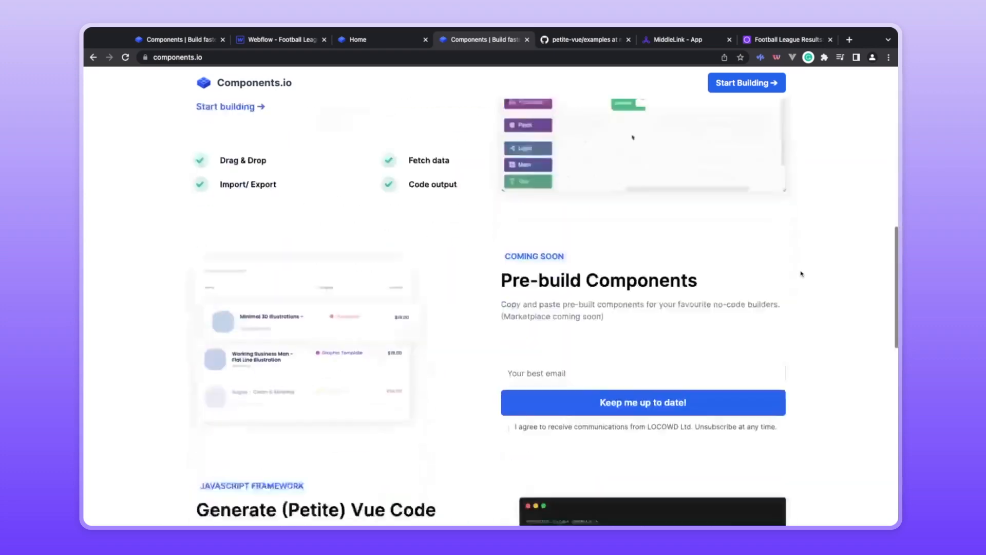
pyautogui.scroll(-3, 801, 274)
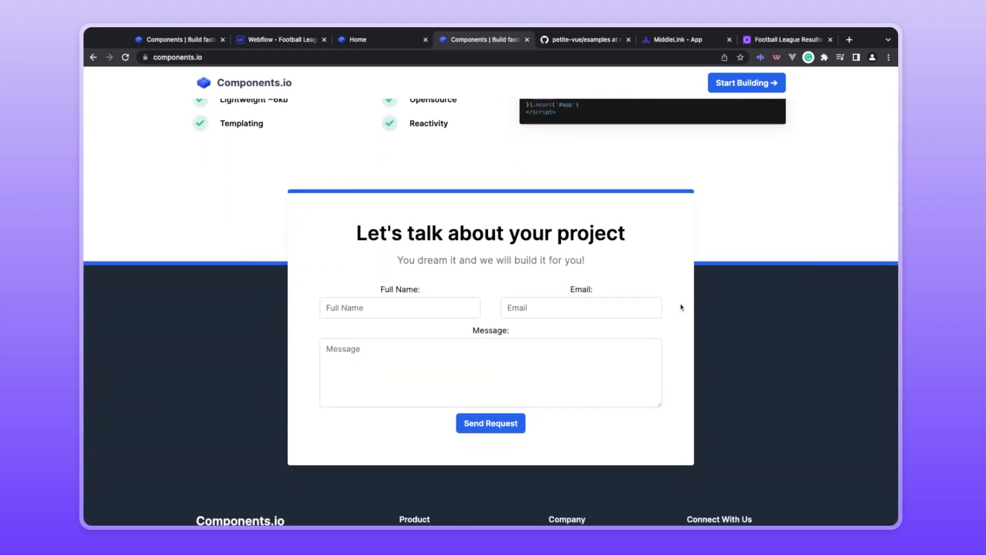
pyautogui.scroll(18, 760, 307)
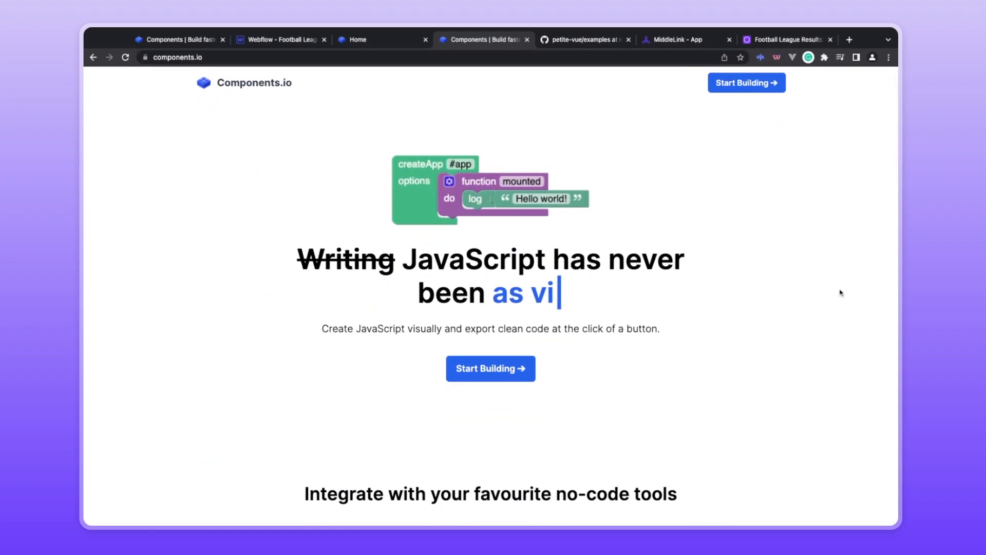